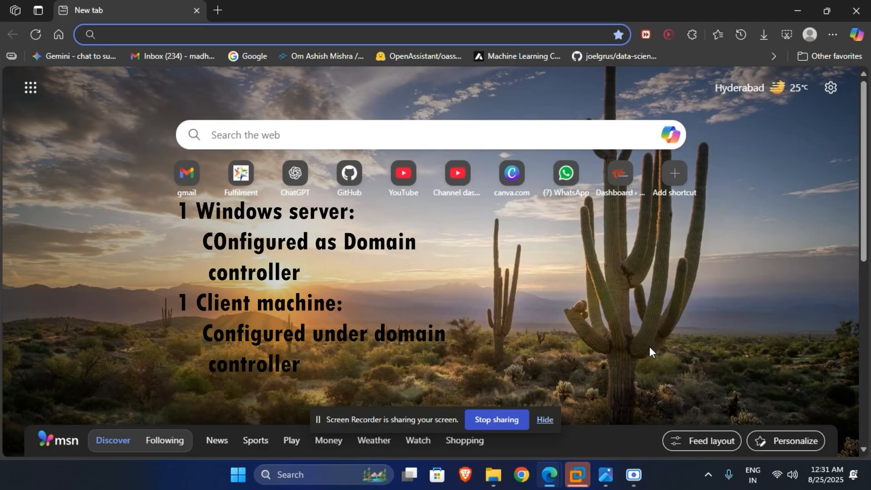
- Switch to the new server VM and sign in as the domain administrator with the account password
left_click(672, 312)
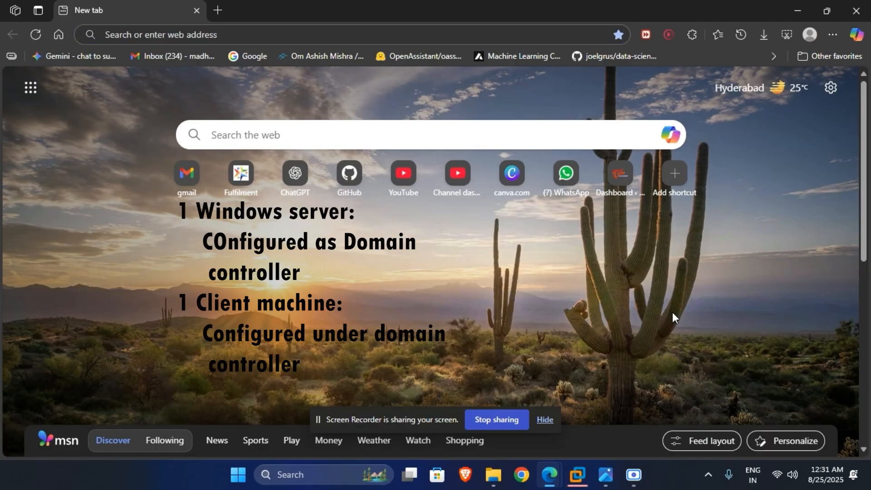
left_click(586, 474)
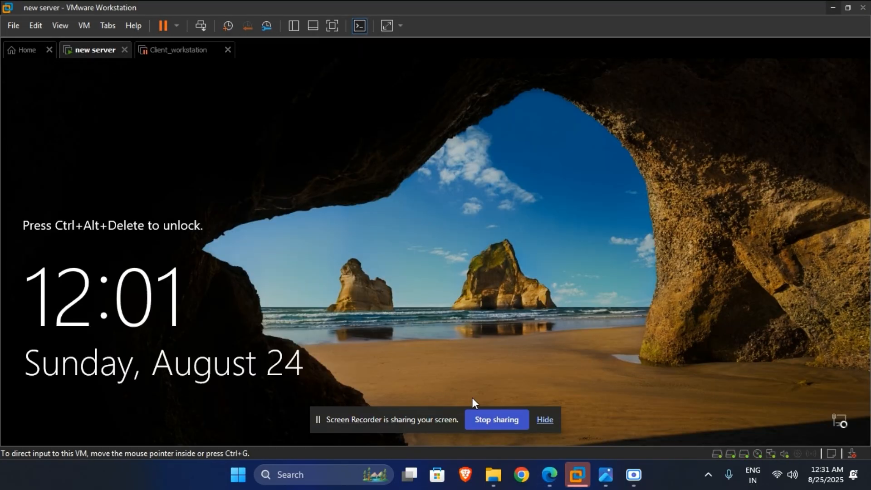
left_click(546, 420)
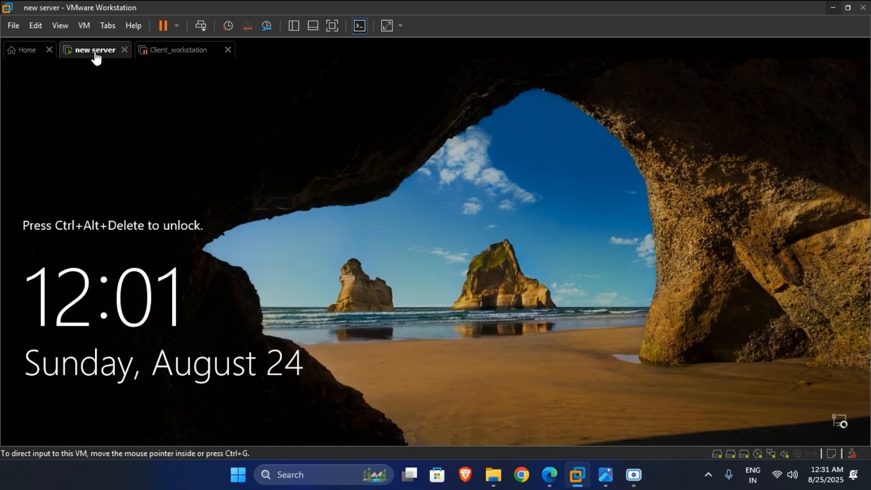
left_click(202, 26)
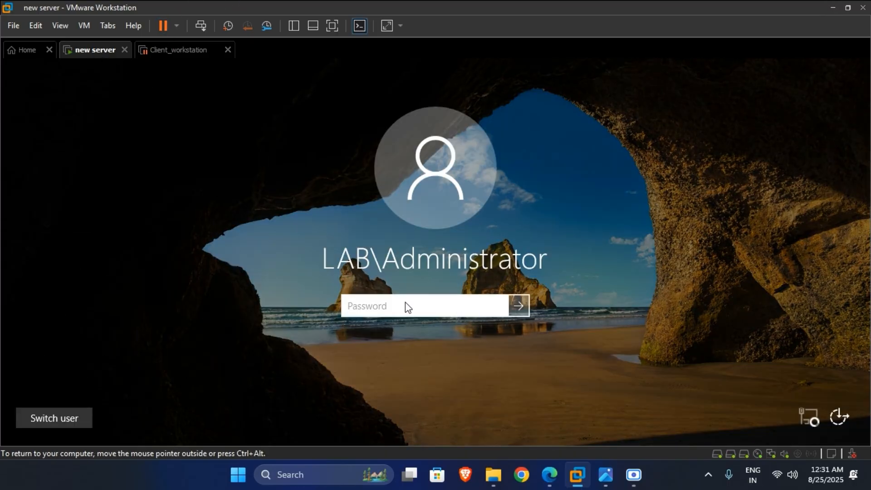
type("*********")
key("Return")
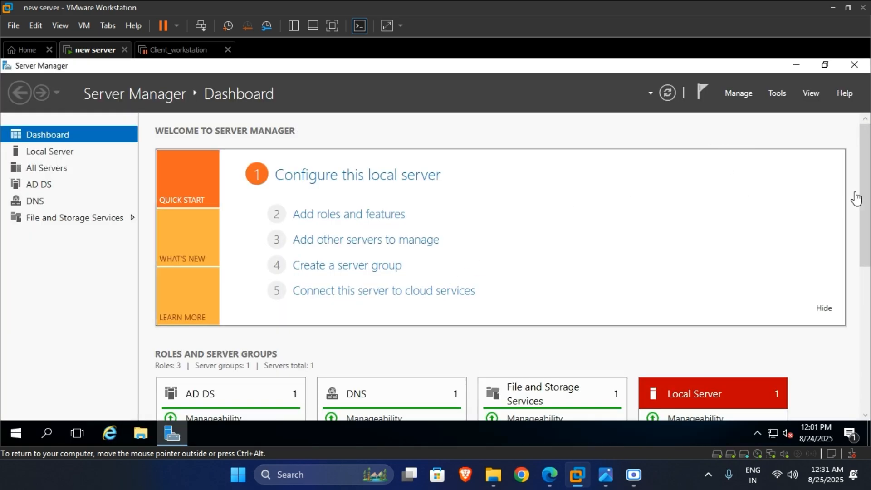
scroll(866, 187, "down", 2)
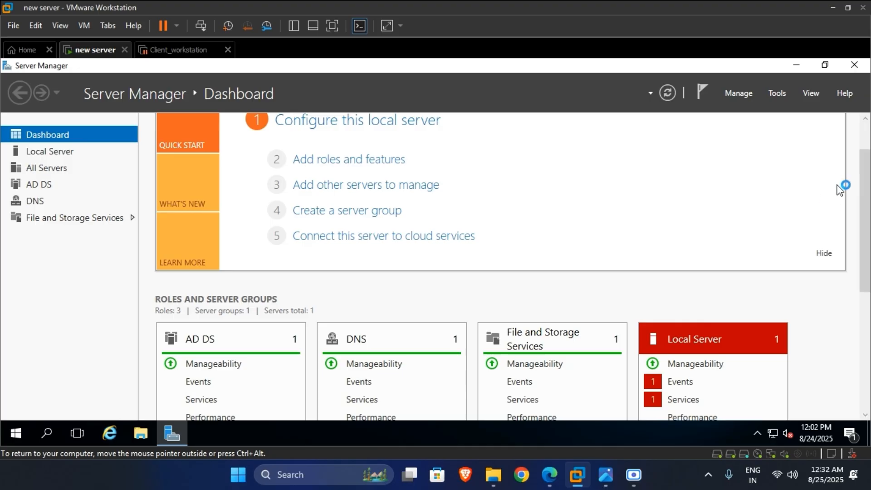
scroll(839, 191, "down", 5)
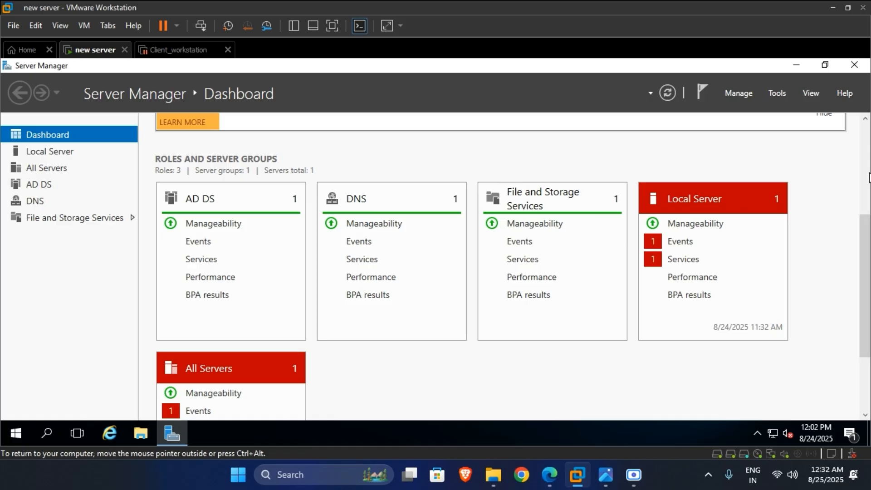
scroll(865, 218, "up", 6)
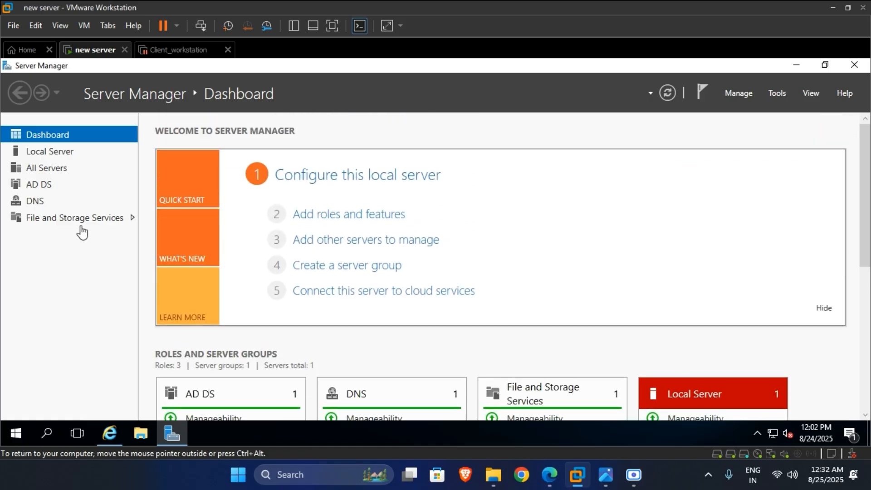
left_click(61, 153)
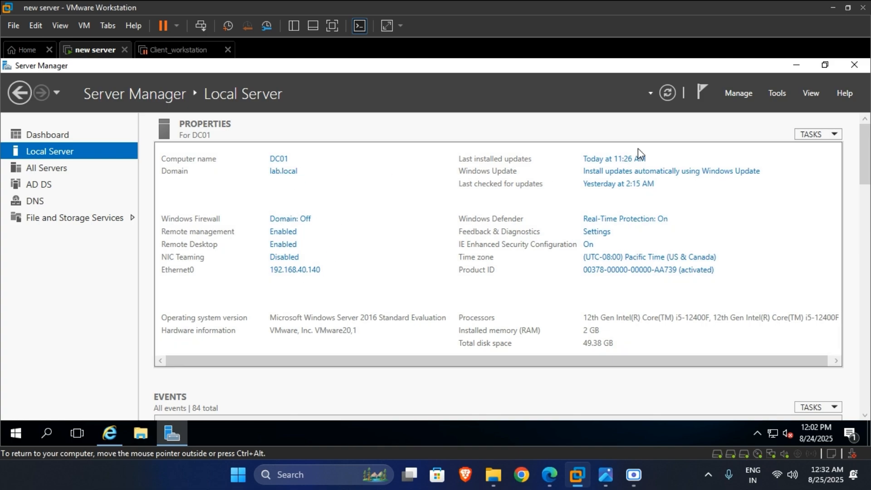
left_click(61, 135)
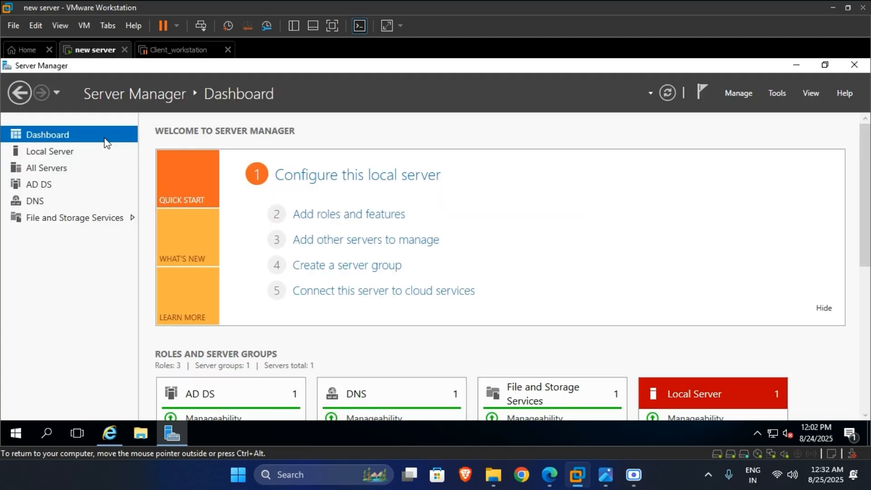
- Start Add Roles and Features with role-based installation targeting DC01
left_click(330, 218)
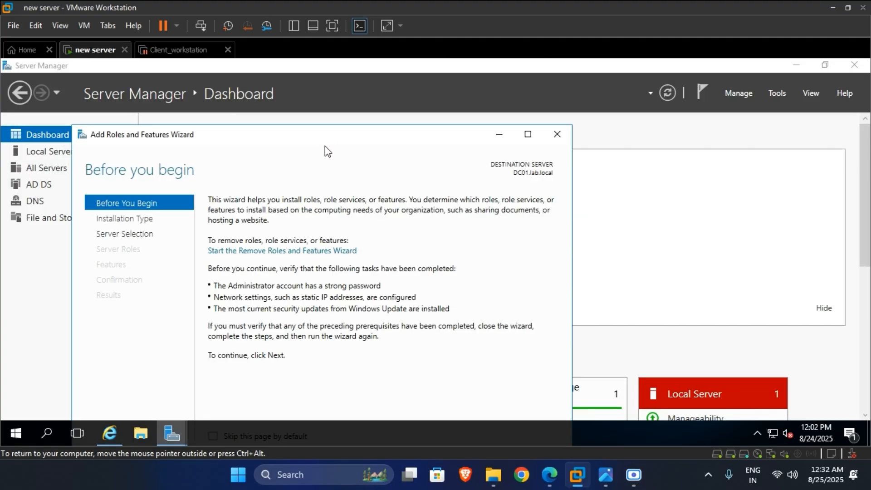
left_click_drag(320, 141, 358, 84)
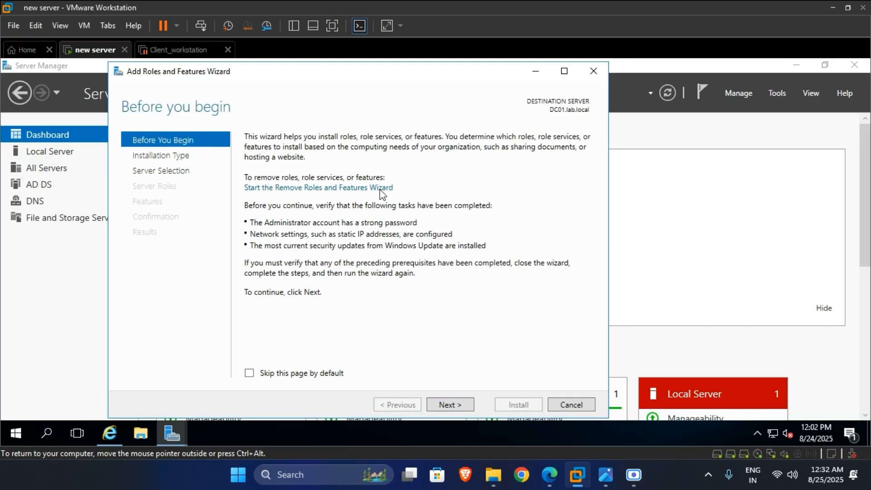
left_click(468, 408)
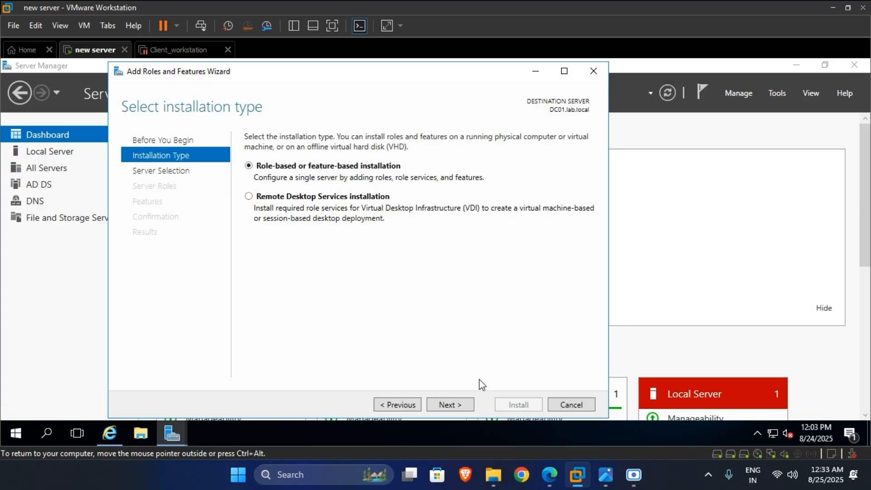
left_click(467, 405)
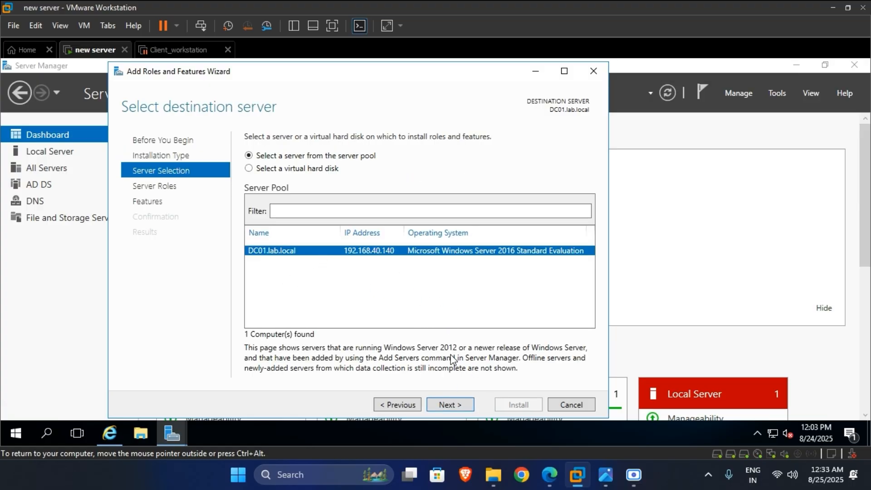
left_click(465, 405)
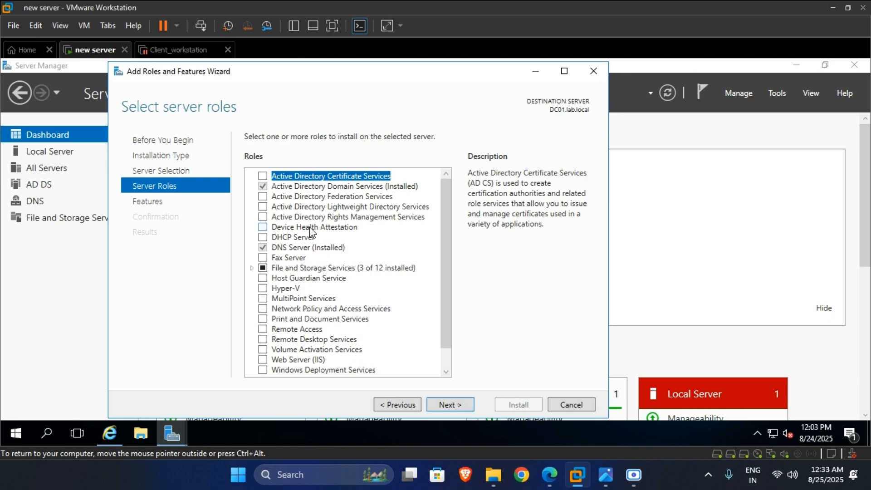
- Tick DHCP Server, accept its management tools, and continue to the features list
left_click(263, 237)
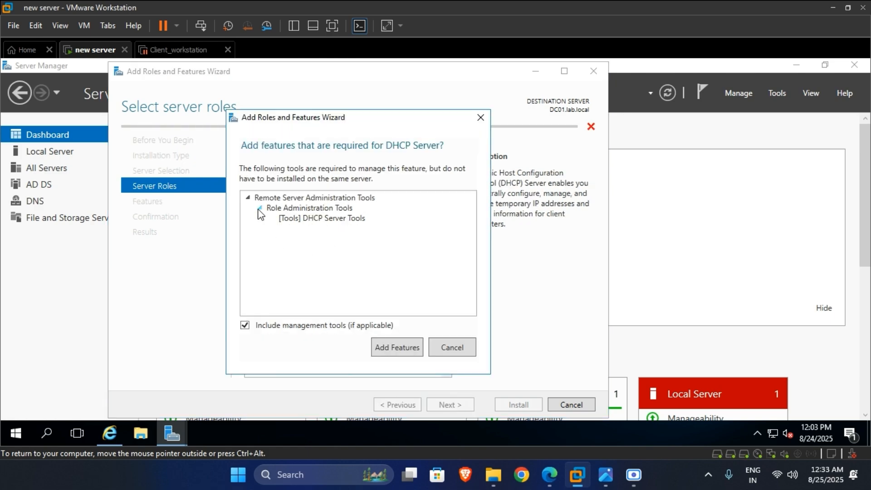
left_click(260, 209)
left_click(259, 209)
left_click(409, 348)
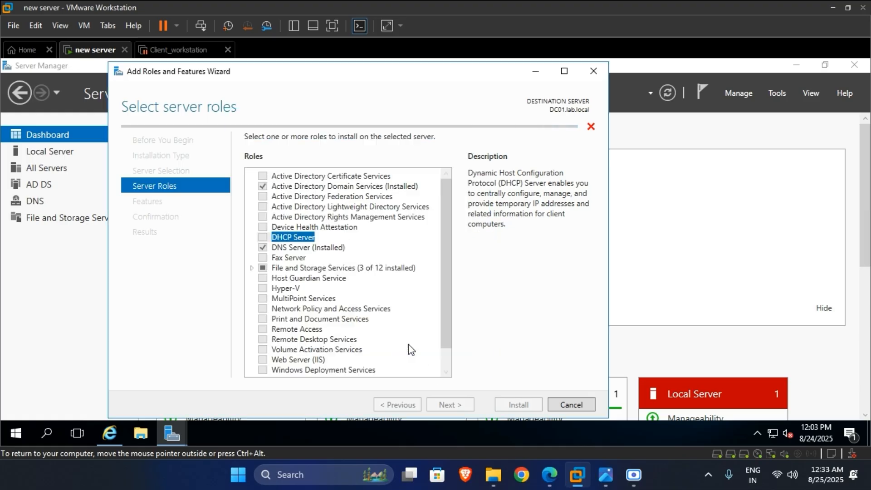
left_click(456, 405)
scroll(383, 292, "down", 12)
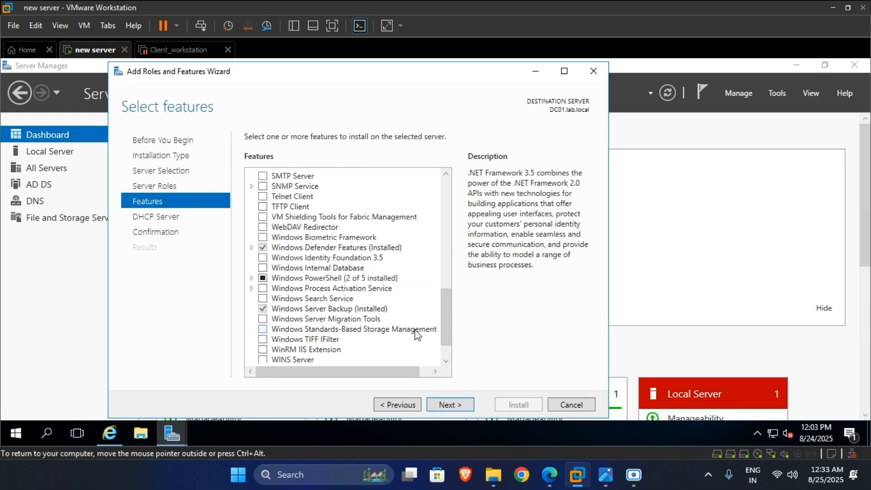
- Move past the Features and DHCP Server pages to confirm installing DHCP Server and DHCP Server Tools
left_click(466, 406)
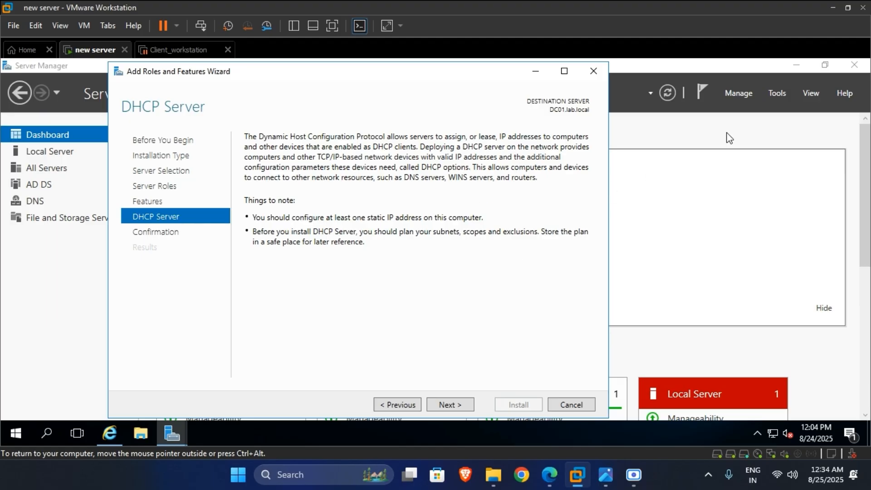
left_click(460, 402)
left_click(407, 402)
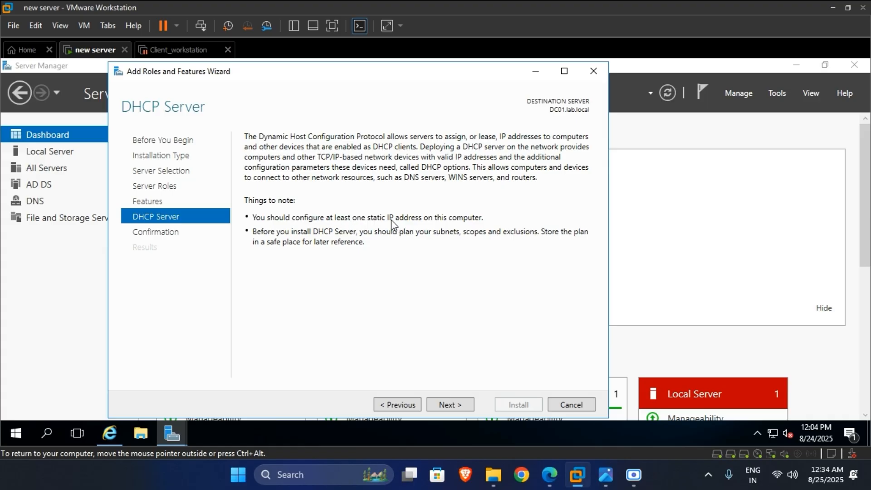
left_click(536, 71)
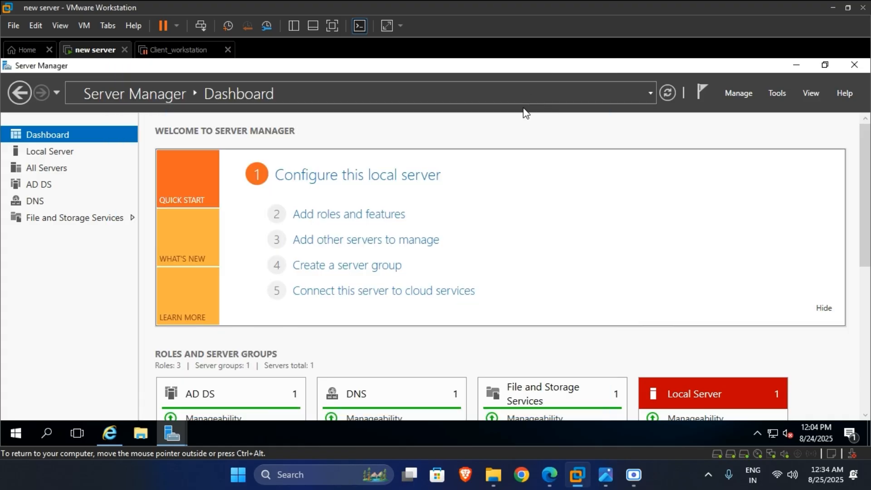
left_click(47, 150)
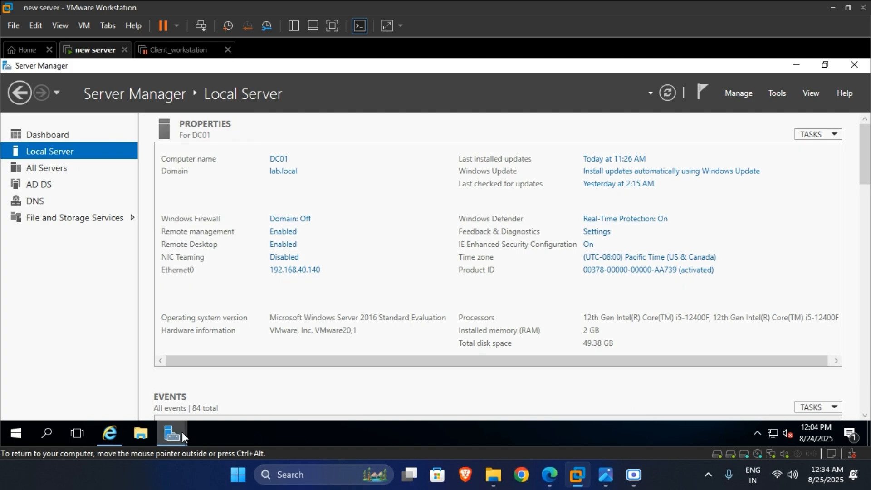
mouse_move(184, 437)
left_click(260, 381)
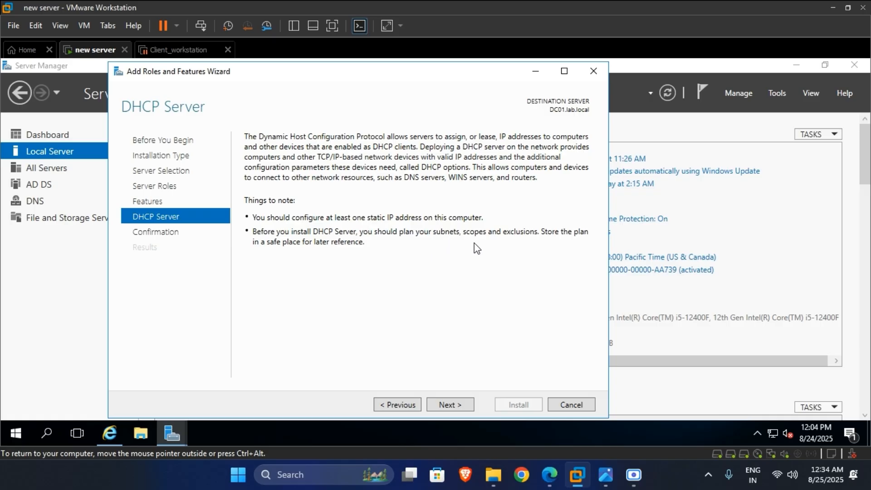
left_click(471, 400)
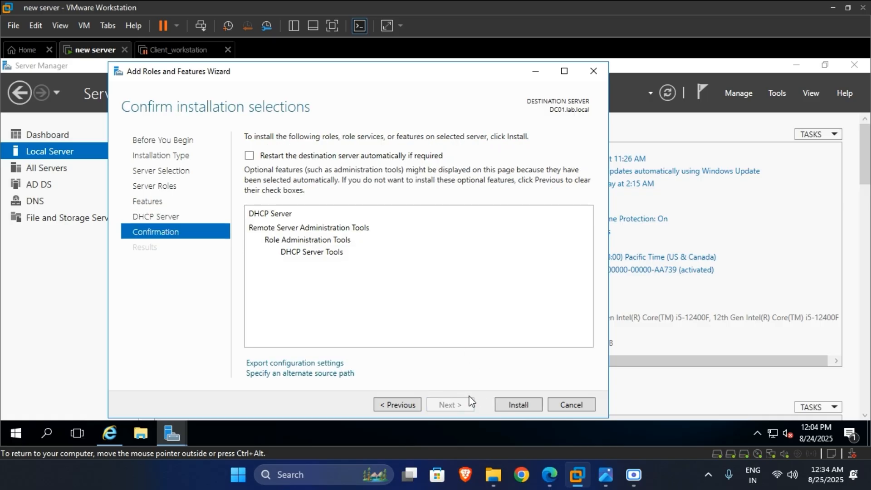
- Install the DHCP Server role on DC01 and close the wizard once it succeeds
left_click(516, 411)
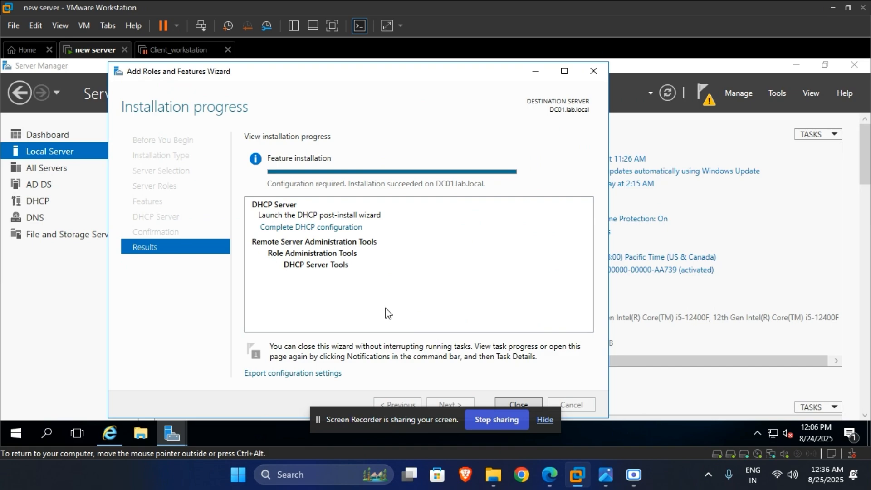
left_click(546, 420)
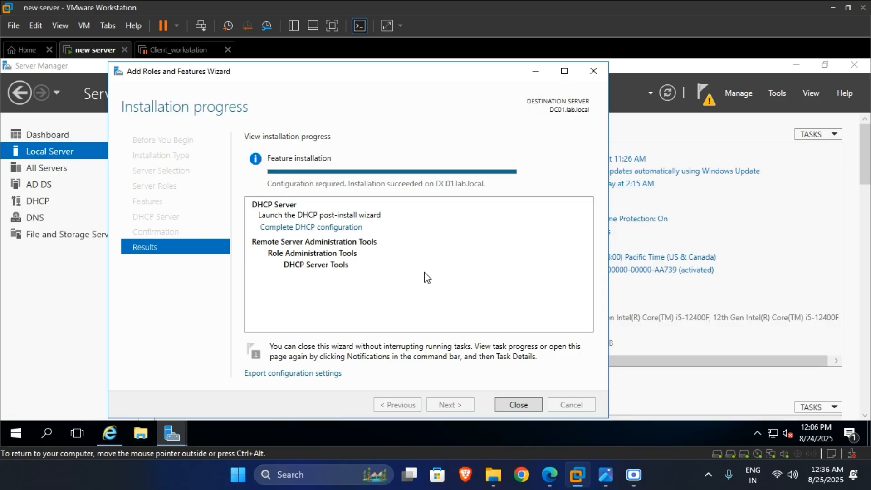
left_click(527, 406)
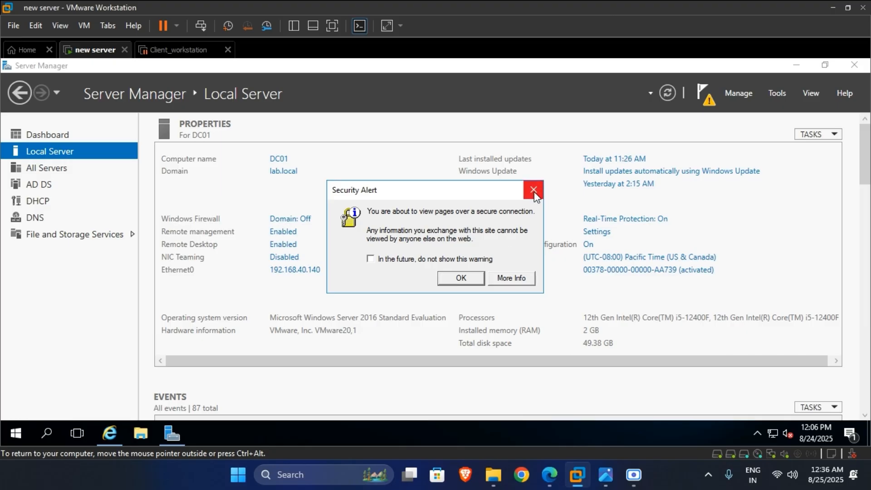
- Dismiss the security alert, close the browser, and launch Complete DHCP configuration from notifications
left_click(467, 276)
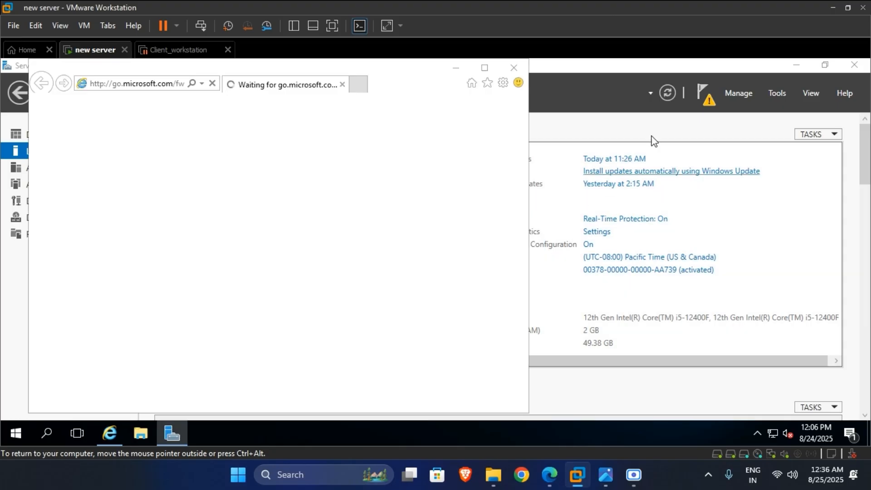
left_click(514, 68)
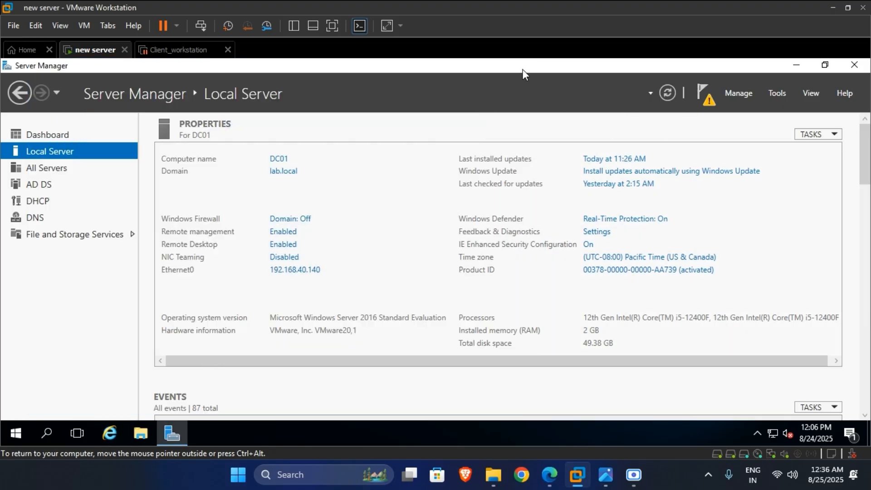
left_click(705, 93)
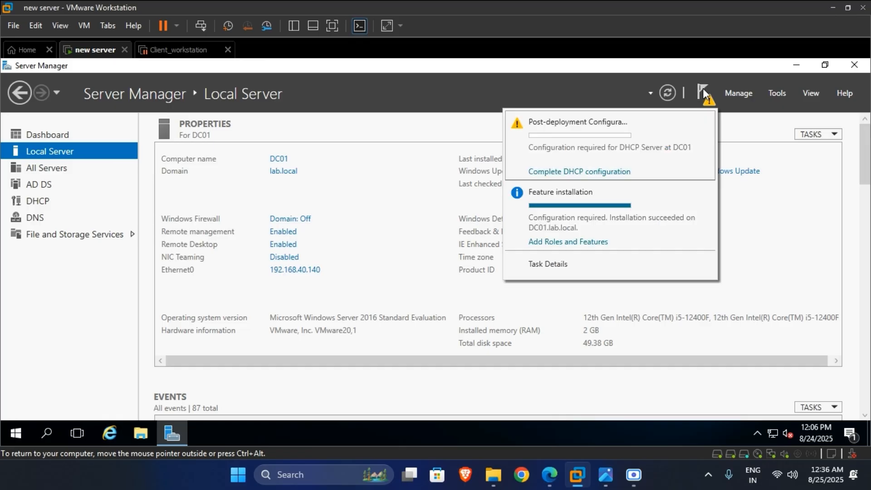
left_click(591, 173)
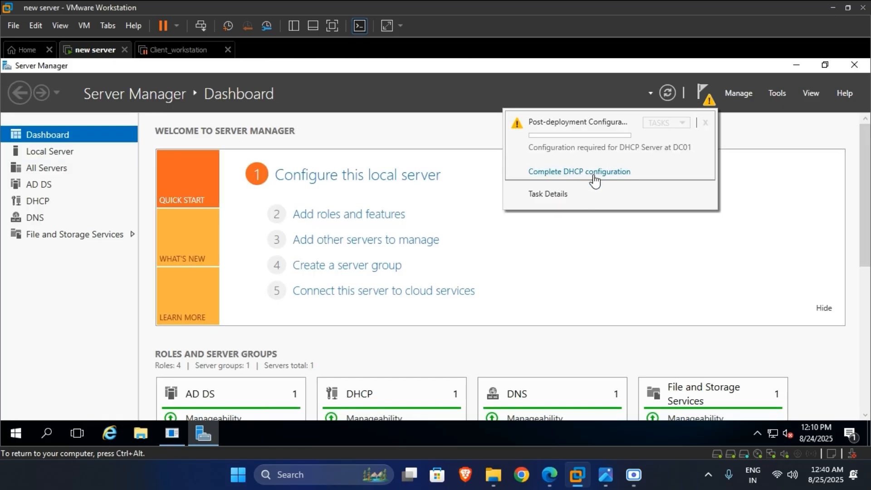
left_click(573, 173)
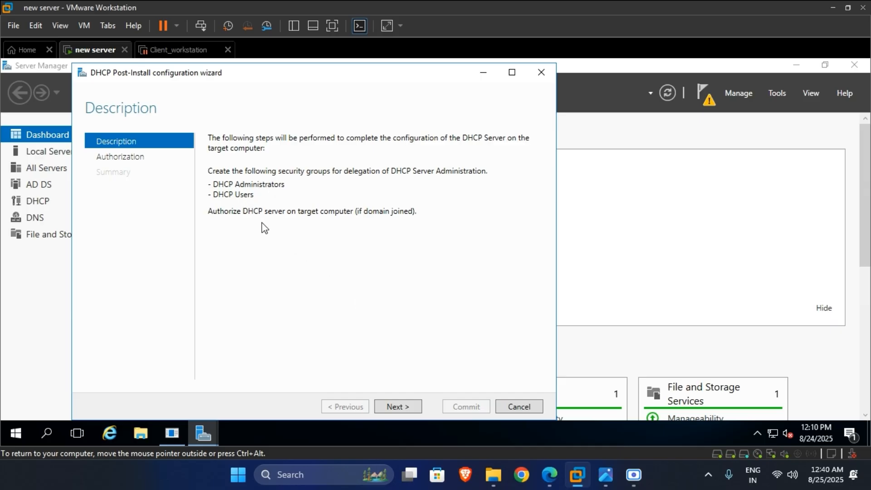
- Commit the DHCP post-install configuration, creating the security groups, and close the summary
left_click(414, 406)
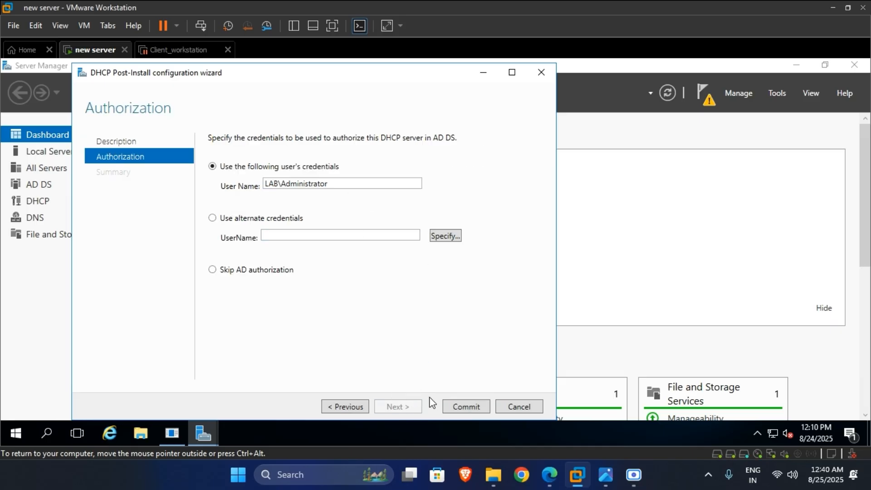
left_click(466, 406)
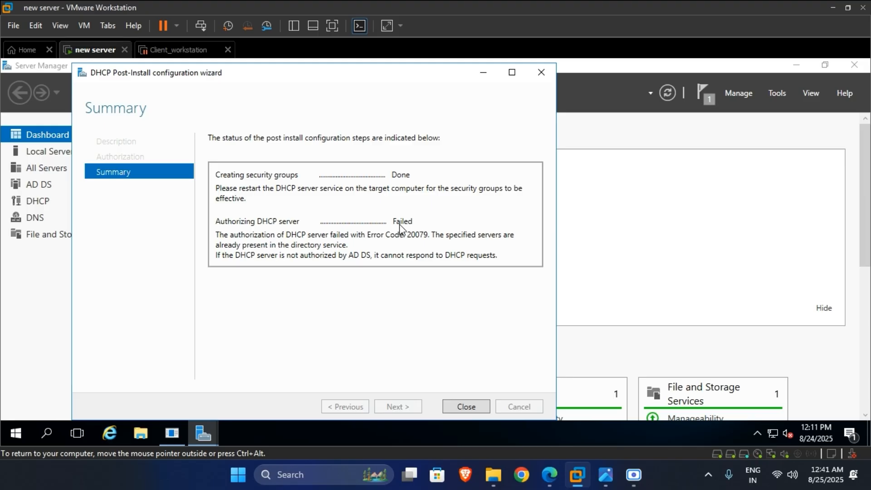
left_click(468, 406)
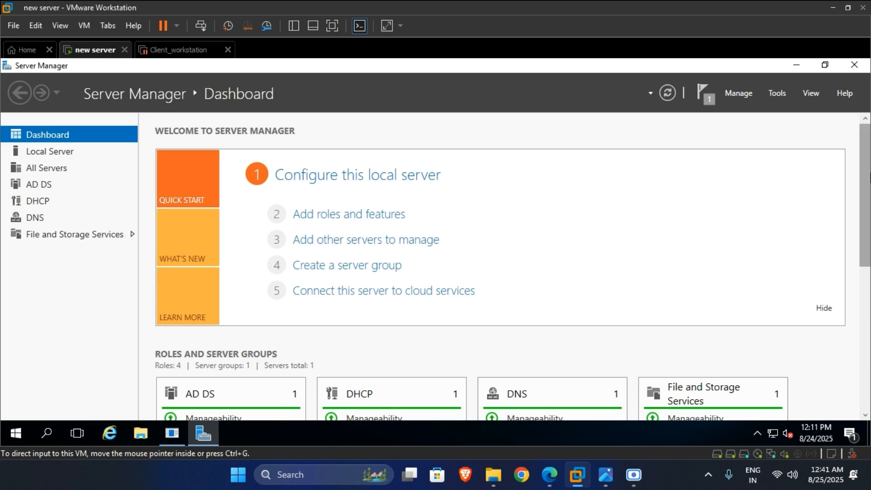
- Open the DHCP console from Server Manager Tools and maximize it
left_click_drag(865, 195, 863, 284)
left_click(405, 217)
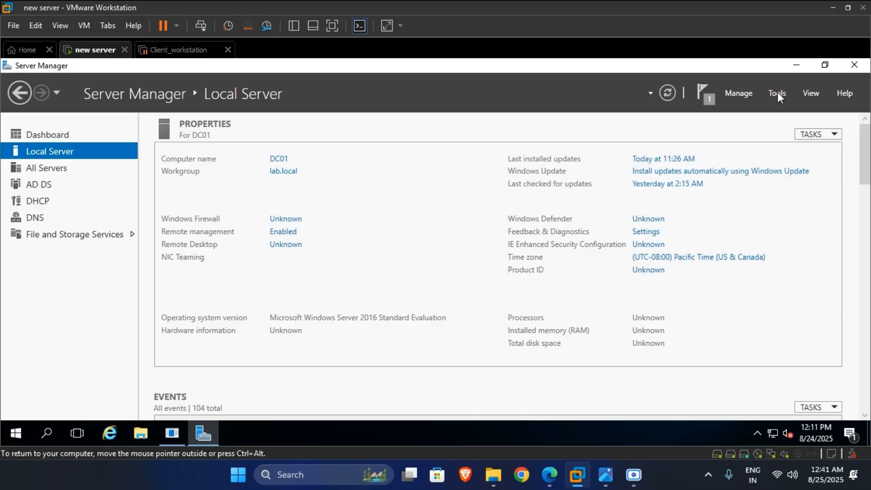
left_click(778, 92)
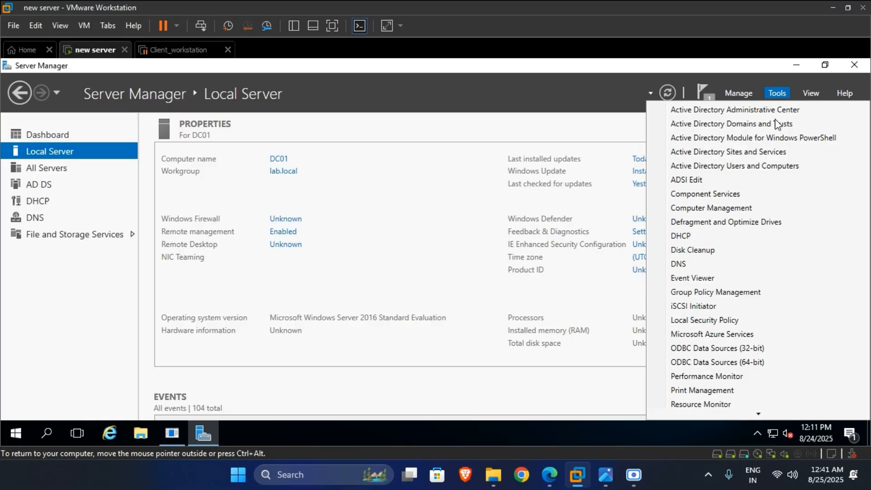
left_click(691, 236)
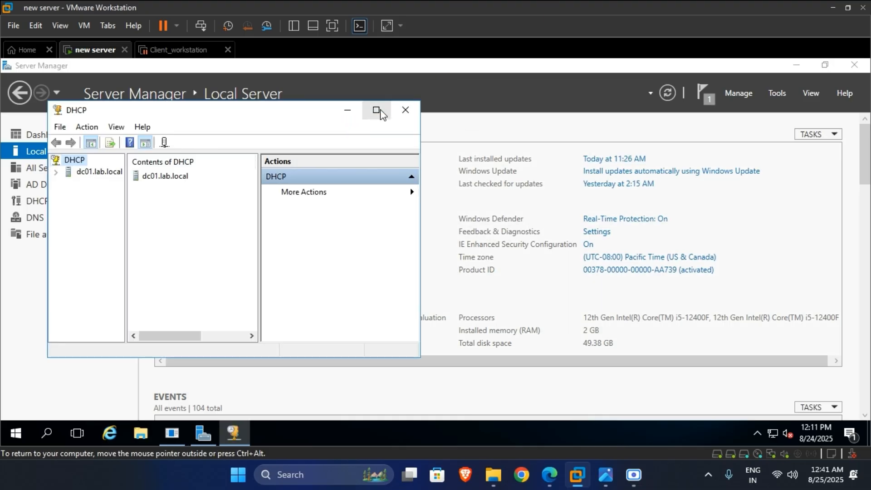
left_click(377, 111)
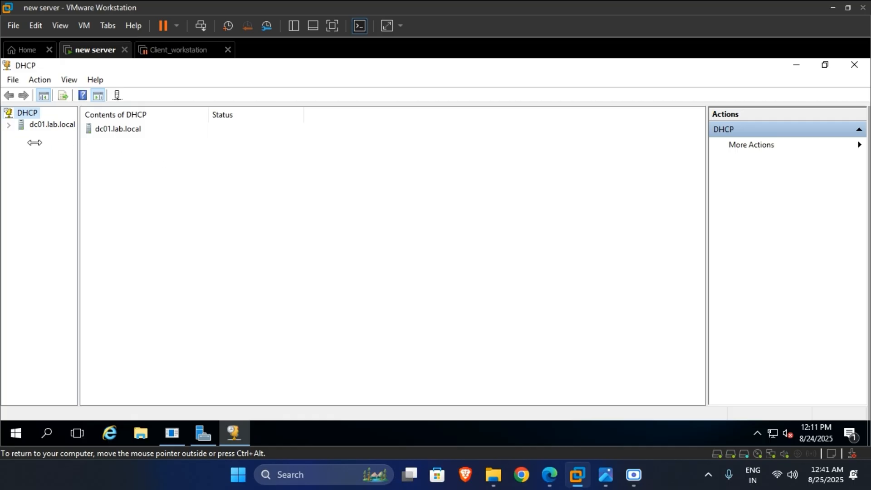
- Expand dc01.lab.local > IPv4 Server Options and delete the 015 DNS Domain Name option
left_click(32, 129)
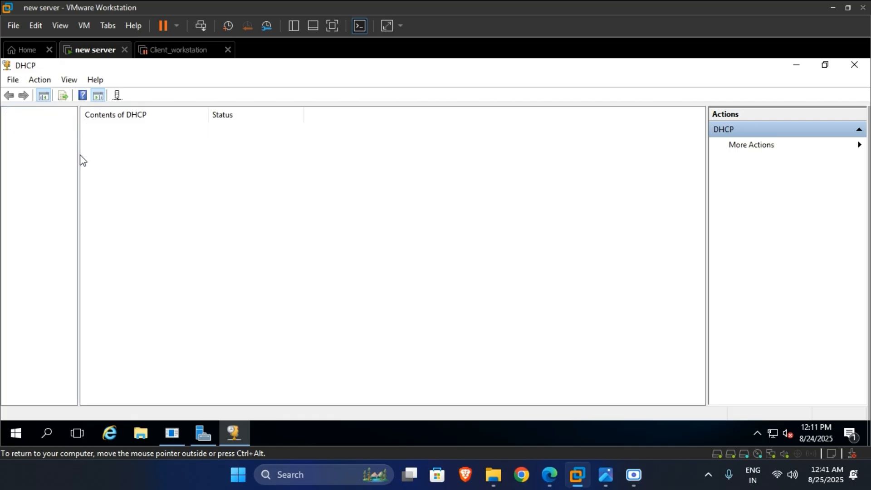
left_click_drag(78, 155, 212, 156)
left_click(8, 125)
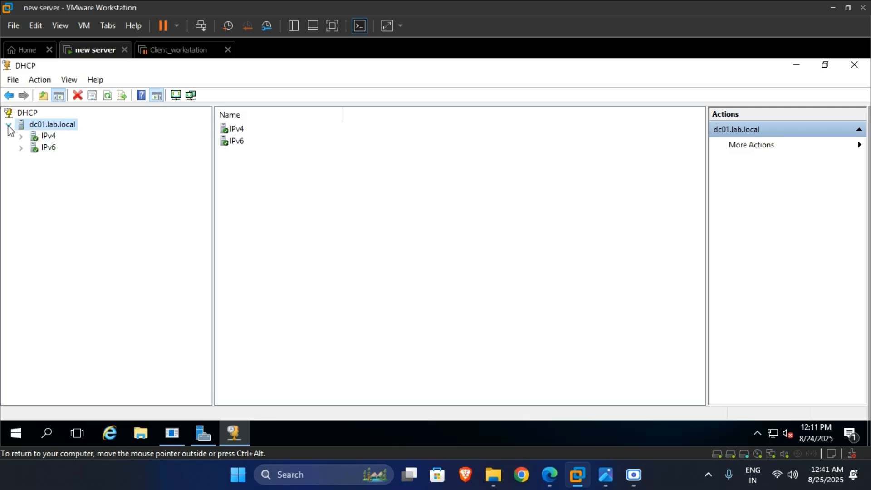
left_click(21, 136)
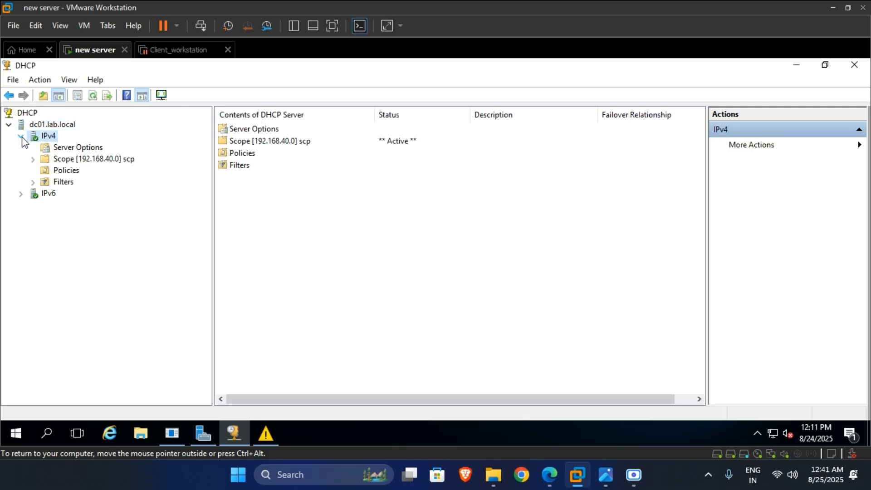
left_click(58, 149)
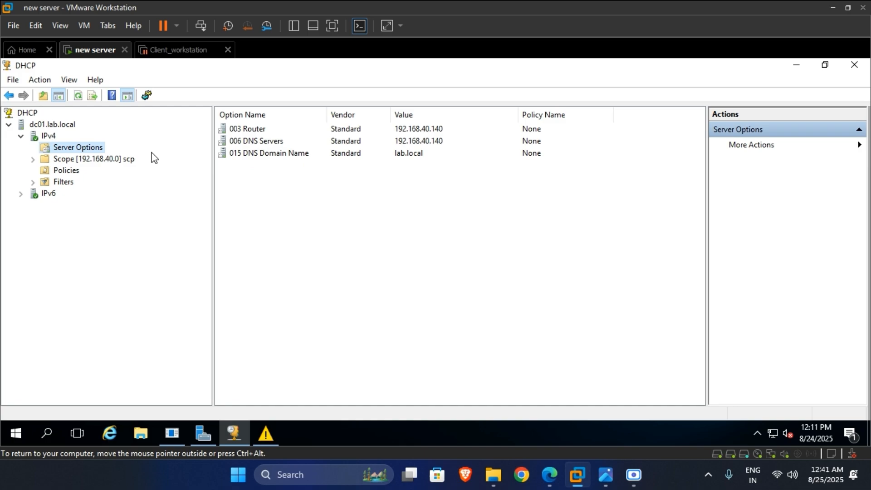
right_click(86, 150)
left_click(307, 155)
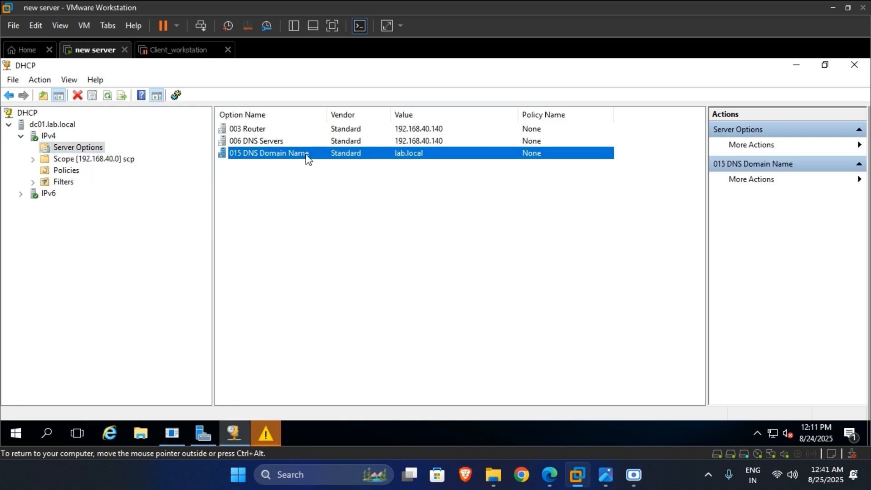
right_click(308, 159)
left_click(323, 162)
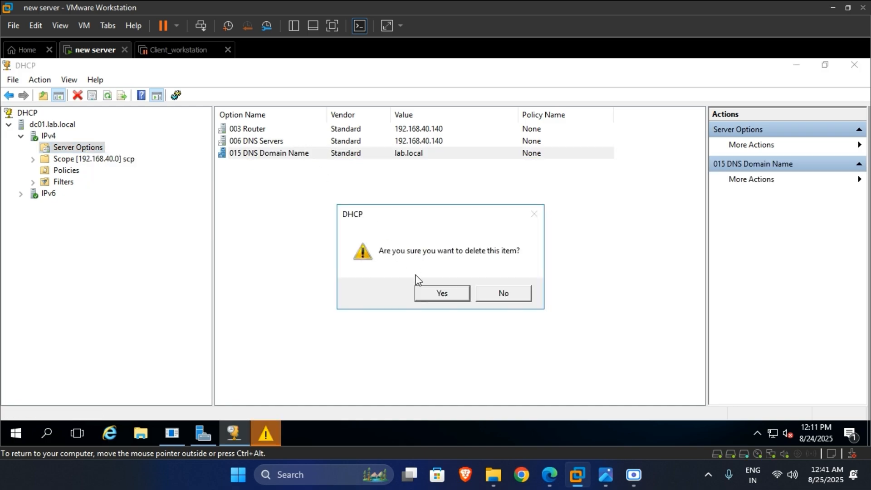
- Confirm removing 015, then delete the 006 DNS Servers and 003 Router server options
left_click(438, 293)
left_click(294, 144)
right_click(294, 144)
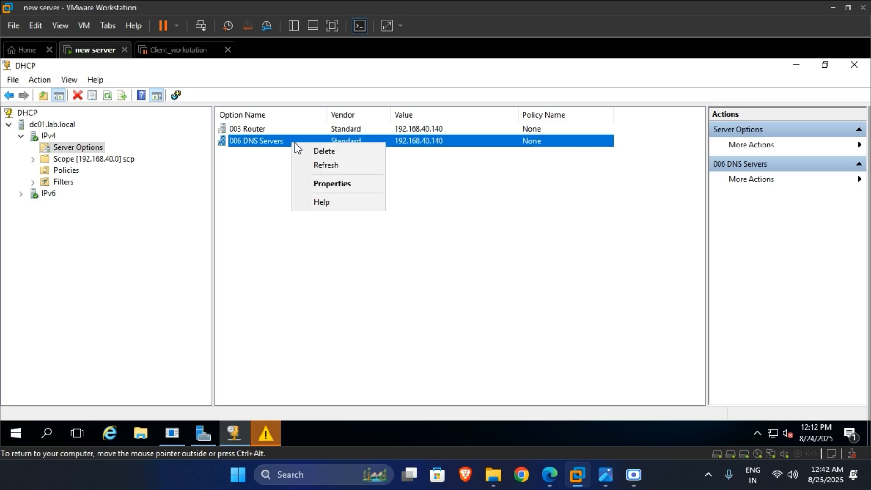
left_click(313, 148)
left_click(442, 291)
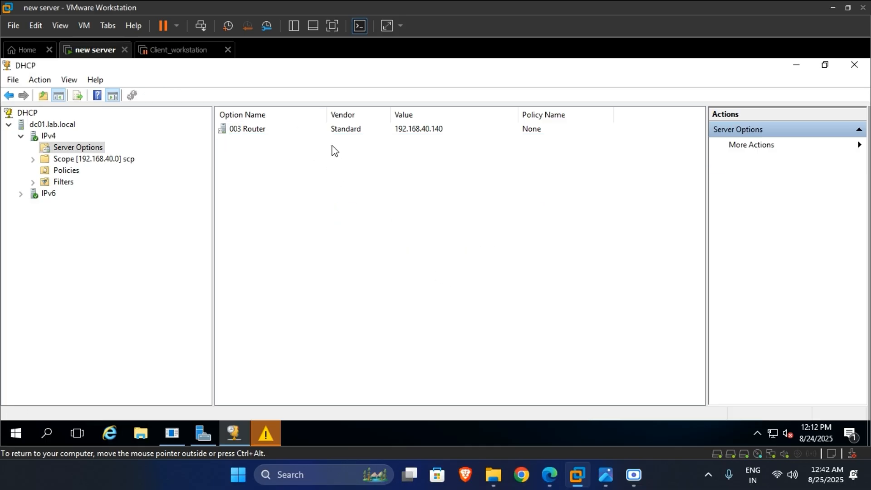
left_click(330, 132)
right_click(330, 132)
left_click(354, 136)
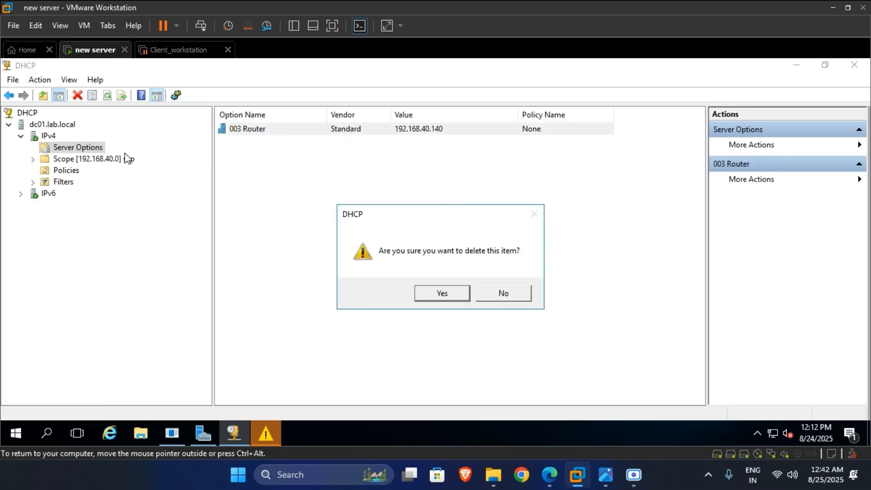
left_click(431, 295)
- Delete the 192.168.40.0 scope
left_click(121, 160)
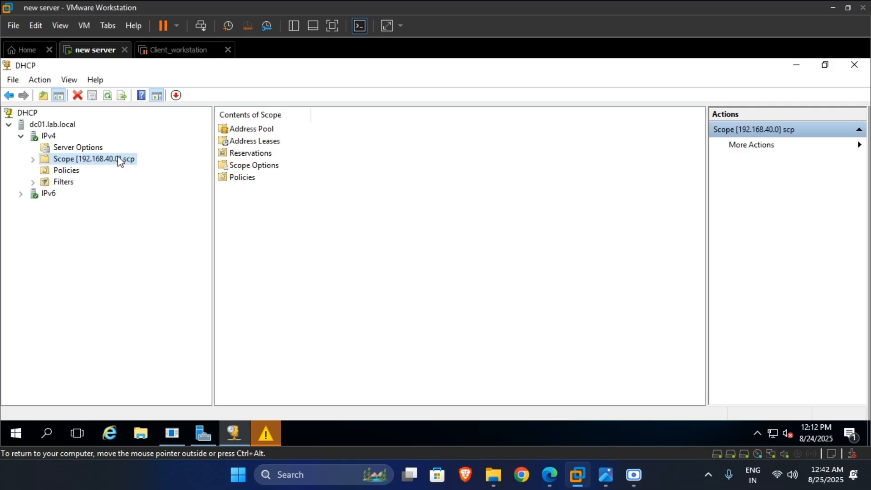
right_click(75, 164)
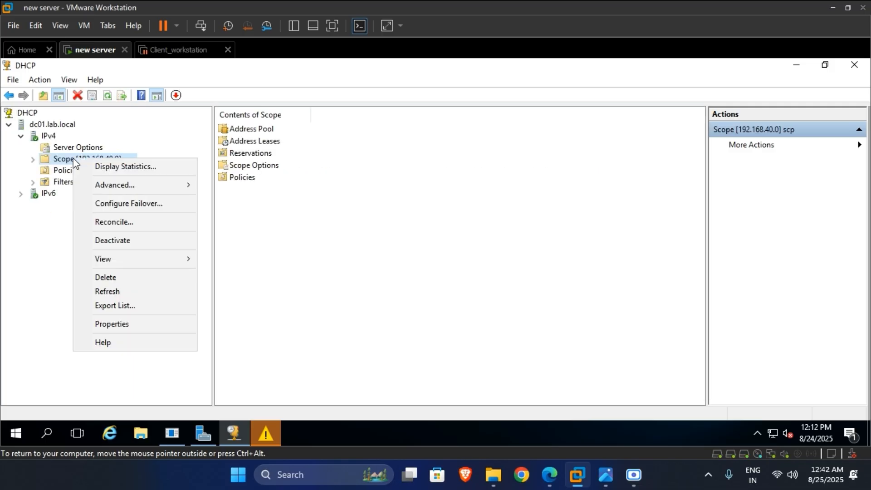
left_click(130, 276)
left_click(505, 295)
- Confirm the scope deletion despite active clients and dismiss the low memory warning
left_click(499, 294)
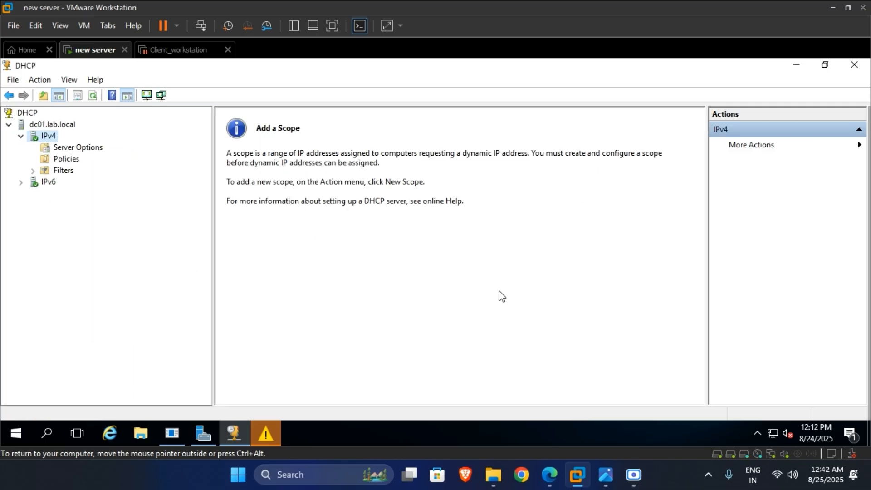
left_click(271, 437)
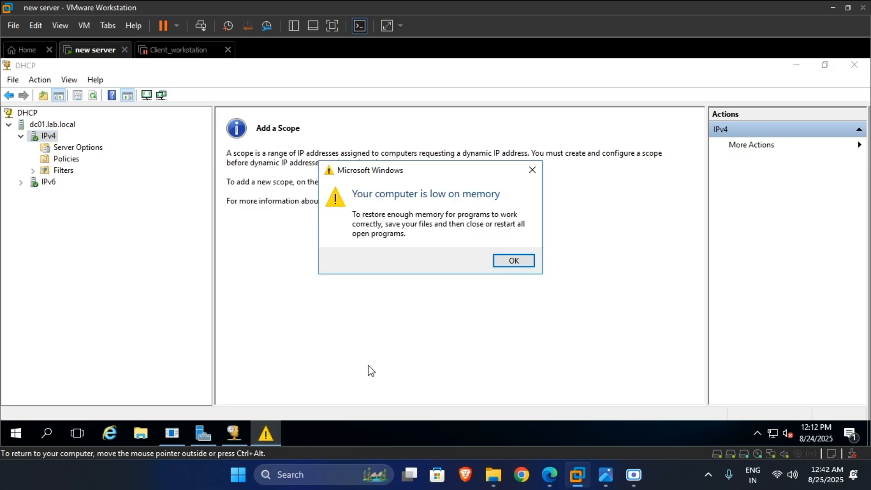
left_click(513, 259)
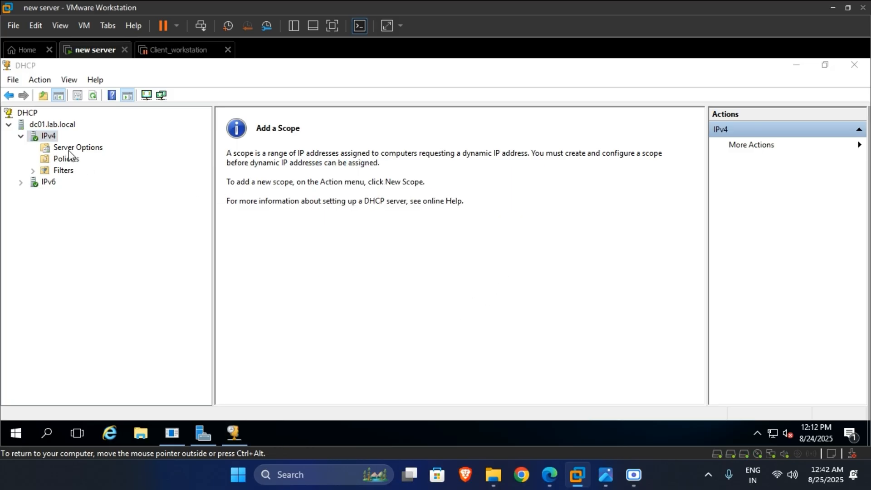
left_click(28, 66)
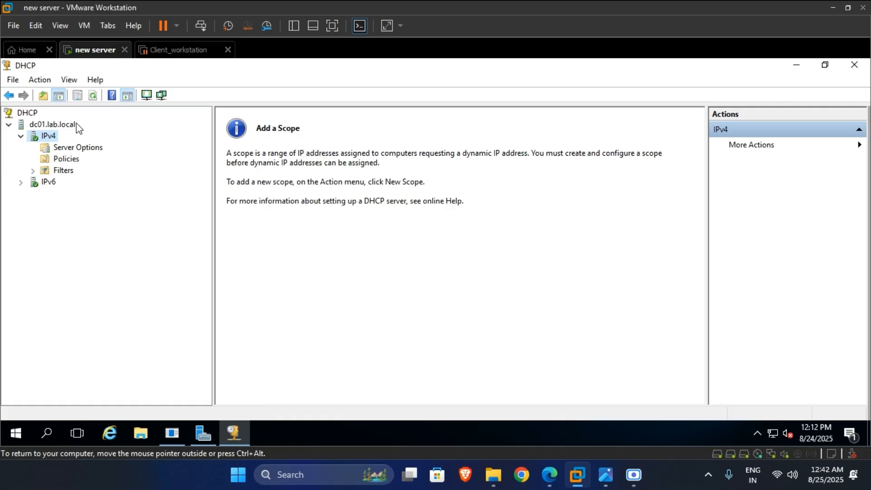
- Re-expand IPv4 and select the now-empty Server Options node
left_click(23, 135)
left_click(22, 136)
left_click(22, 136)
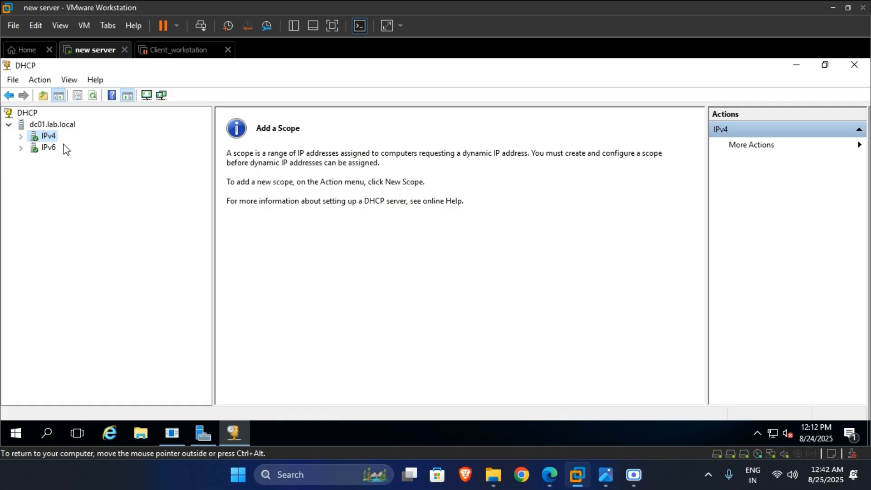
left_click(21, 135)
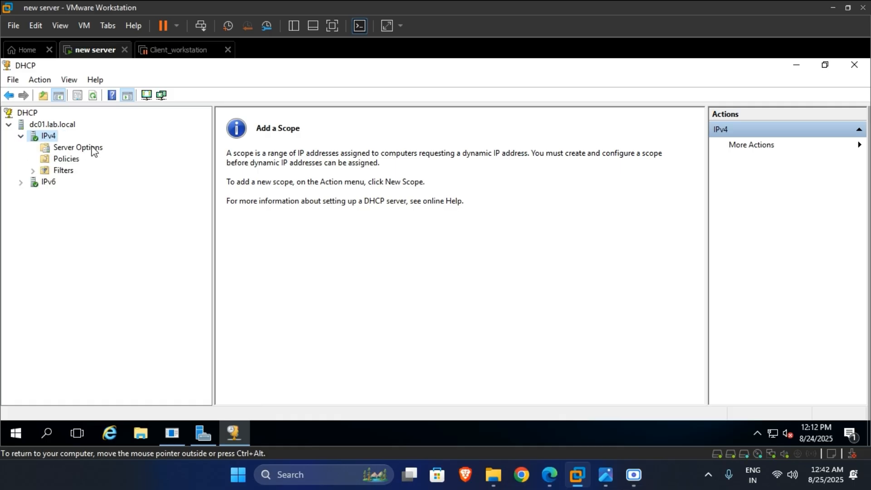
left_click(64, 148)
- Set server option 003 Router to 192.168.40.140 by resolving dc01
right_click(93, 148)
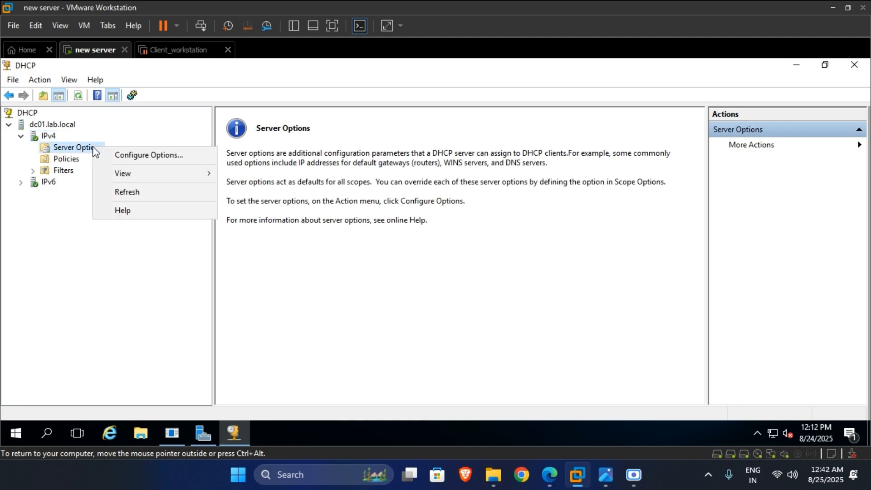
left_click(131, 155)
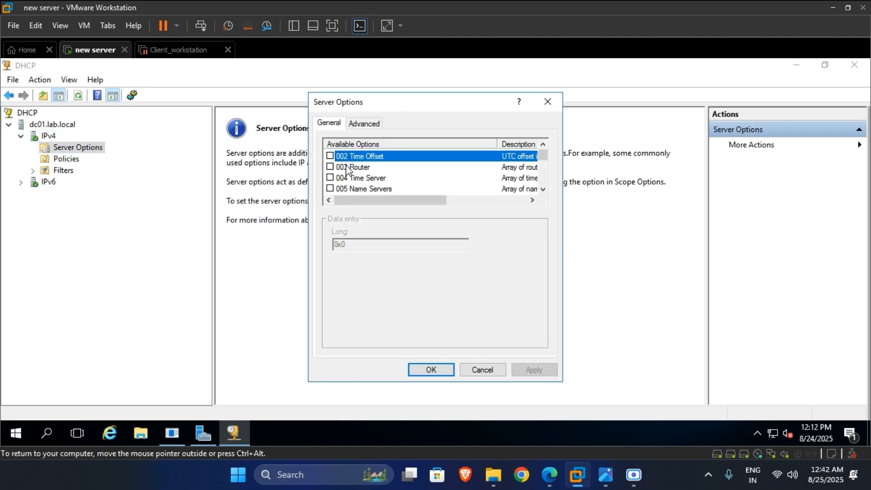
left_click(347, 168)
scroll(363, 177, "down", 1)
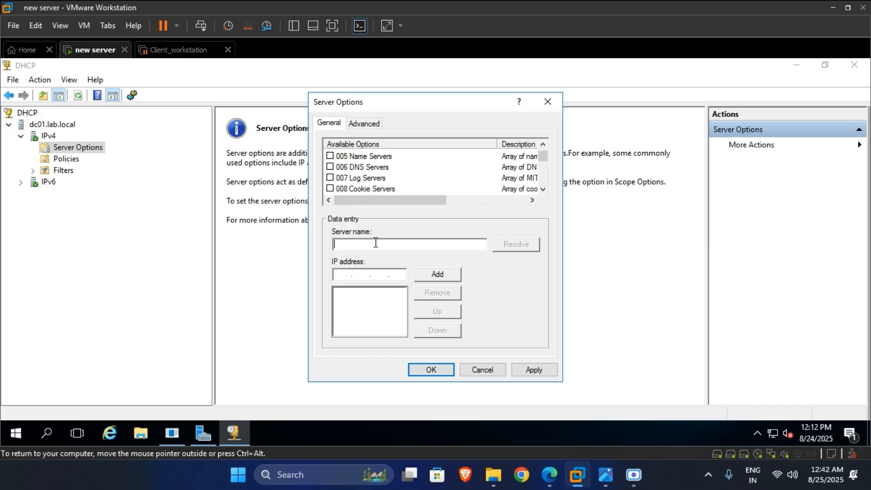
left_click(46, 433)
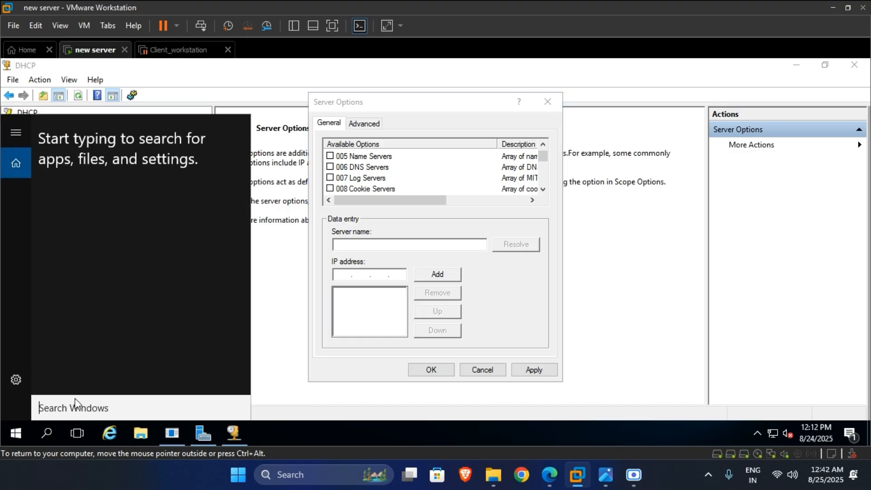
type("c")
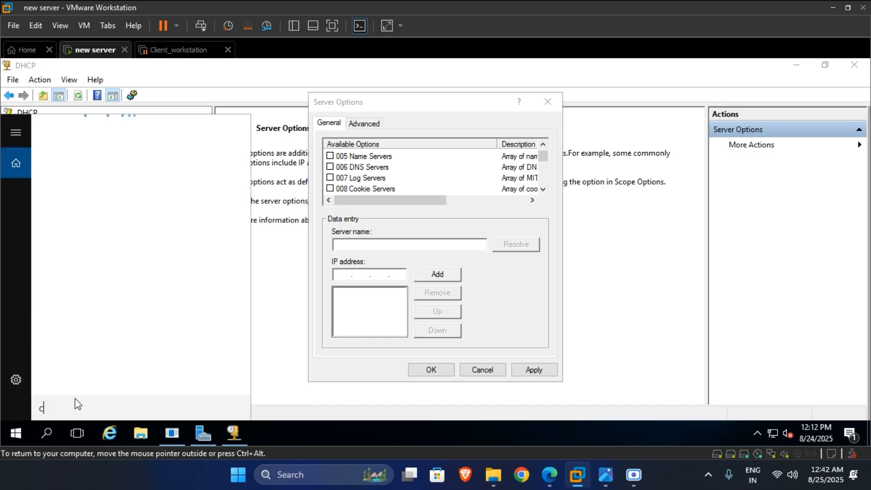
type("md")
left_click(370, 244)
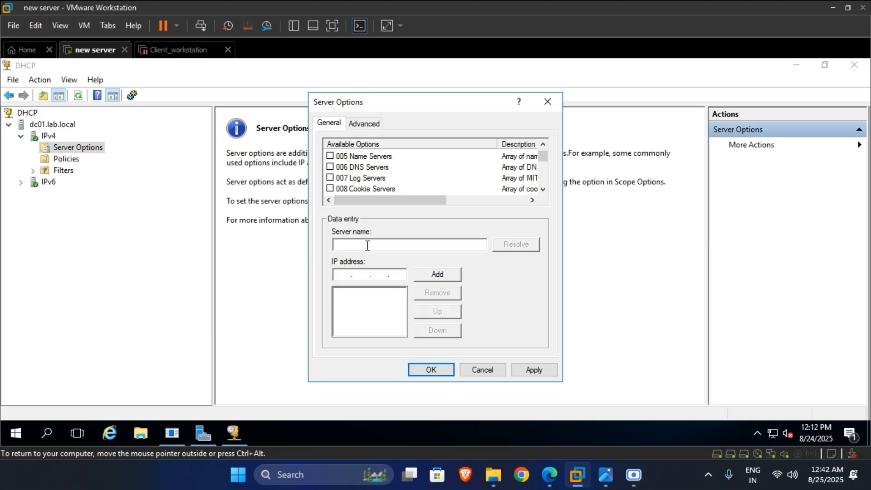
type("dc01")
left_click(507, 246)
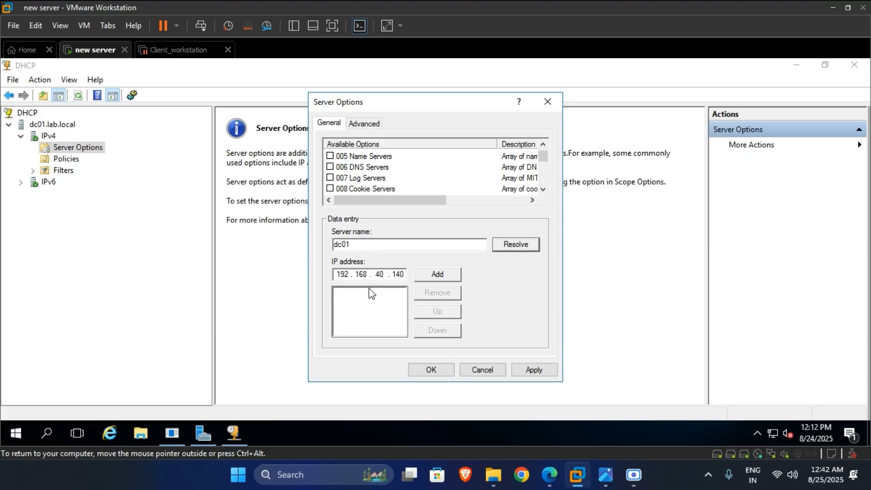
left_click(437, 275)
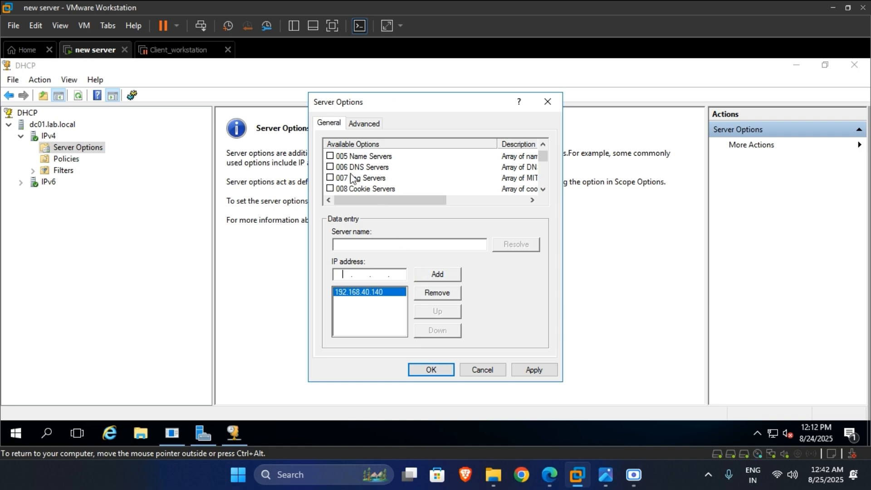
- Enable 006 DNS Servers and add dc01 resolved to 192.168.40.140
left_click(330, 168)
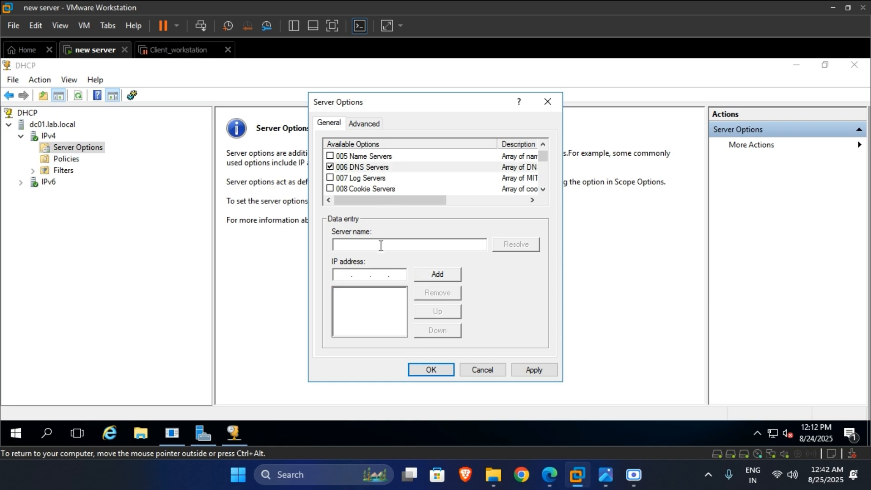
type("dc01")
left_click(519, 249)
left_click(449, 274)
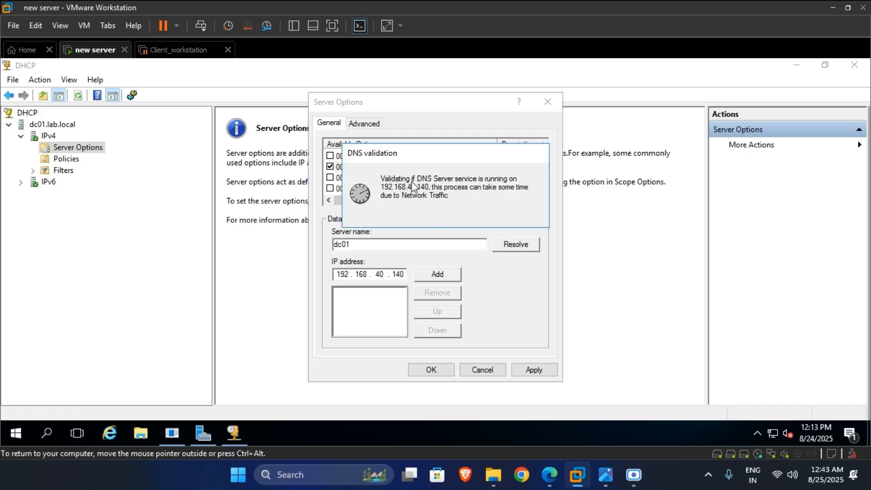
- Review the 003 Router option, then enable 015 DNS Domain Name with value lab.local
scroll(423, 168, "up", 1)
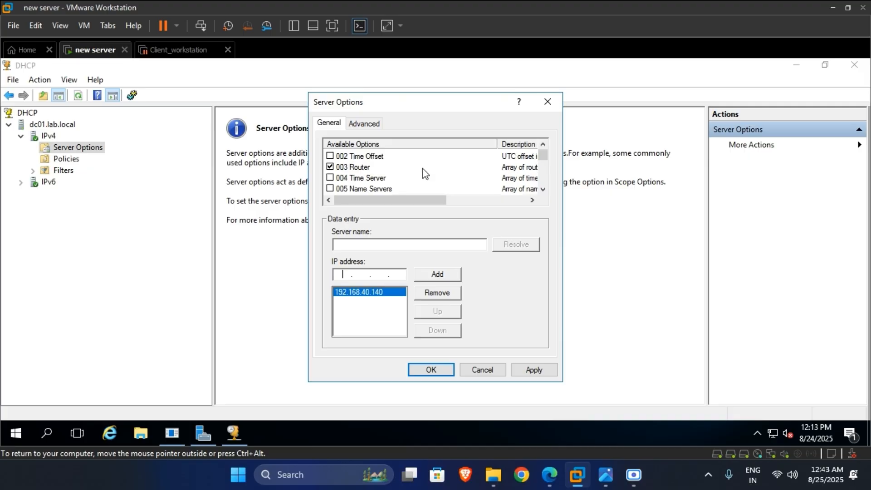
left_click(361, 167)
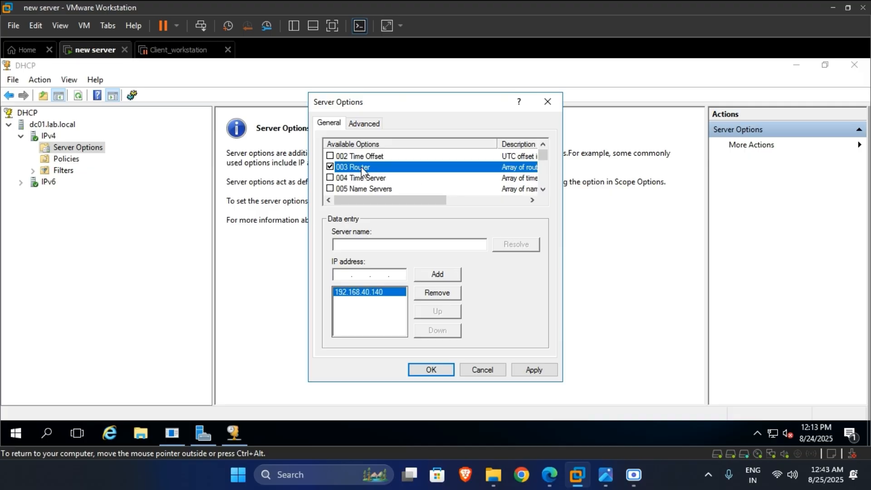
scroll(392, 186, "down", 3)
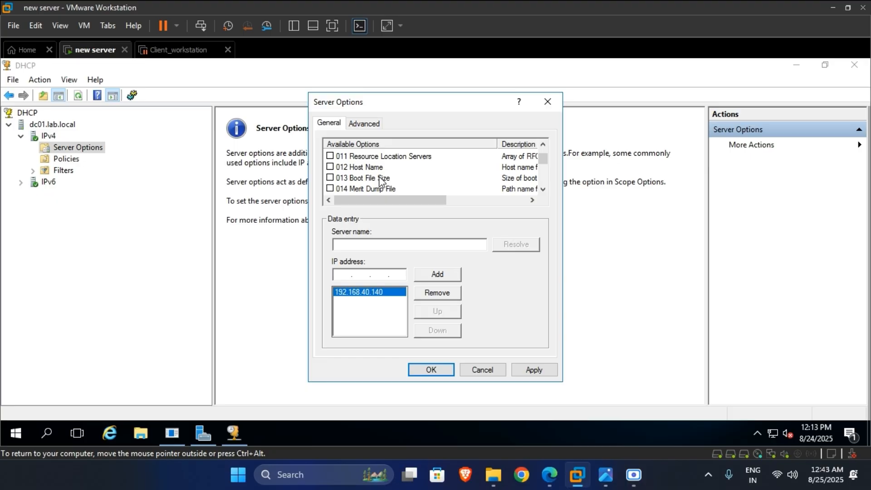
scroll(384, 183, "down", 3)
scroll(381, 181, "down", 3)
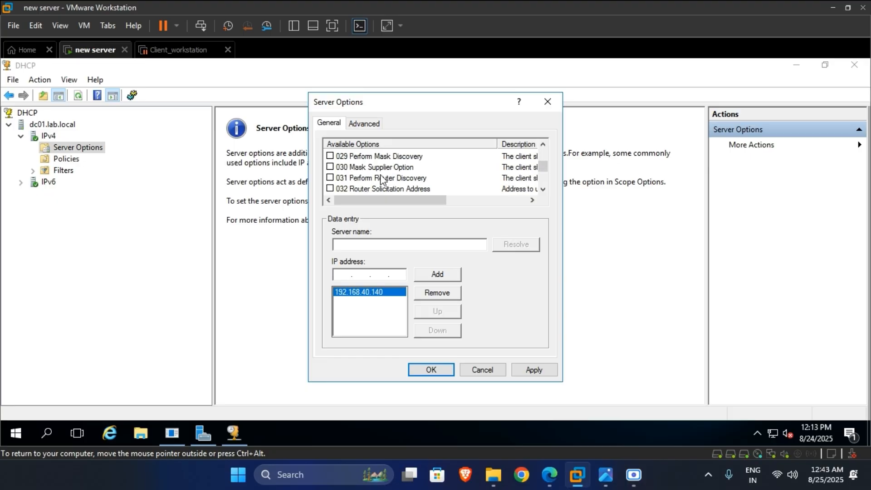
scroll(381, 182, "up", 4)
scroll(381, 180, "up", 2)
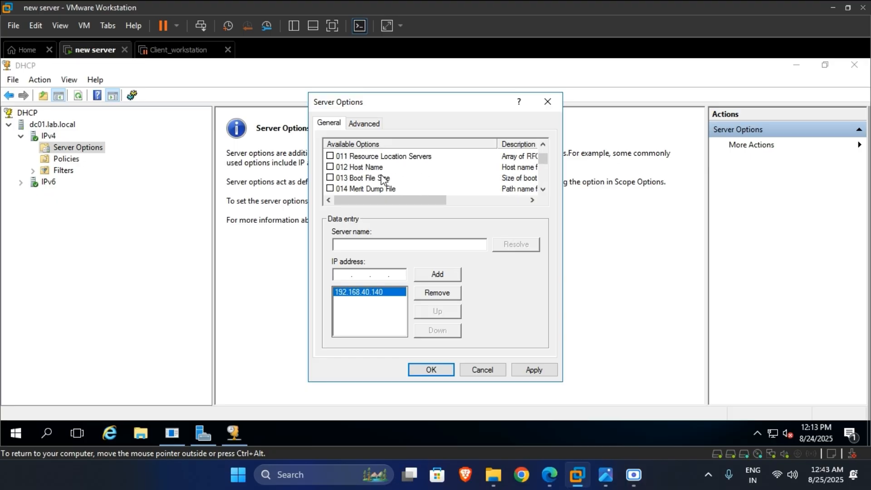
scroll(384, 179, "up", 2)
scroll(385, 177, "down", 4)
scroll(394, 175, "up", 1)
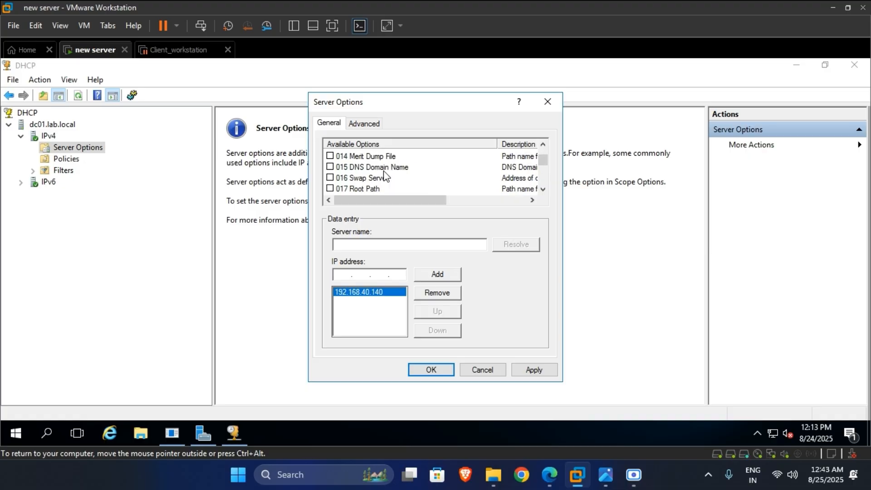
left_click(330, 167)
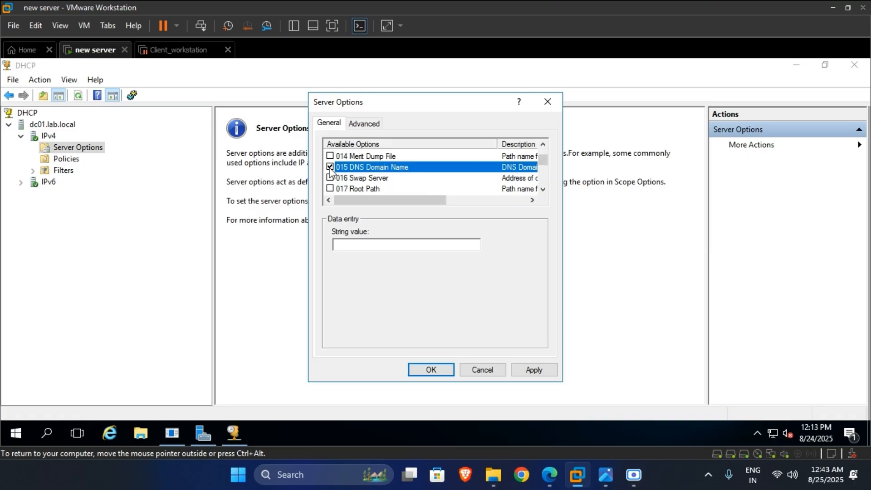
left_click(376, 241)
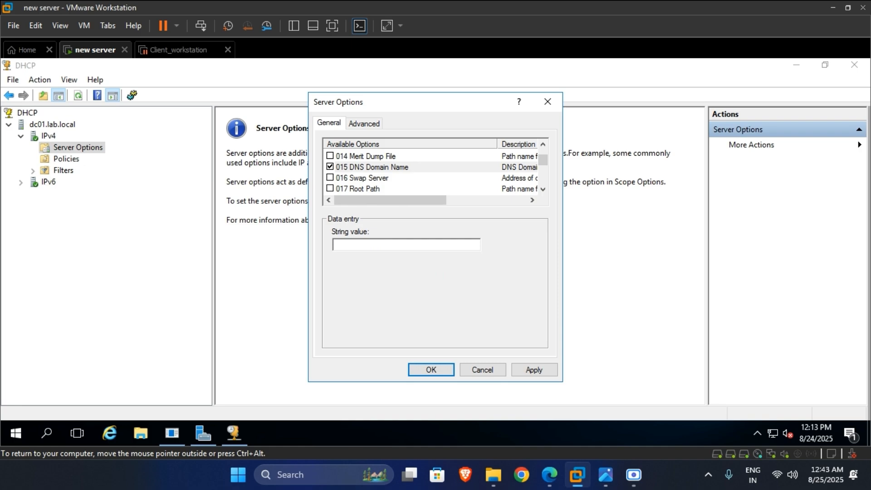
type("lab.local")
- Set 006 DNS Servers by resolving server name dc01 to its IP address
scroll(439, 168, "up", 1)
scroll(417, 168, "up", 2)
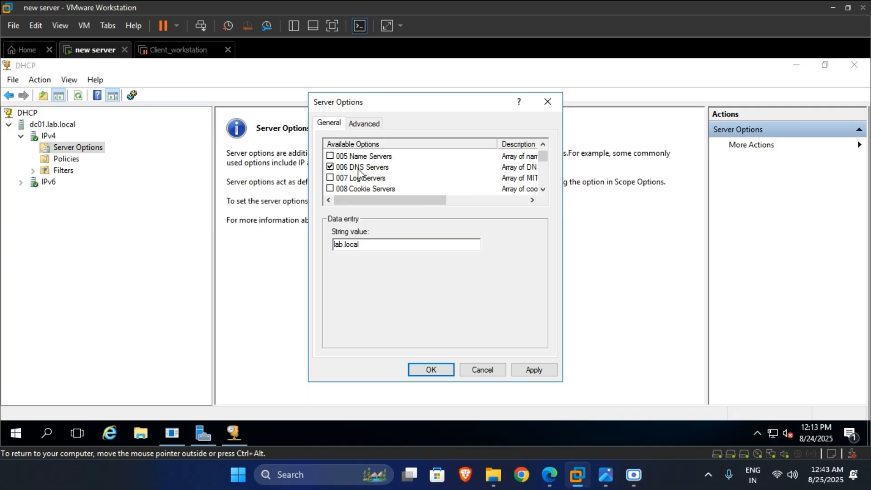
left_click(362, 168)
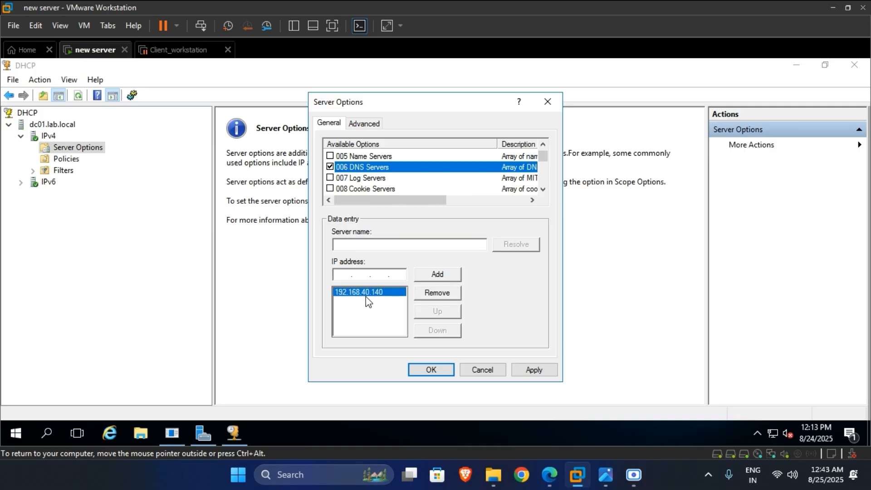
left_click(355, 245)
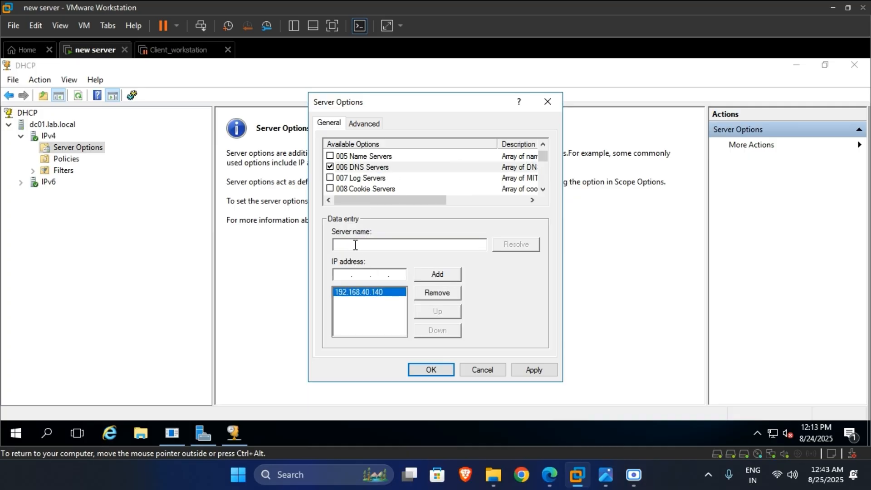
type("dc01")
left_click(513, 249)
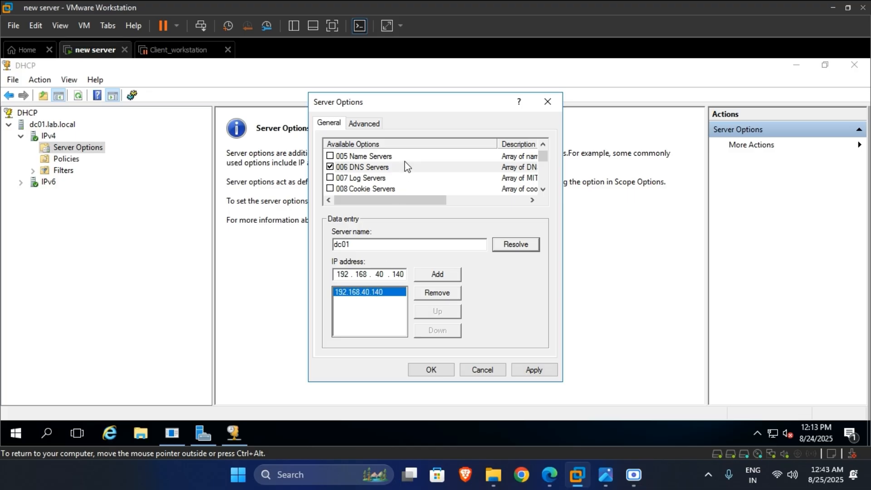
- Remove the duplicate 003 Router address and apply the server options
scroll(409, 168, "up", 1)
left_click(387, 169)
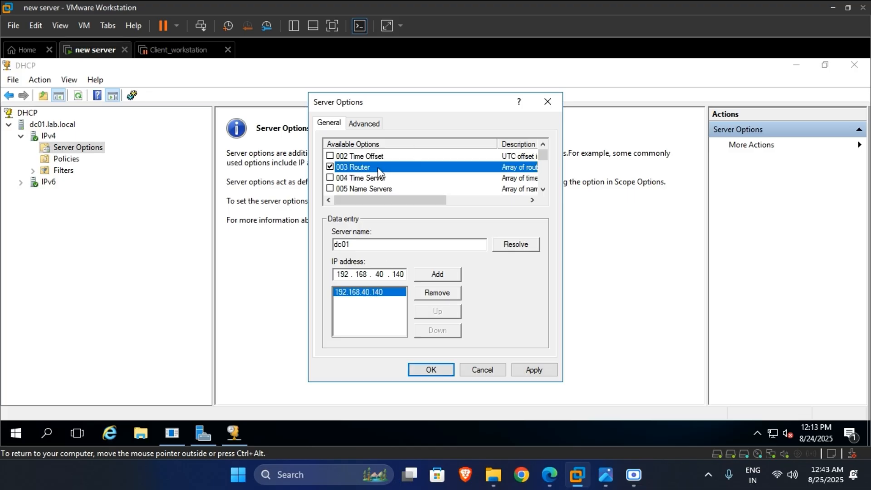
double_click(397, 275)
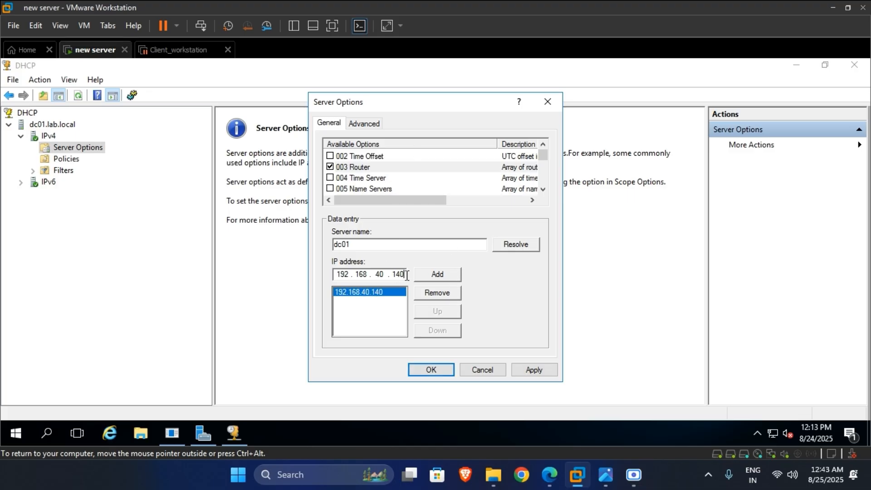
left_click(400, 246)
left_click(526, 246)
left_click(436, 274)
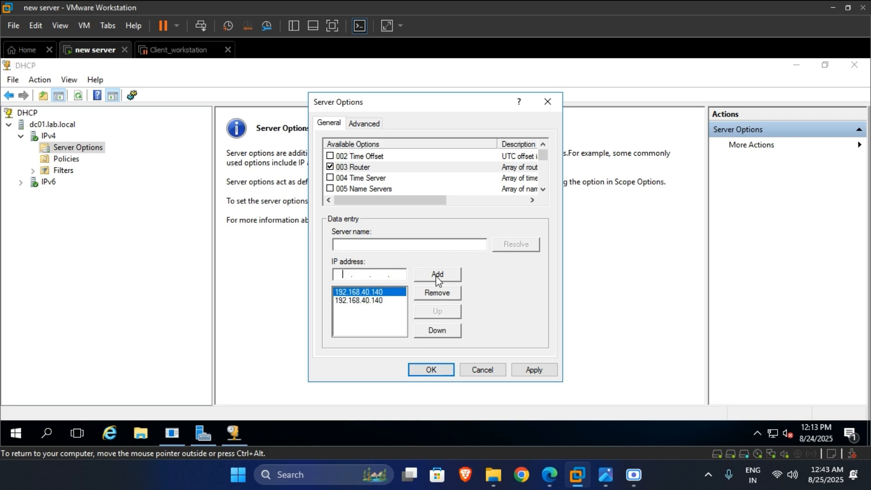
left_click(438, 294)
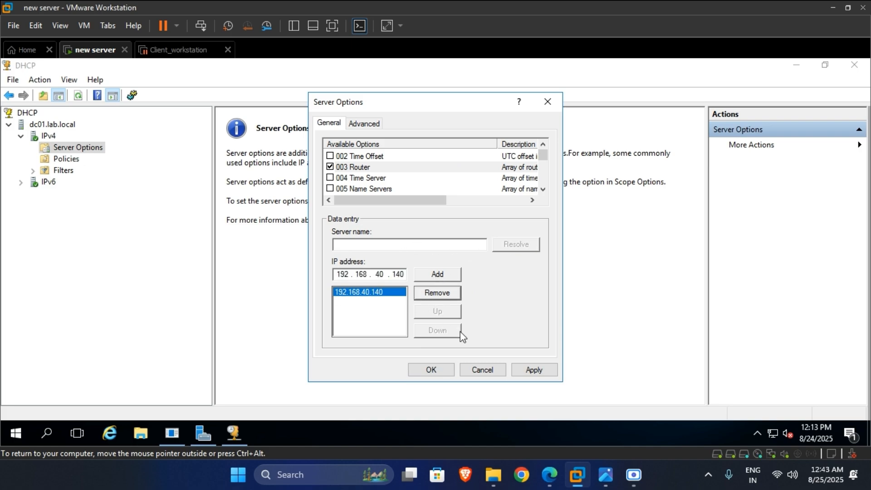
left_click(528, 370)
key("Return")
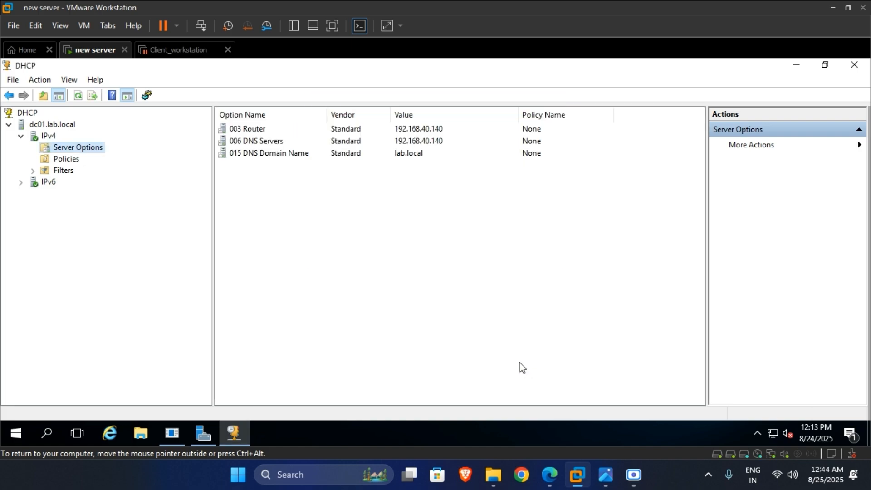
- Add 192.168.40.2 as a router address in the 003 Router option and apply
double_click(424, 129)
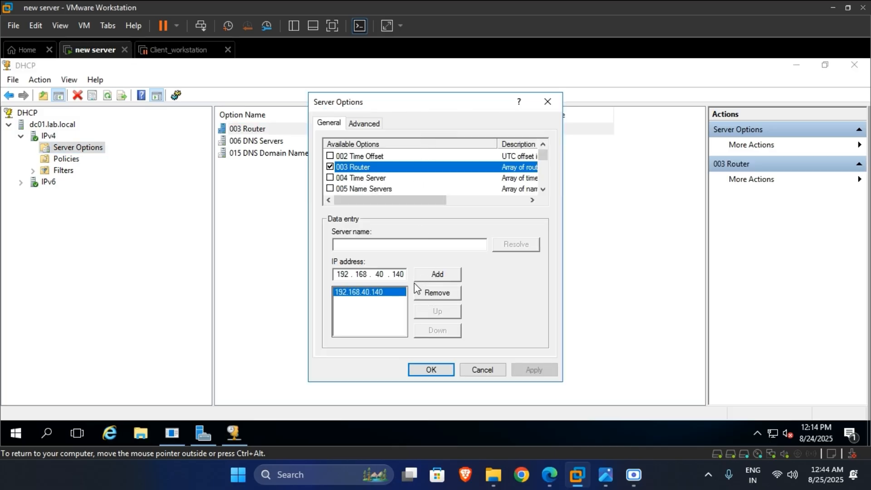
left_click(385, 245)
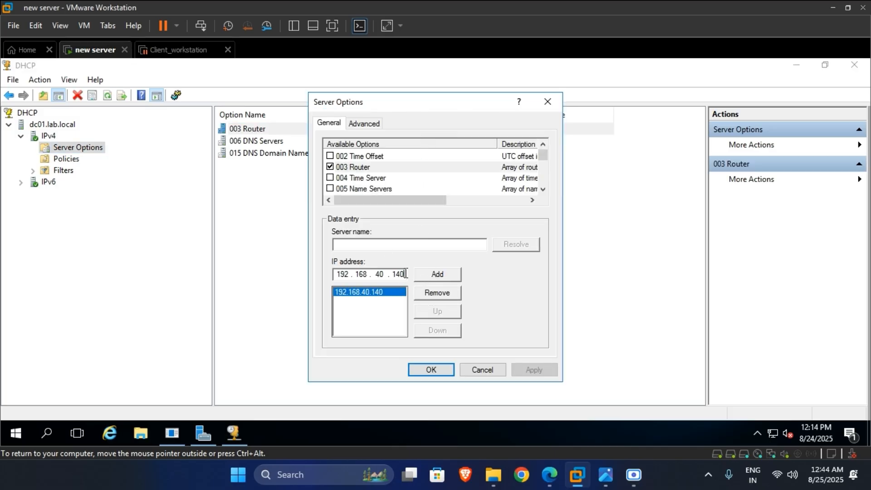
key("BackSpace")
key("BackSpace")
type("2")
left_click(432, 276)
left_click(535, 370)
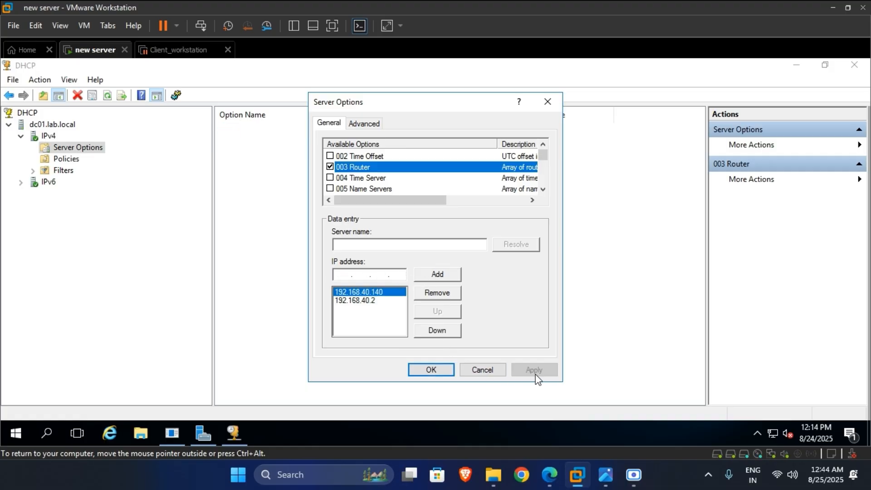
left_click(438, 370)
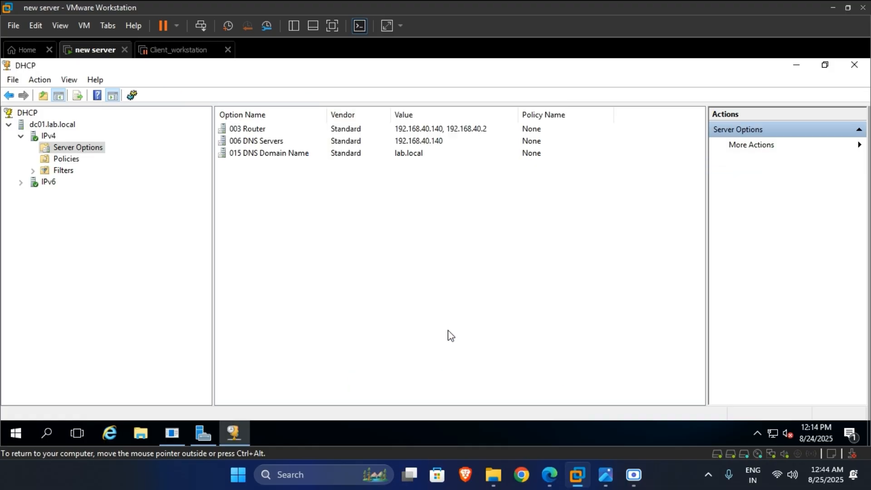
- Remove 192.168.40.140 from the 003 Router option and apply
double_click(457, 129)
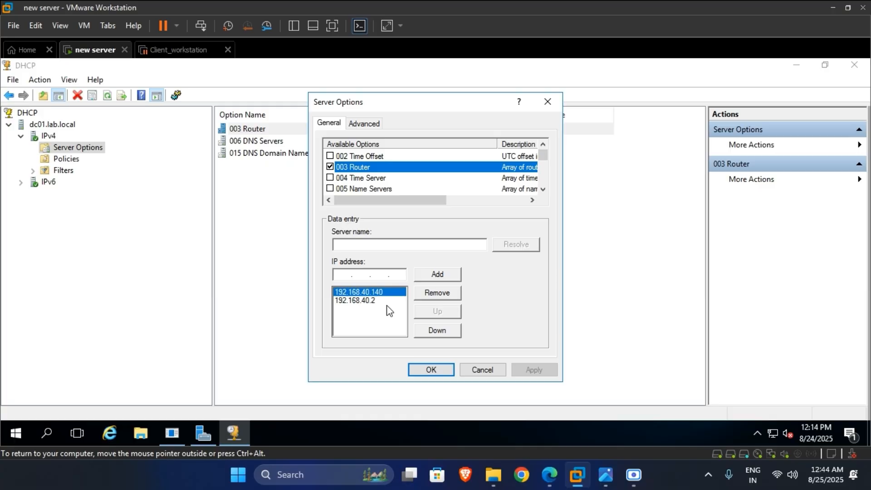
left_click(417, 293)
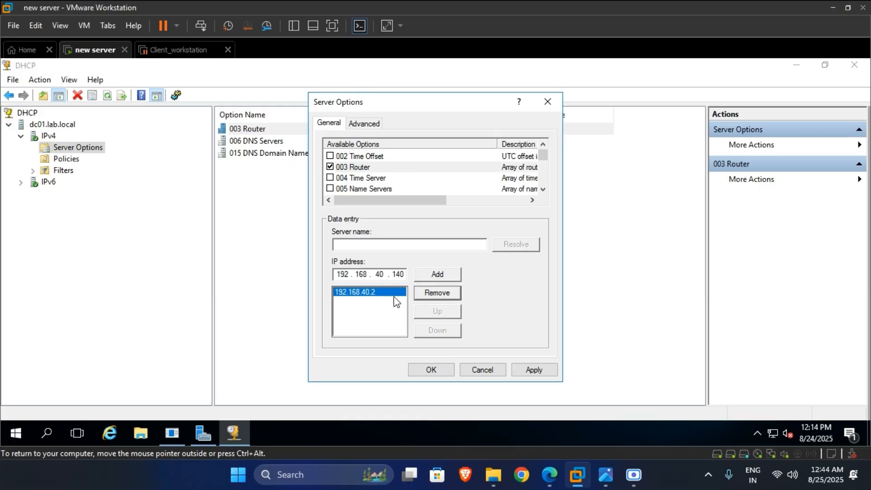
left_click(538, 369)
left_click(443, 369)
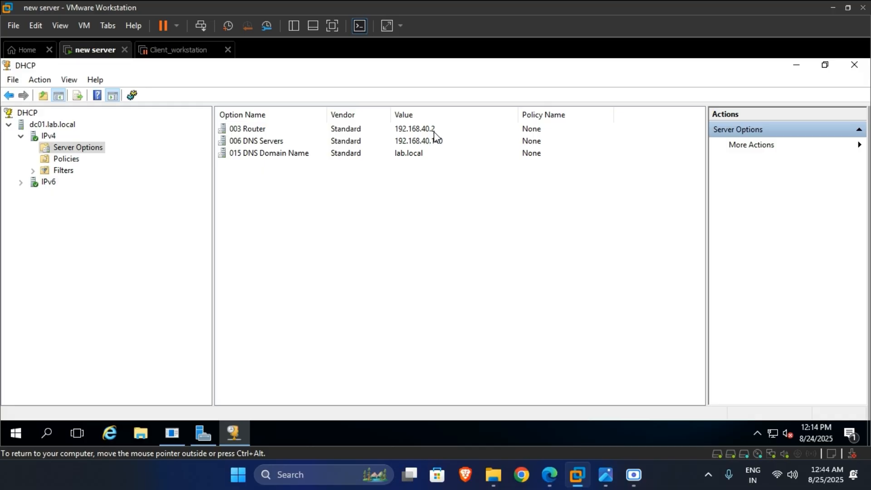
- Run ipconfig in a Command Prompt on the server
left_click(47, 431)
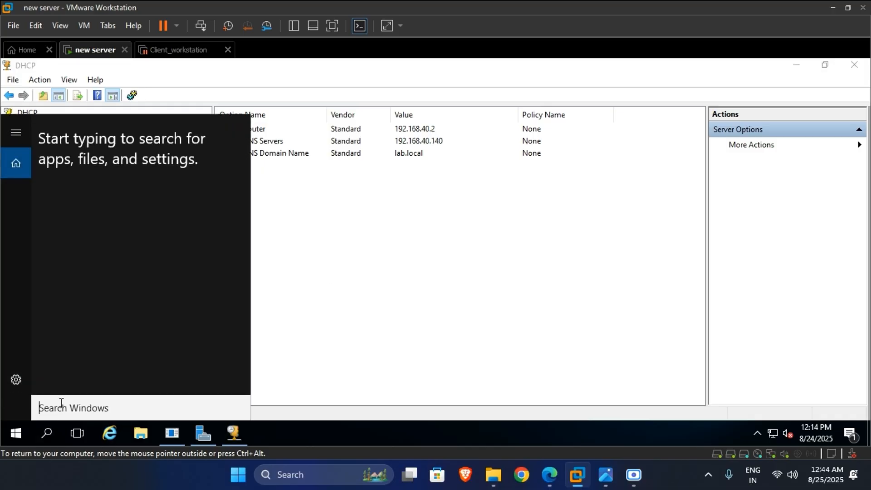
type("cmd")
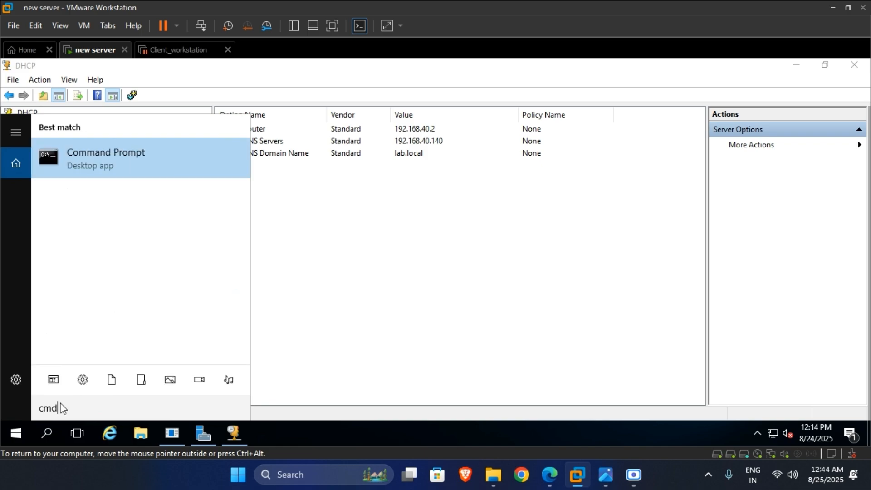
key("Return")
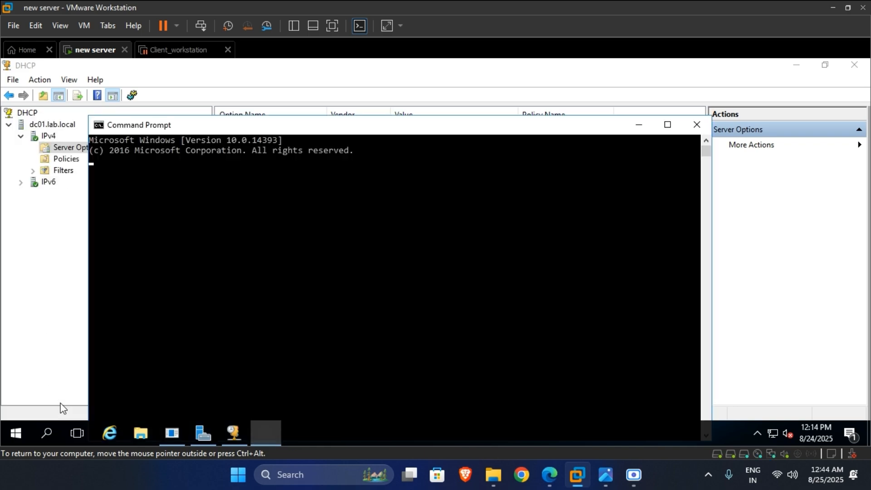
type("ipconfio")
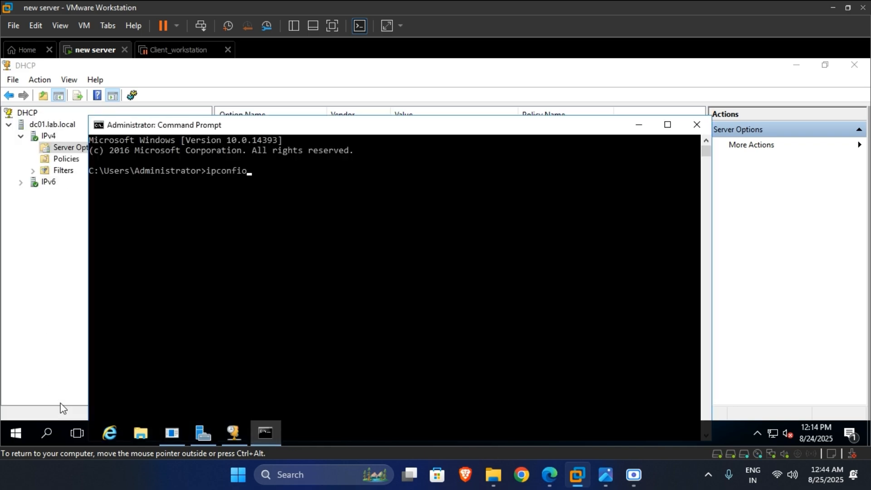
key("BackSpace")
type("g")
key("Return")
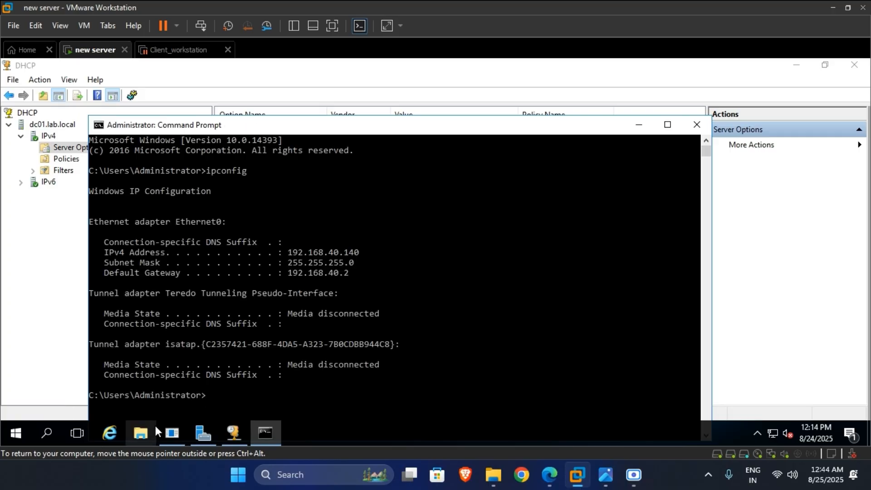
- Select the default gateway 192.168.40.2 in the output and close the Command Prompt
left_click_drag(291, 281, 342, 272)
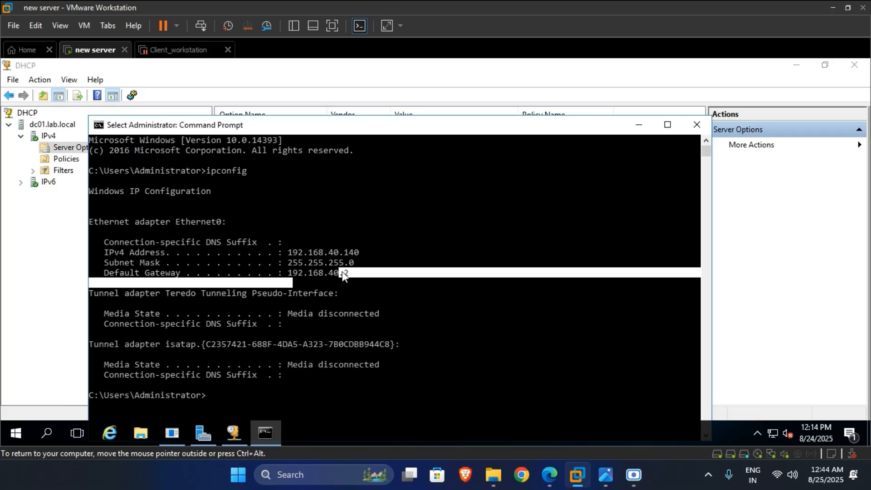
left_click(351, 272)
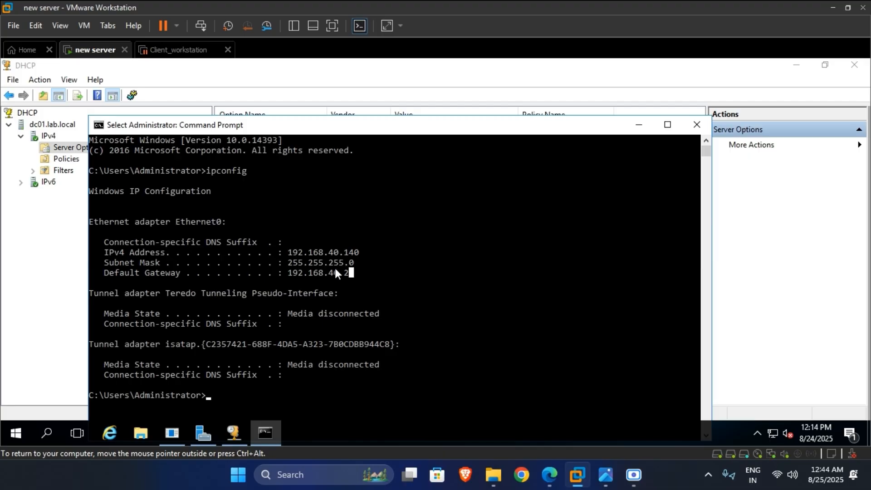
left_click(696, 125)
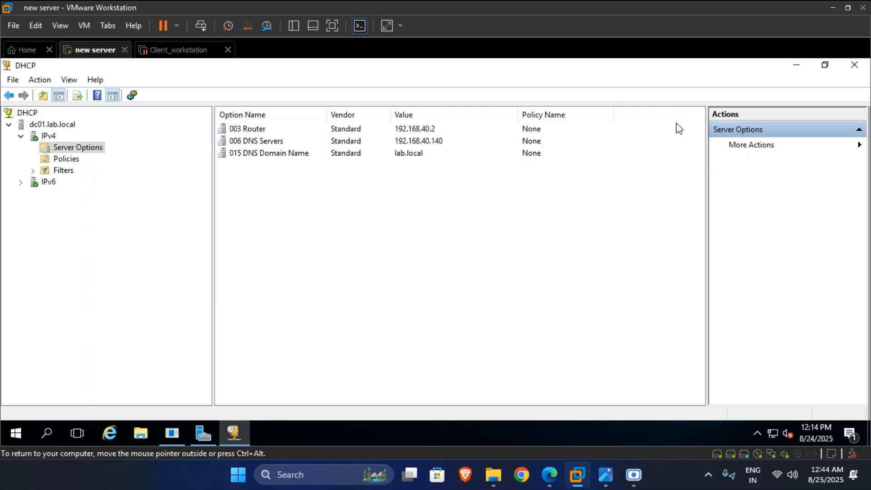
- Review the IPv4 server options 015 DNS Domain Name, 006 DNS Servers and 003 Router
left_click(438, 130)
left_click(48, 136)
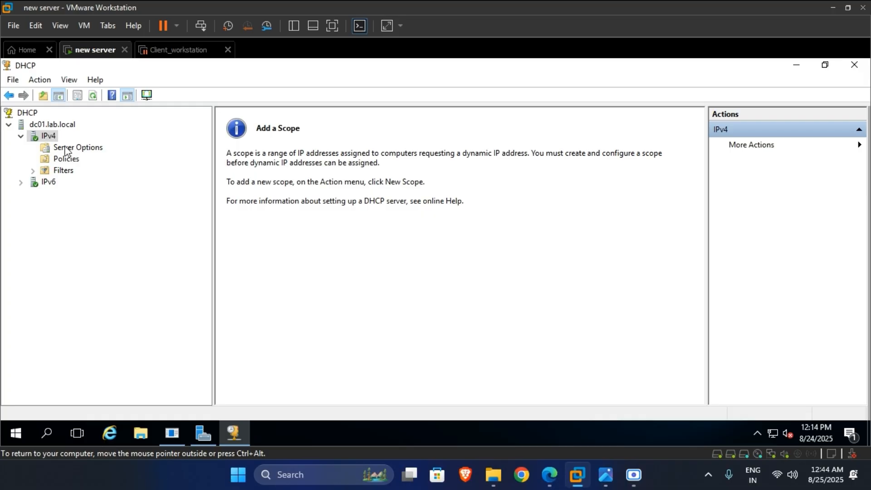
left_click(67, 149)
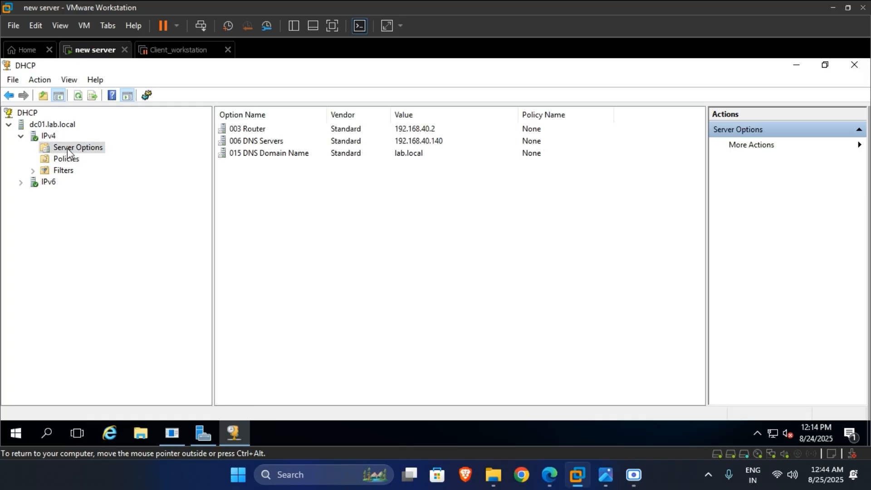
left_click(288, 153)
left_click(282, 141)
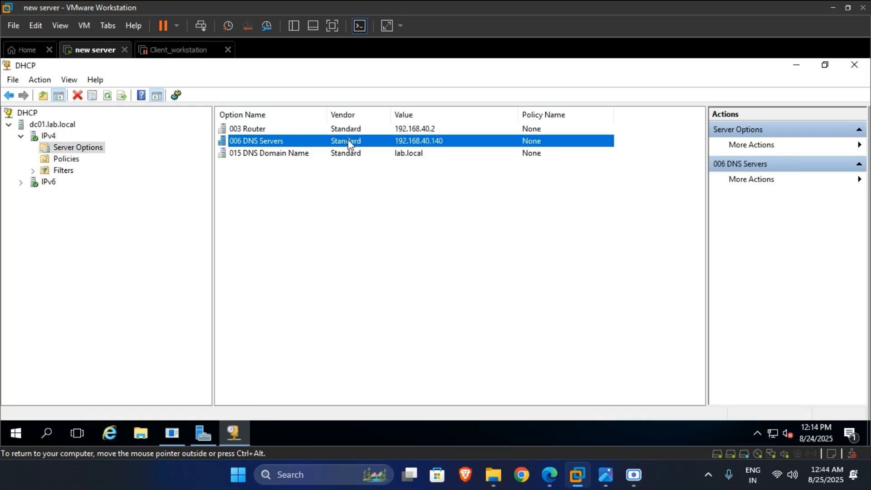
left_click(318, 129)
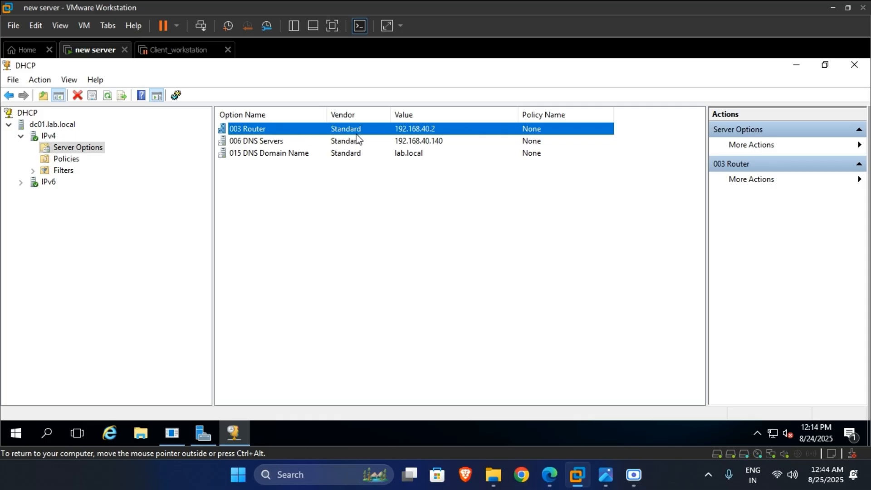
- Start the New Scope wizard from the IPv4 node's context menu
left_click(49, 135)
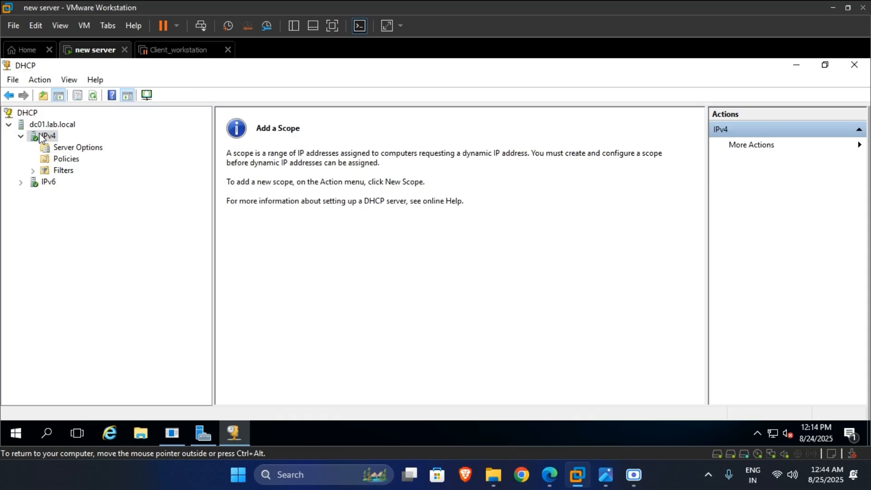
right_click(51, 135)
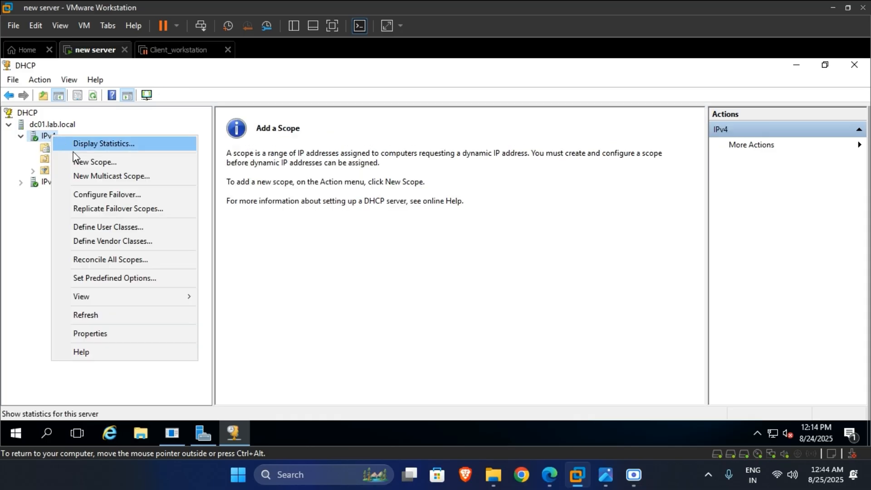
left_click(155, 163)
- Name the new scope 'Scope'
left_click(525, 362)
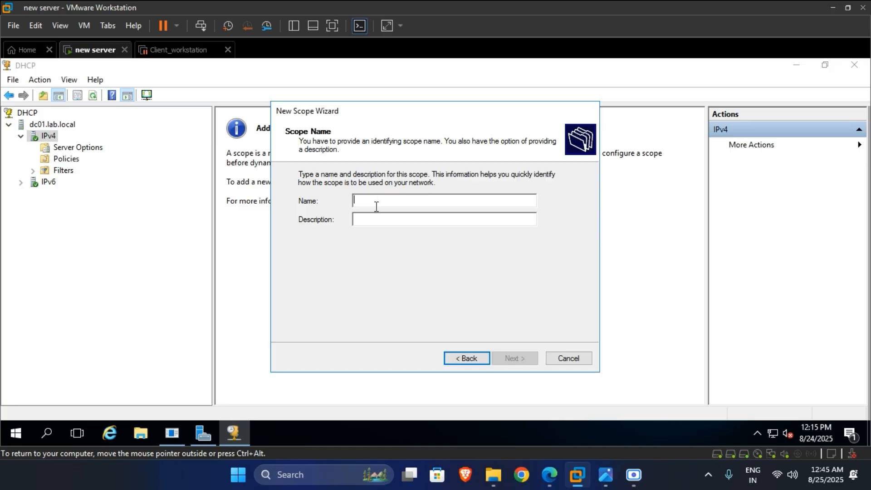
type("Scopre")
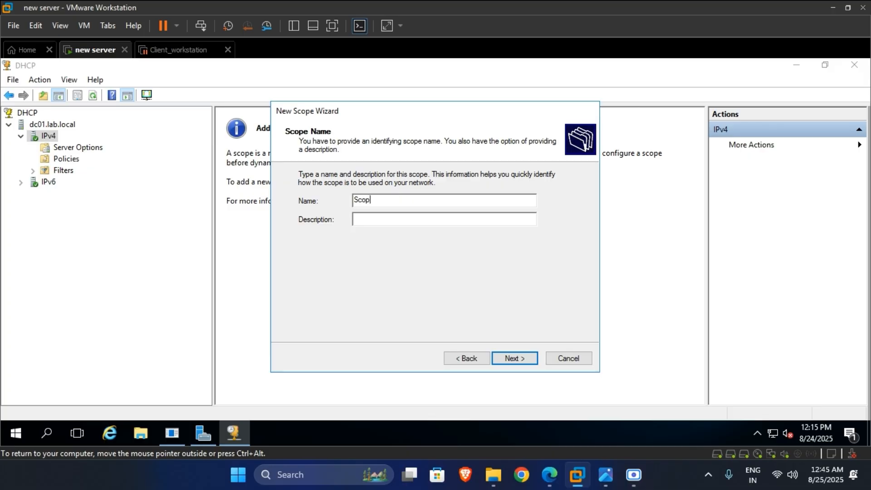
key("BackSpace")
type("e")
left_click(524, 360)
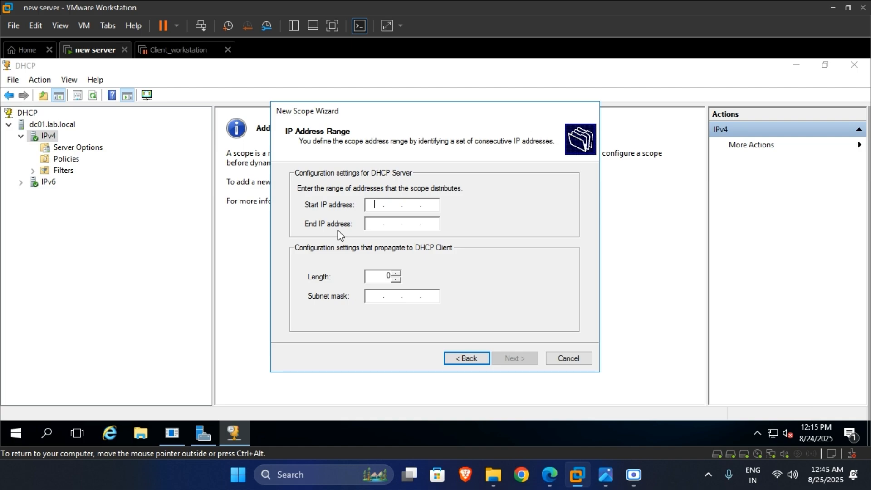
- Set the scope's address range to 192.168.40.200 – 192.168.40.210
type("192 . 168 . 40 . 200")
left_click(375, 223)
type("192.")
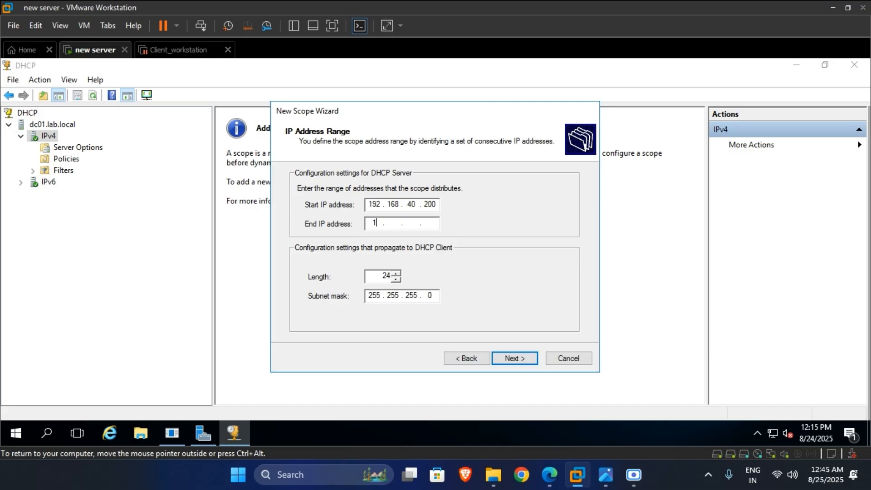
type("168.40.210")
left_click(369, 205)
- Pass Add Exclusions and Delay and Lease Duration, keeping 'Yes, I want to configure these options now'
left_click(532, 368)
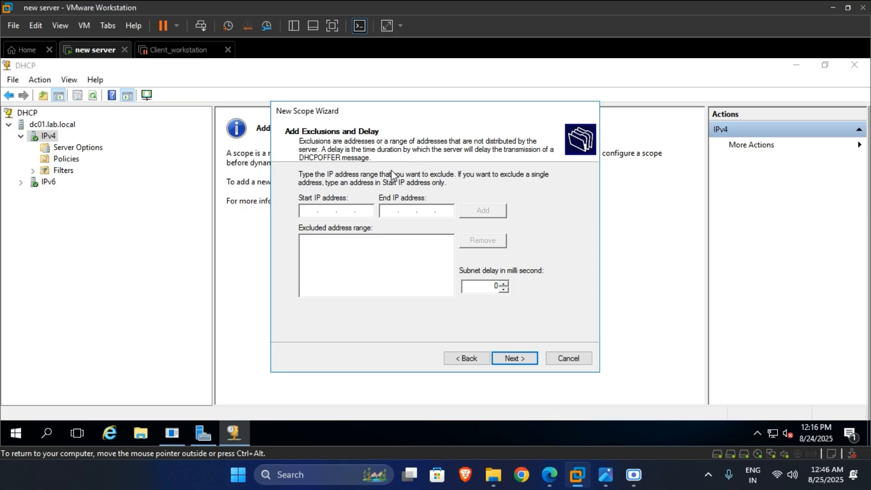
left_click(468, 362)
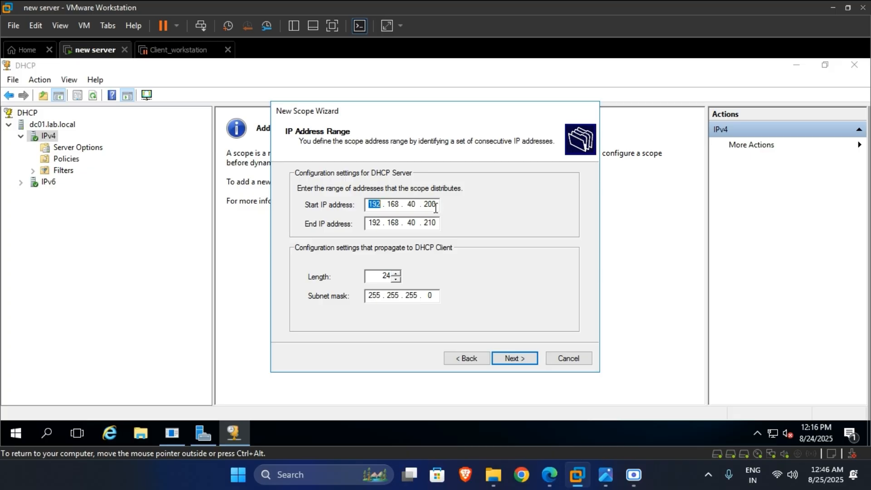
left_click(513, 359)
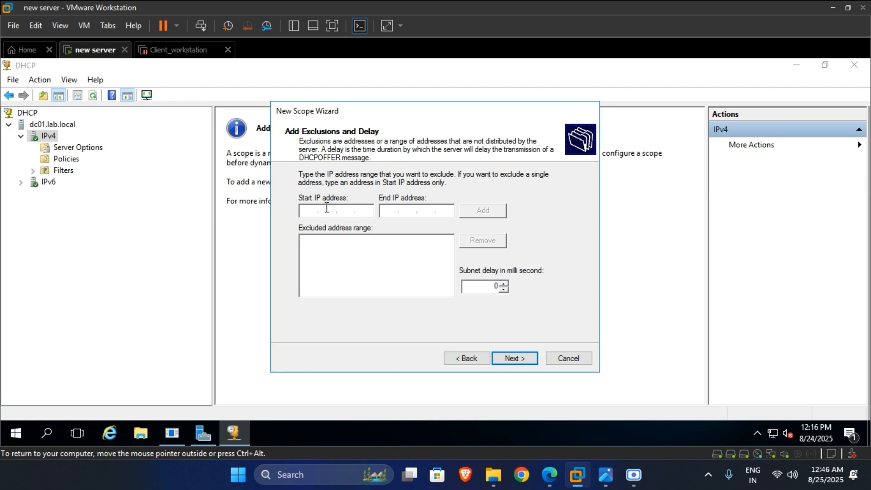
left_click(523, 359)
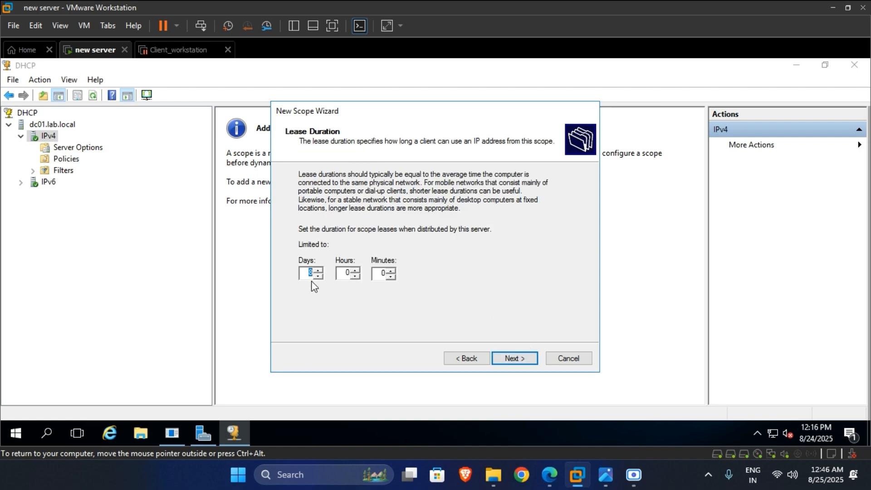
left_click(526, 356)
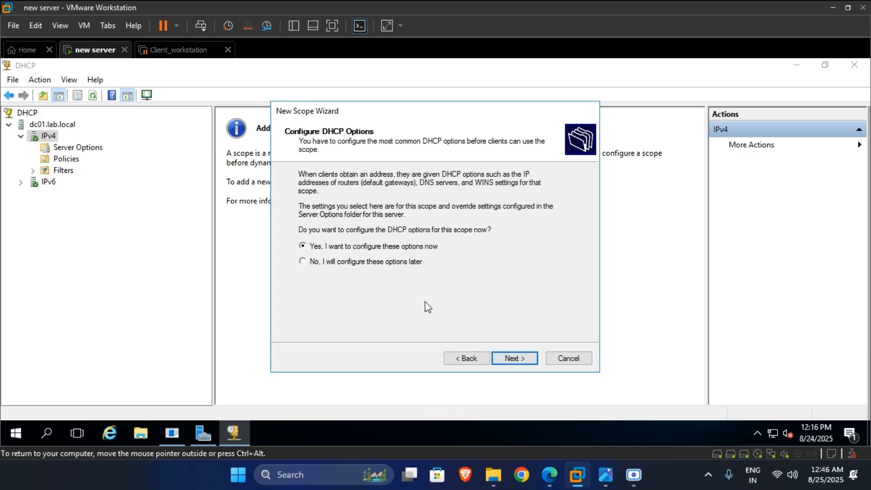
left_click(487, 359)
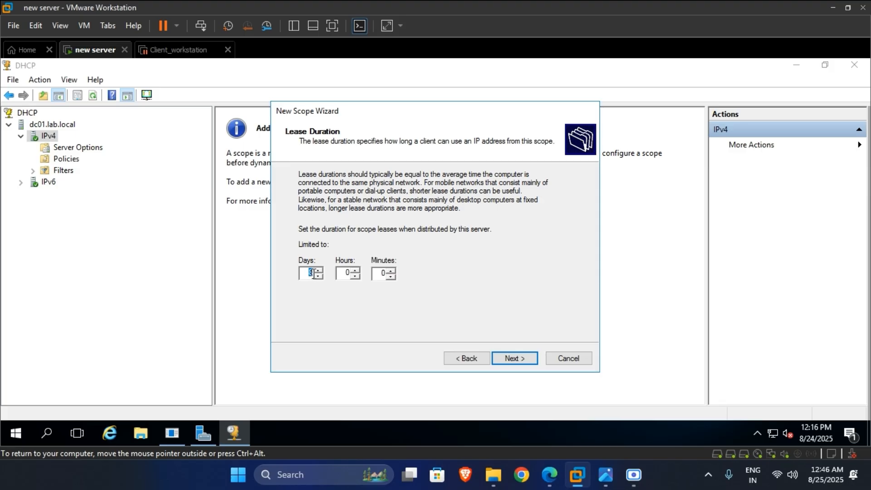
left_click(515, 357)
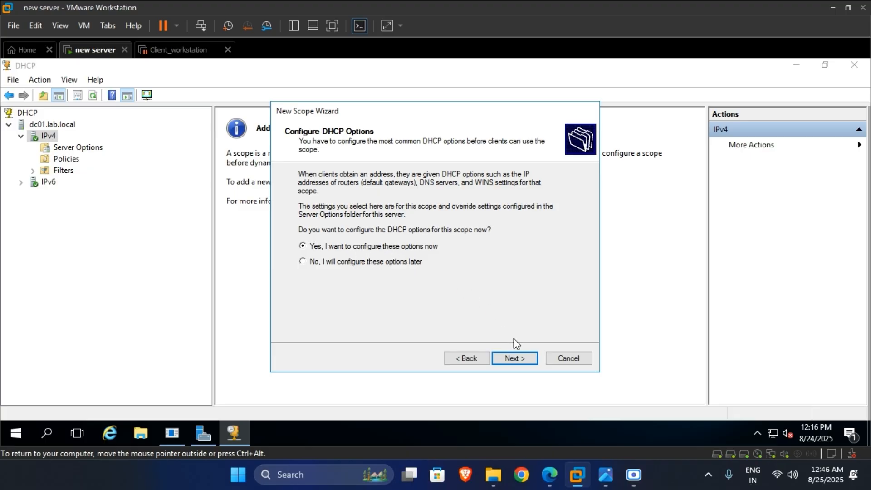
left_click(514, 357)
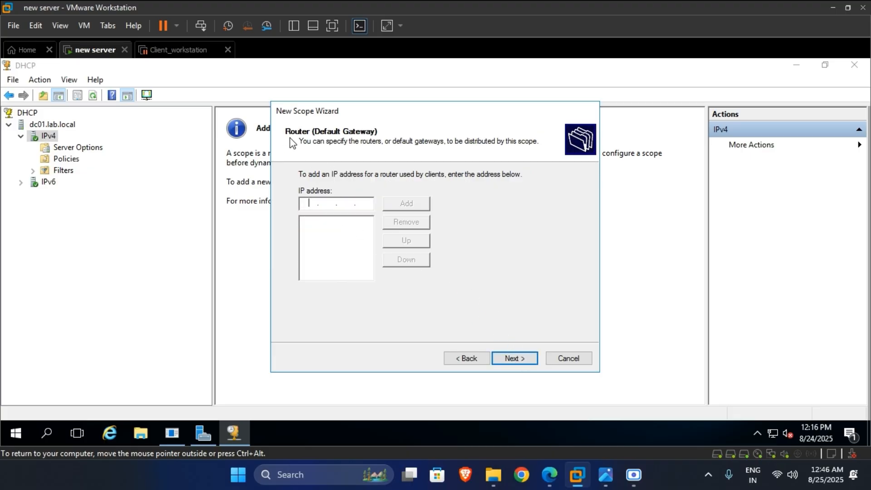
- Add 192.168.40.2 as the scope's default gateway
type("192 . 168 . 40 . 2")
left_click(407, 205)
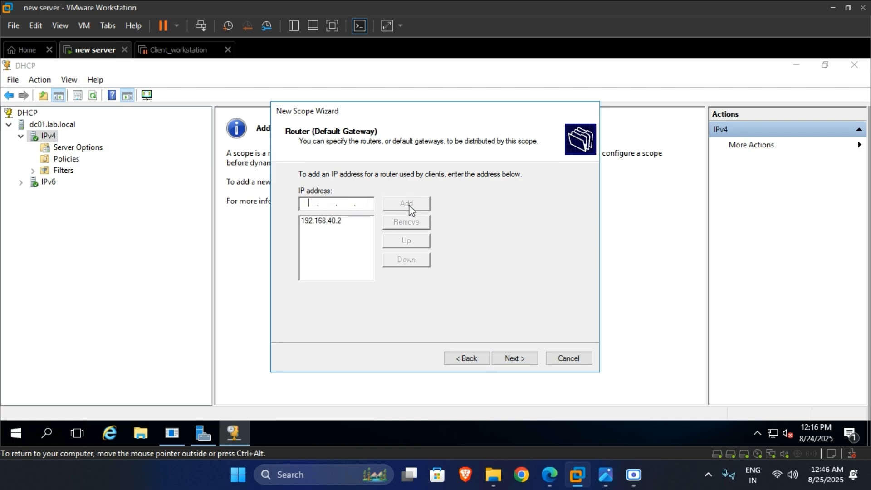
left_click(527, 360)
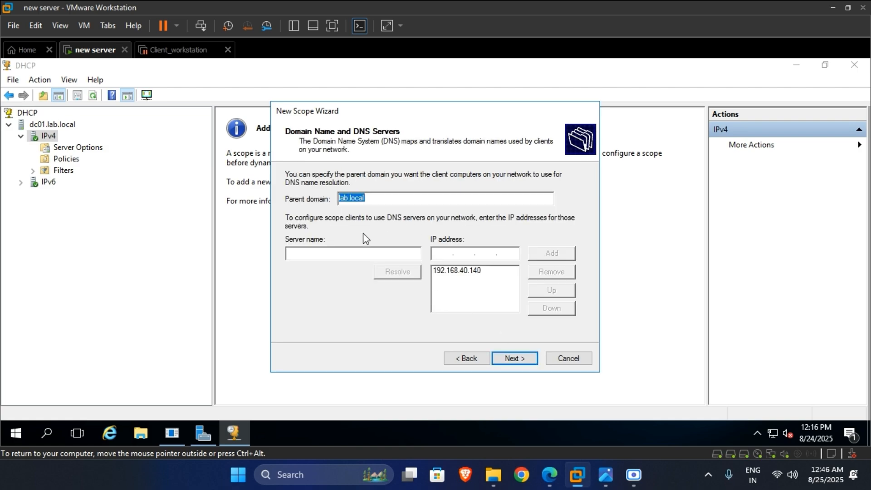
- Add DNS server dc01 by resolving its name to an IP address
left_click(345, 250)
type("sco")
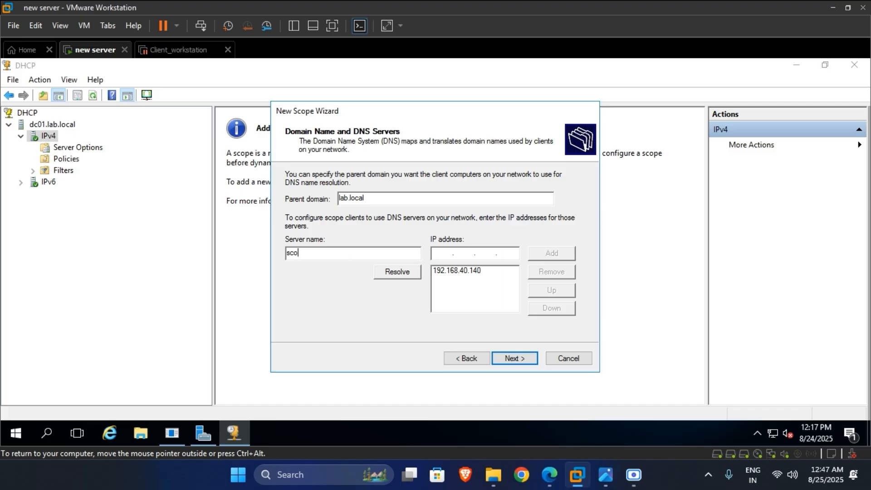
key("BackSpace")
type("dc01")
left_click(397, 271)
left_click(546, 262)
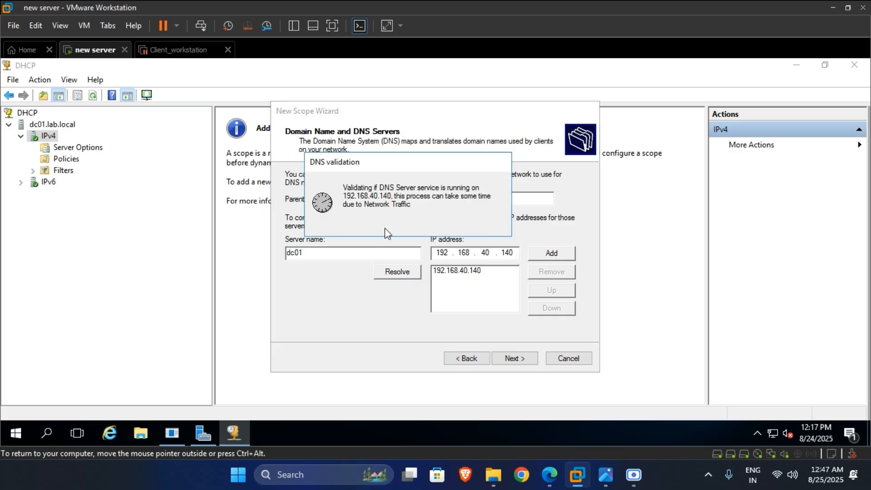
- Add adc01 as DNS server 192.168.40.141 and remove the duplicate 192.168.40.140 entry
left_click(287, 254)
type("a")
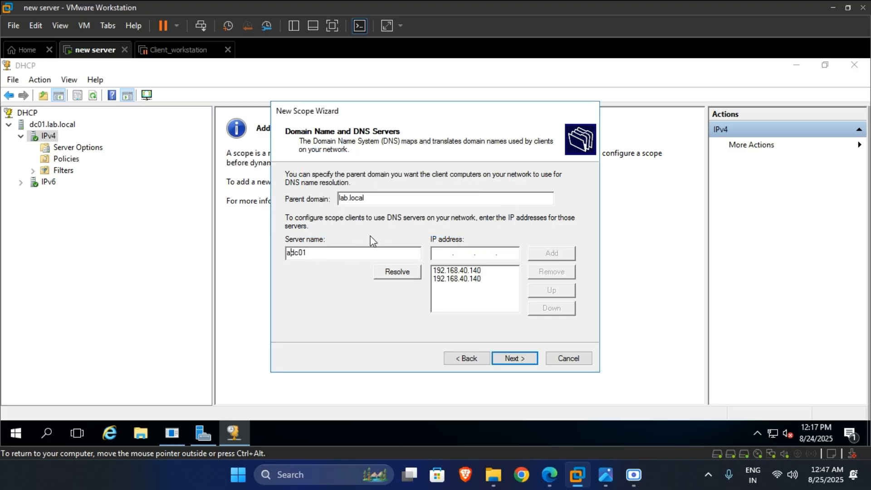
left_click(407, 276)
left_click(551, 255)
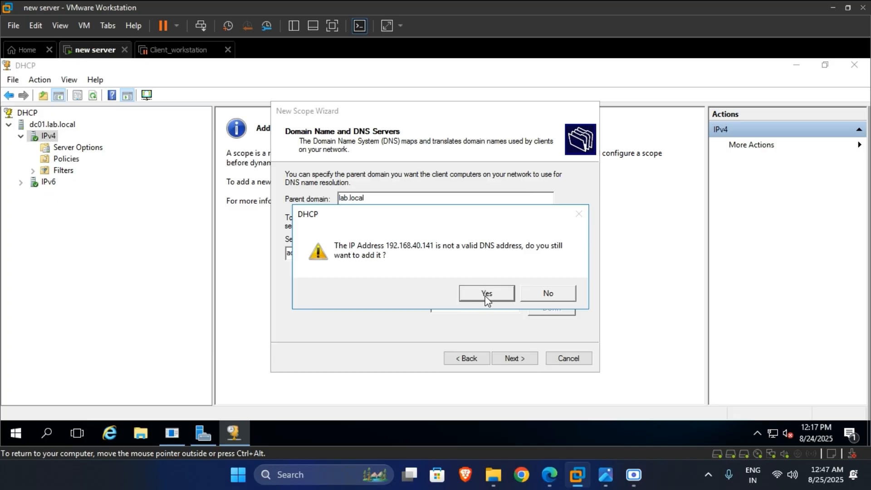
left_click(486, 294)
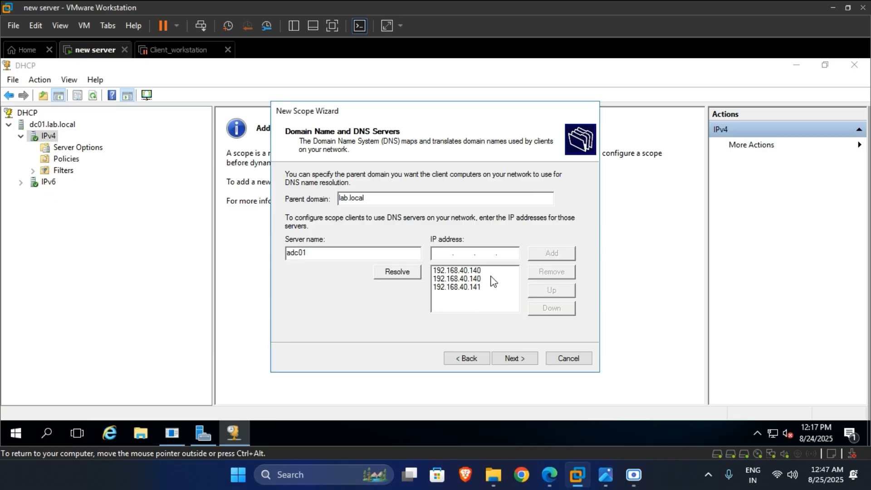
left_click(485, 279)
left_click(552, 273)
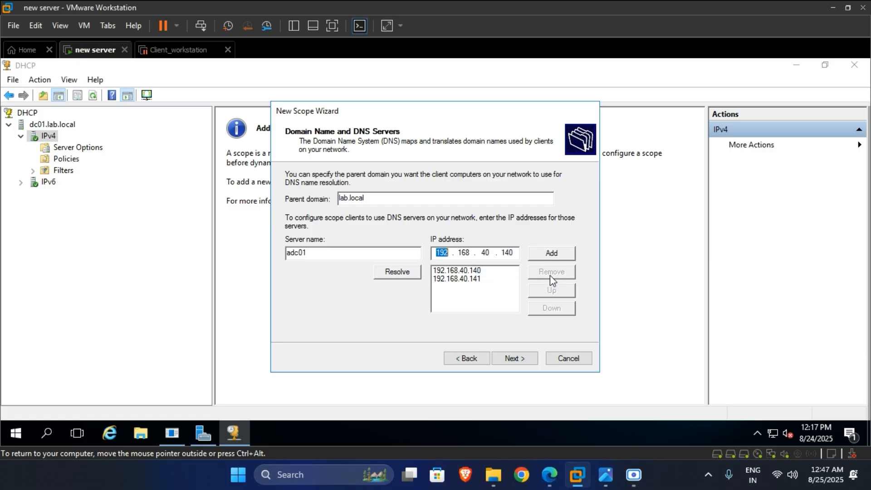
- Move past the WINS servers and activation pages and finish the New Scope wizard
left_click(522, 358)
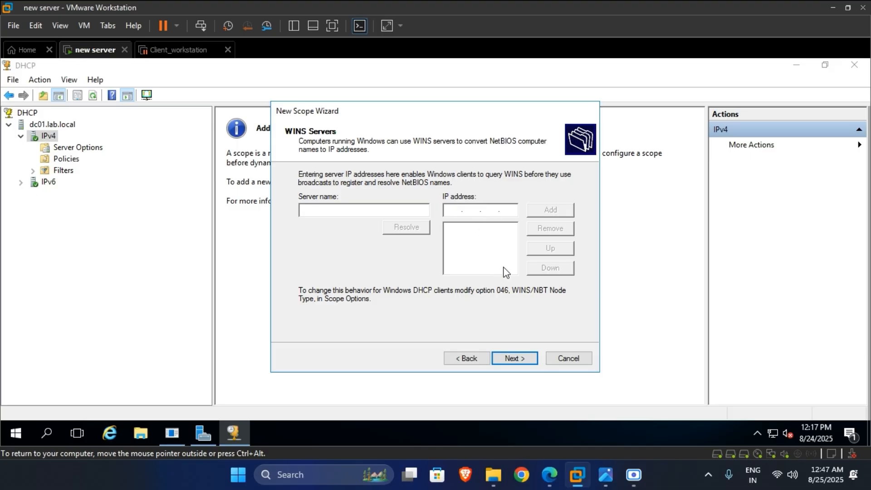
left_click(516, 359)
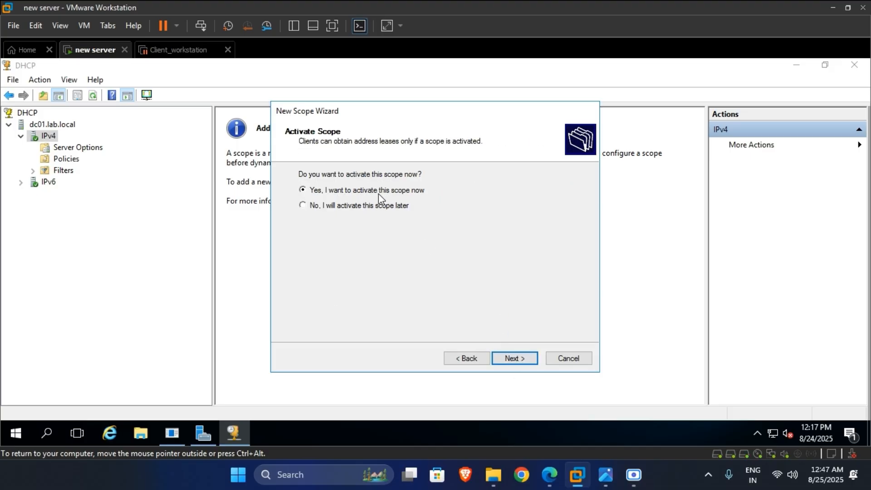
left_click(516, 359)
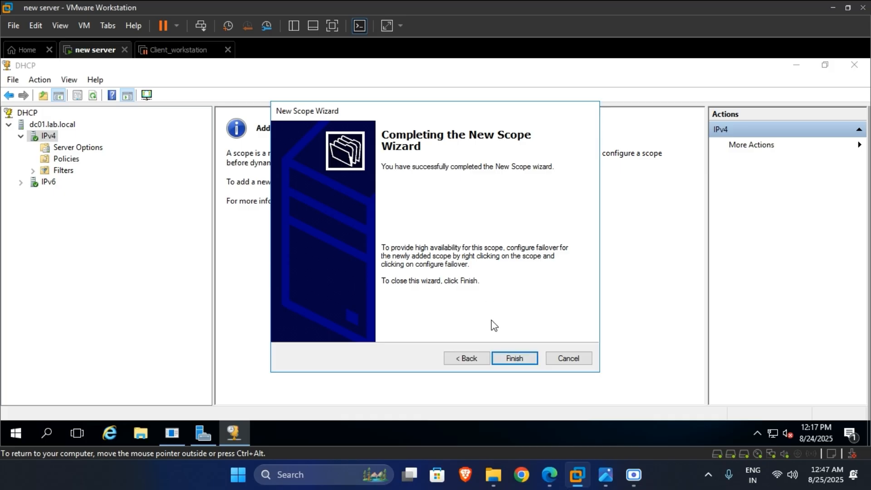
left_click(518, 359)
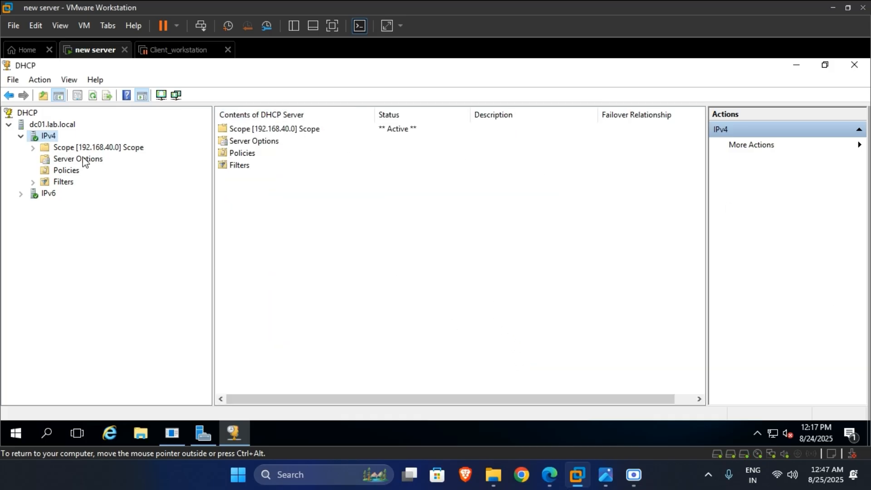
- Expand the 192.168.40.0 scope and view its Address Pool, Address Leases and Reservations
left_click(94, 148)
double_click(94, 148)
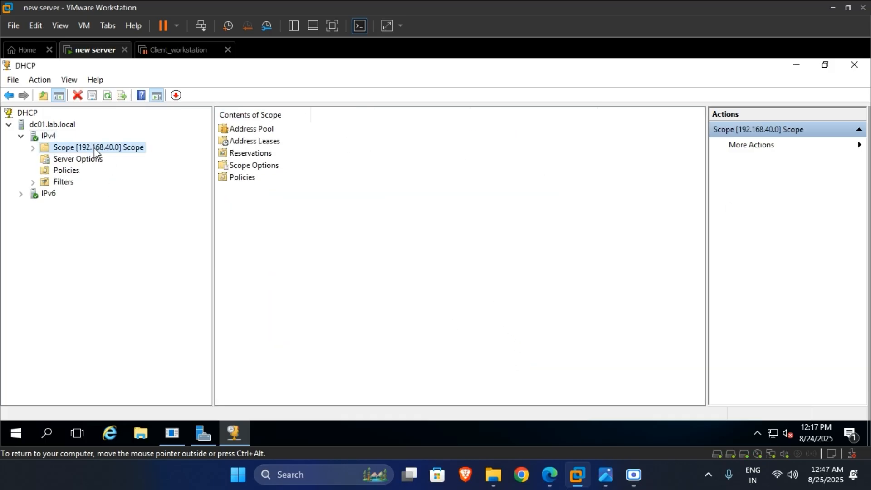
left_click(31, 149)
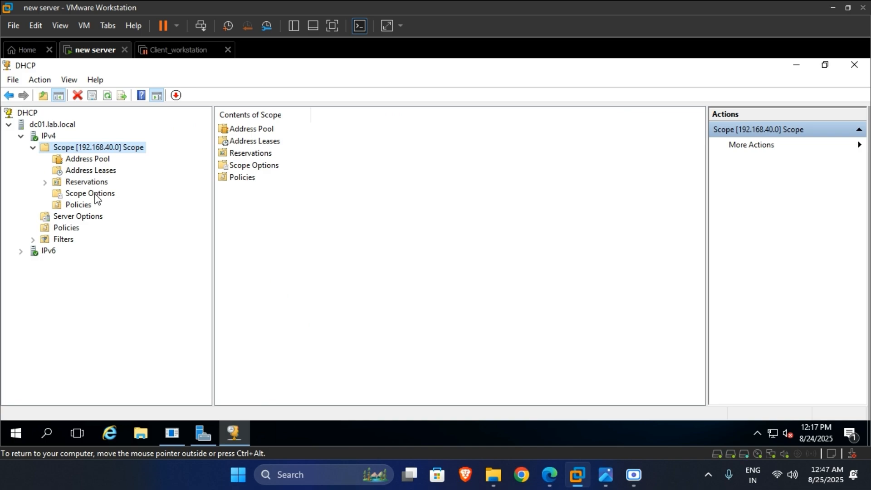
left_click(96, 162)
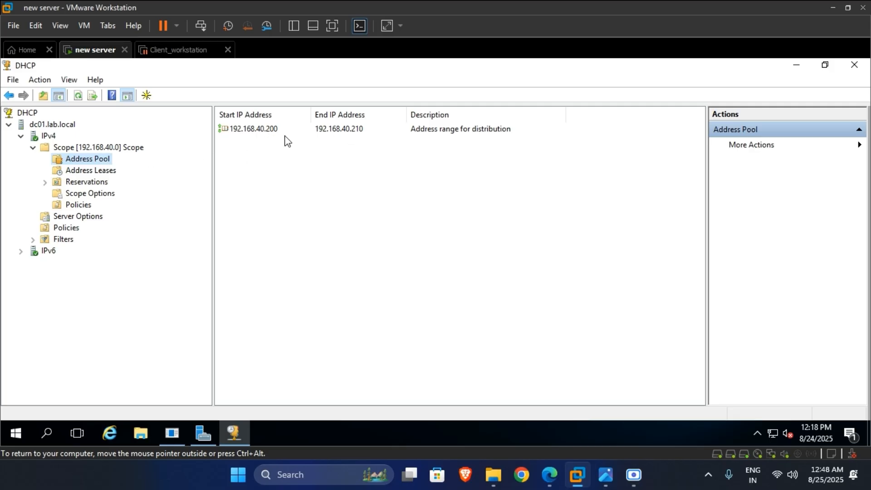
left_click(105, 173)
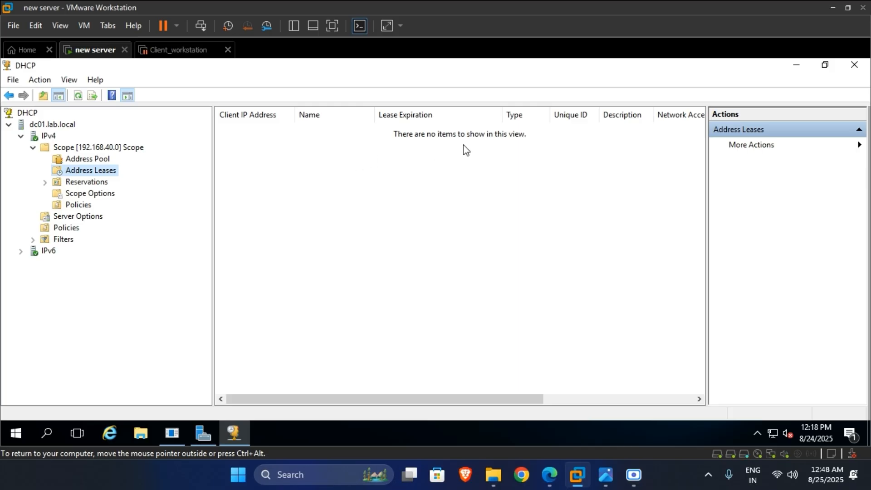
left_click(96, 183)
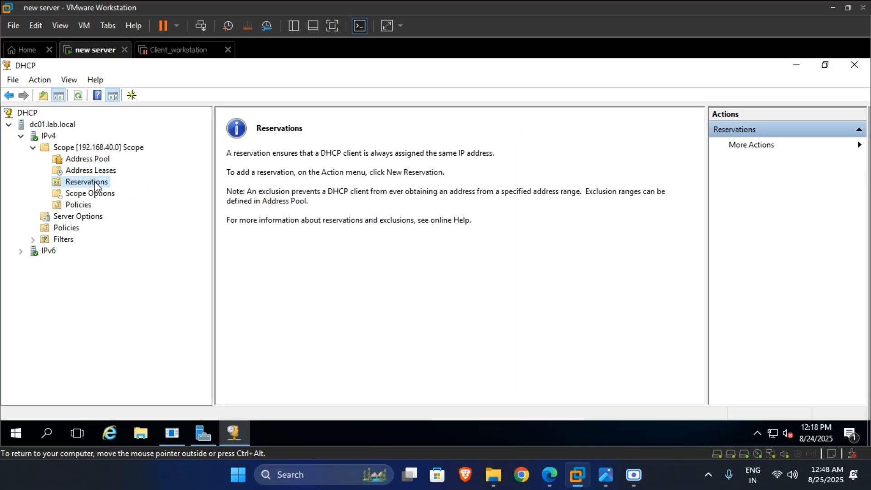
- Check the scope's options and policies, then refresh the scope
left_click(99, 194)
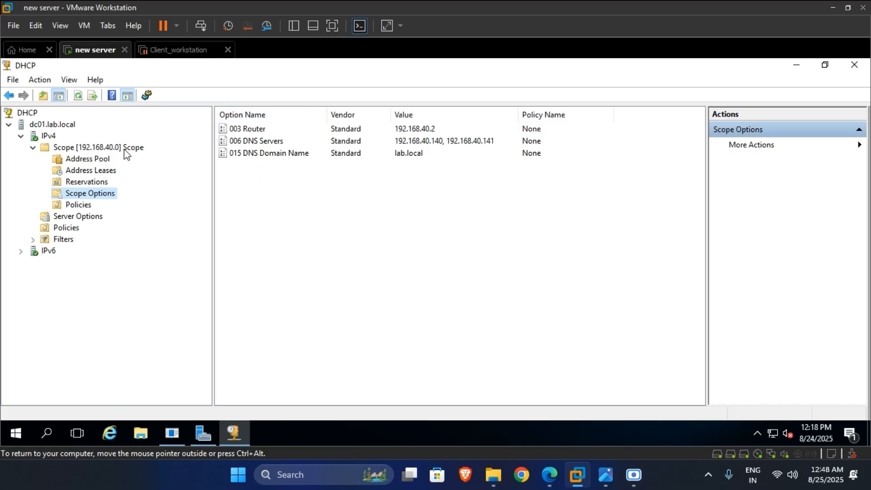
left_click(319, 143)
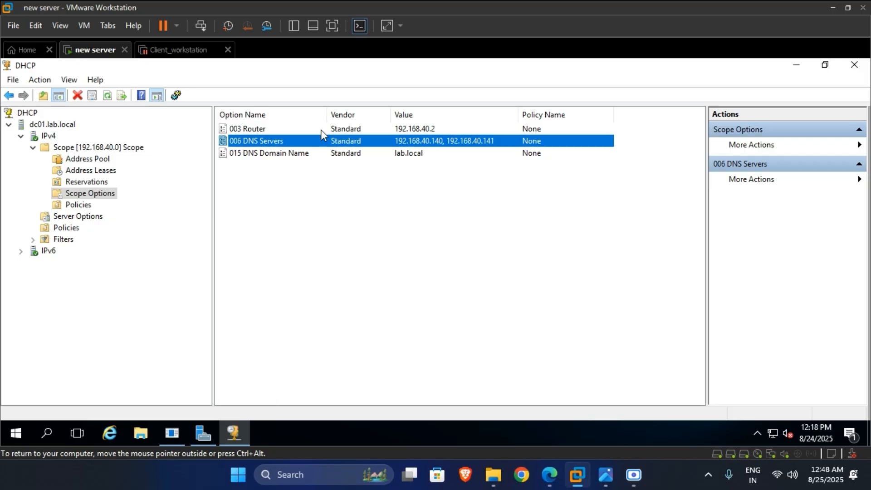
left_click(84, 206)
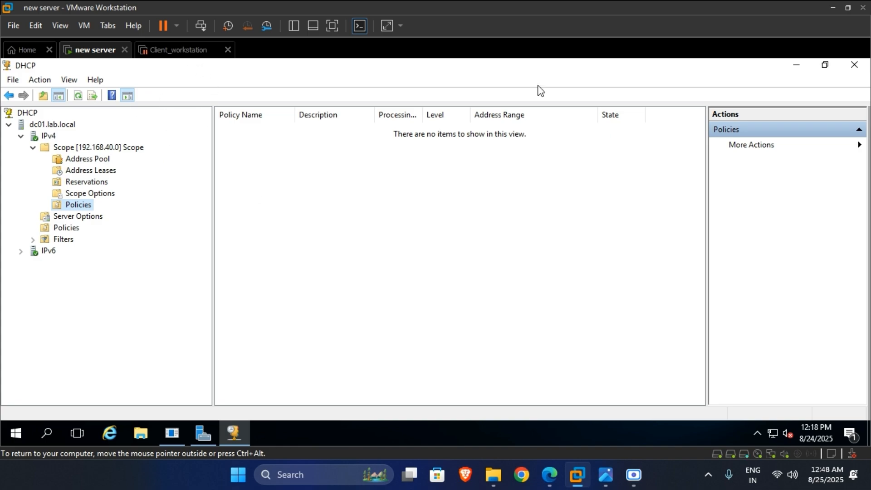
right_click(54, 147)
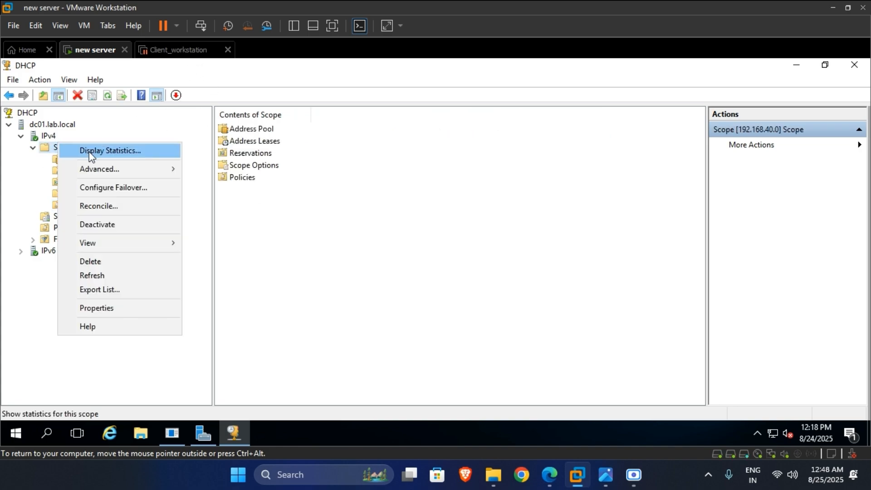
left_click(127, 279)
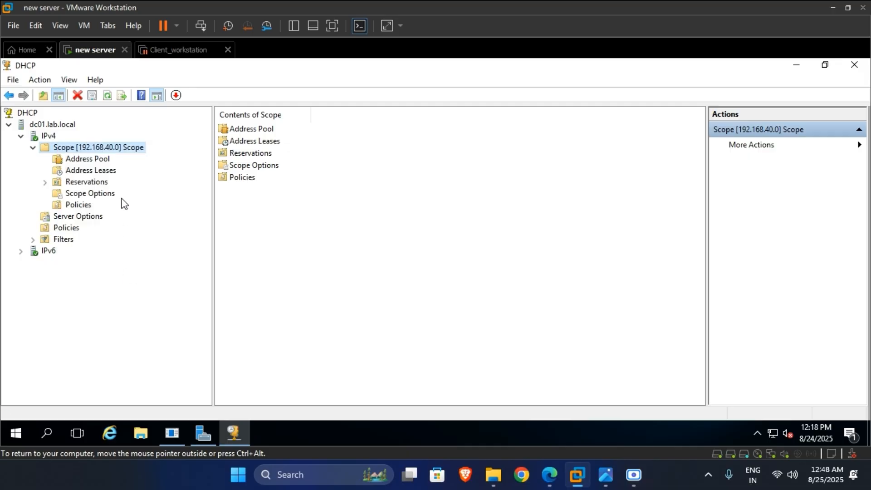
- Resume the Client_workstation VM and sign in with the account password
left_click(186, 53)
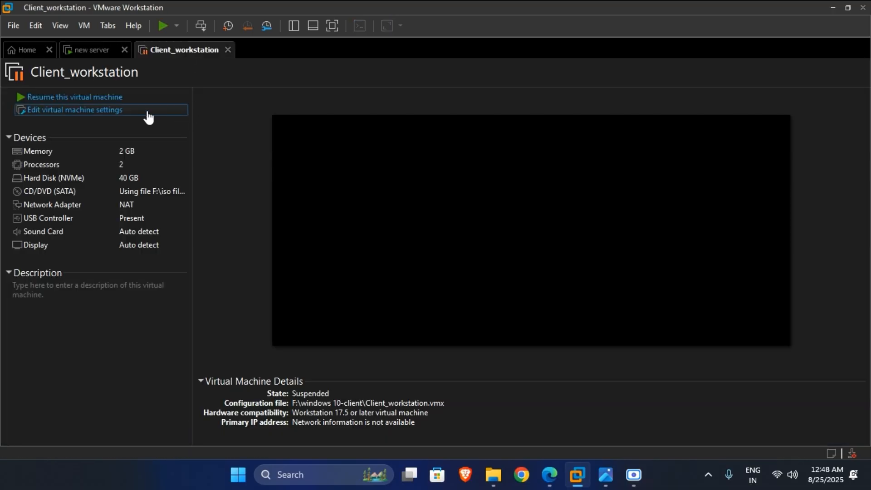
left_click(105, 98)
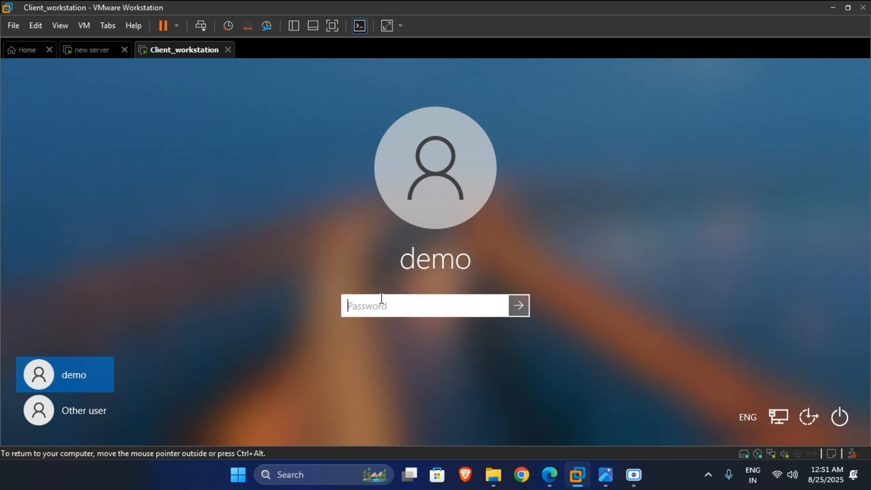
type("demo••••")
key("Return")
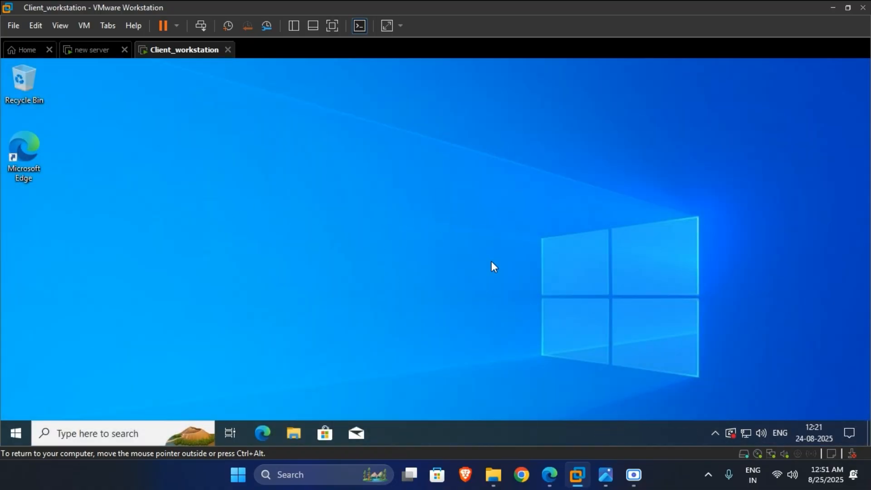
- Run ipconfig on the client, showing IPv4 address 192.168.40.145 and gateway 192.168.40.2
left_click(108, 433)
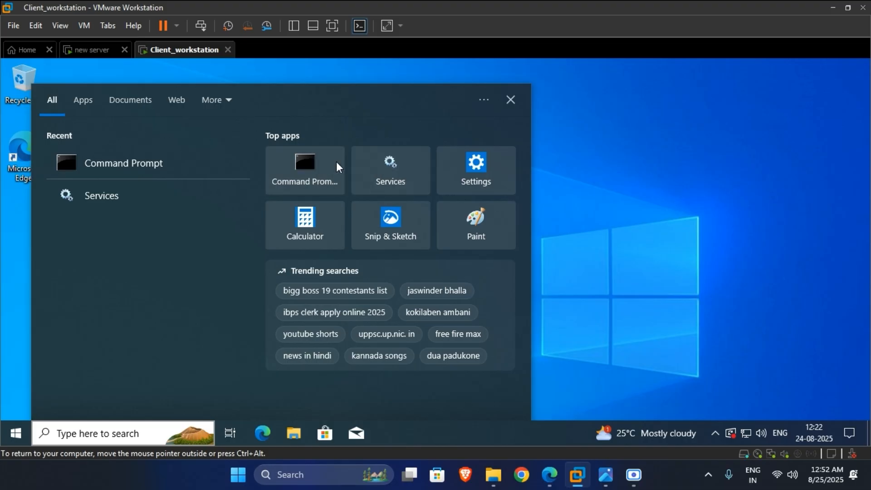
left_click(303, 166)
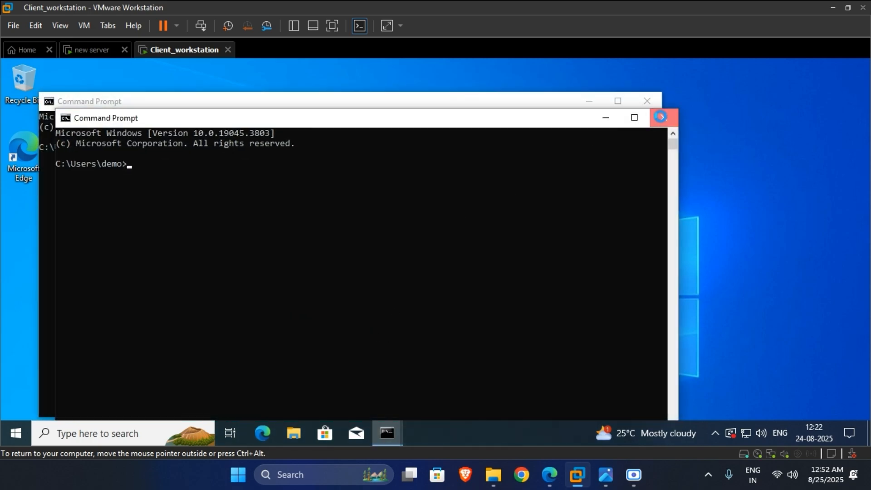
left_click(664, 118)
left_click_drag(335, 108, 403, 107)
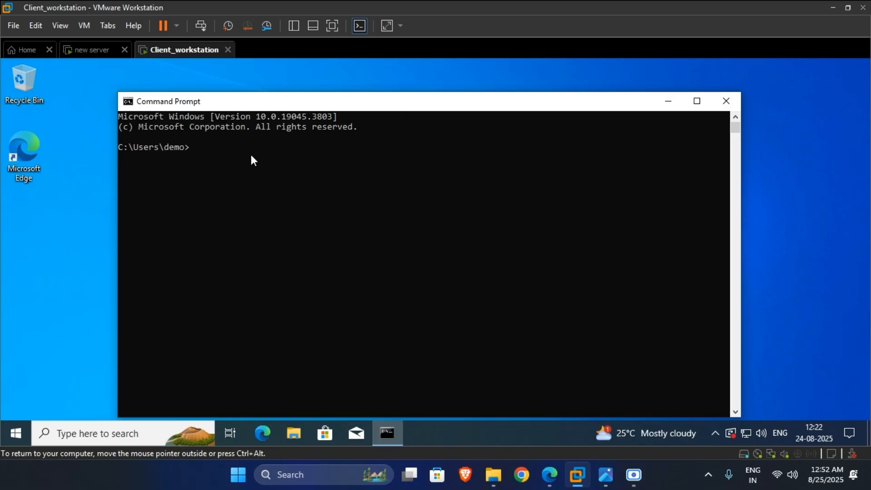
type("ipconfig")
key("Return")
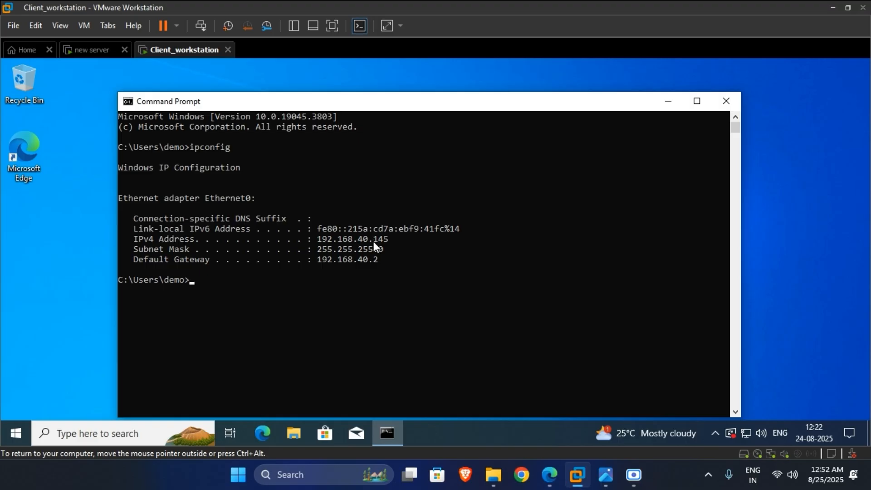
left_click_drag(374, 241, 385, 238)
- Check the server's DHCP address pool, then enter ncpa.cpl at the client's Command Prompt
left_click(86, 50)
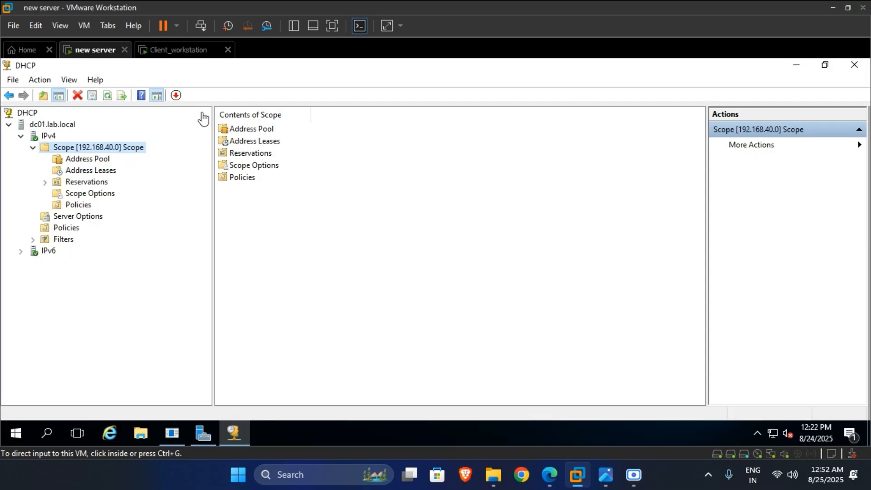
left_click(97, 160)
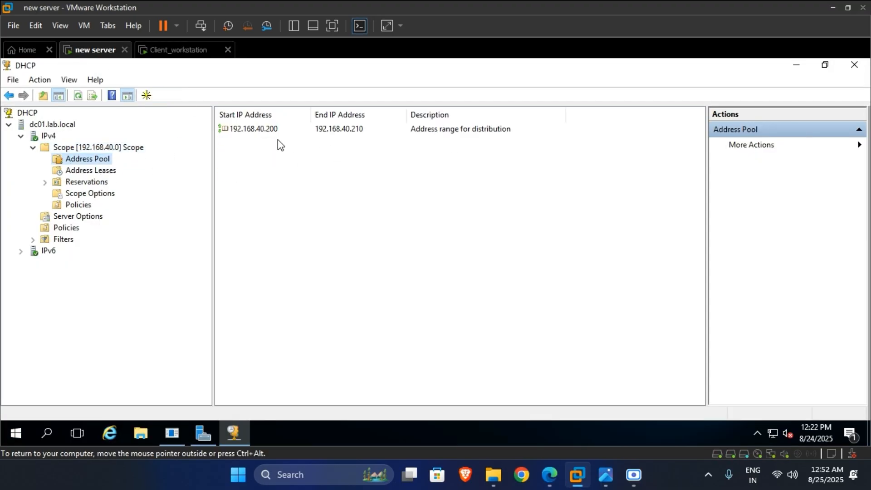
left_click(160, 50)
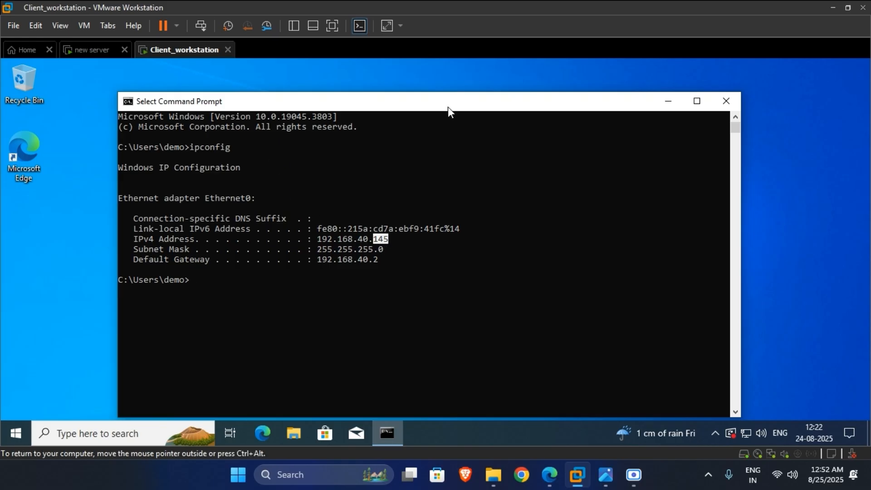
left_click_drag(448, 108, 420, 96)
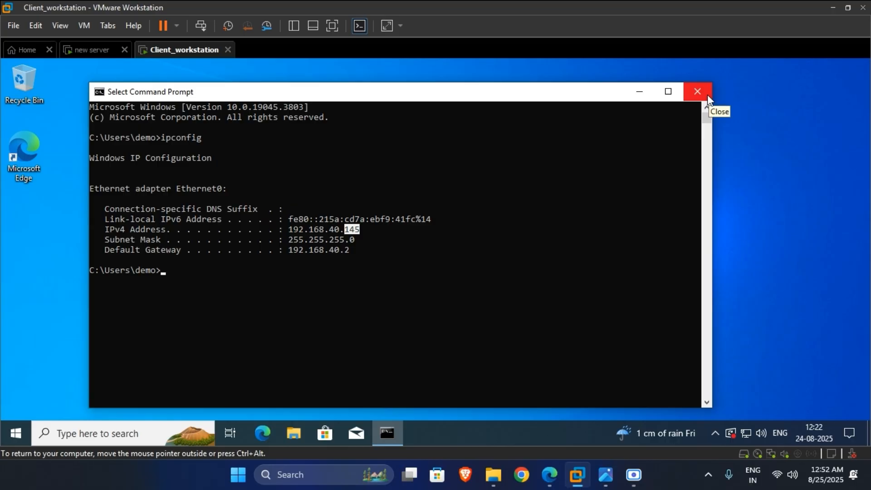
left_click(226, 301)
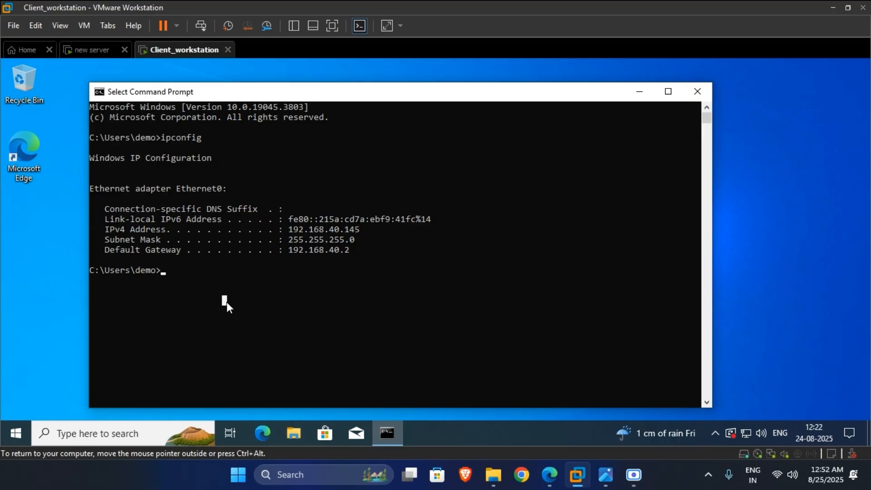
type("ncpa.")
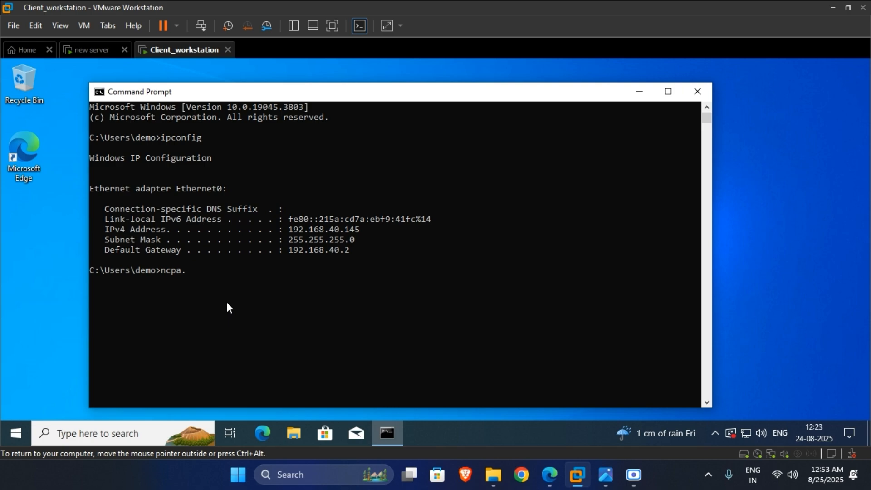
type("cpl")
- On the server, open the CLIENT-DC01 account under Computers in Active Directory Users and Computers
left_click(91, 50)
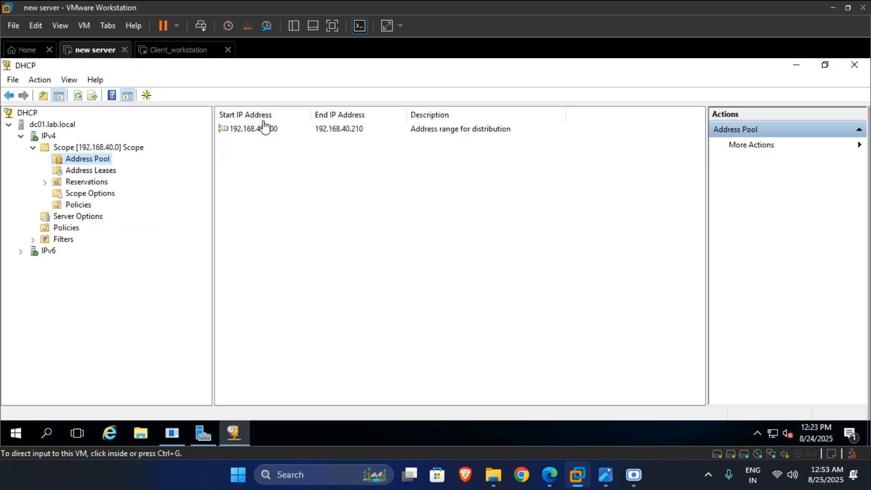
left_click(798, 65)
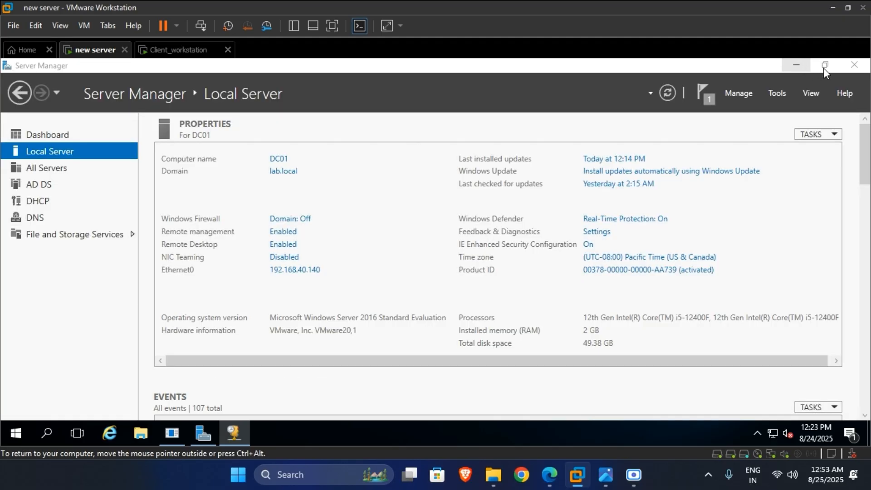
left_click(781, 91)
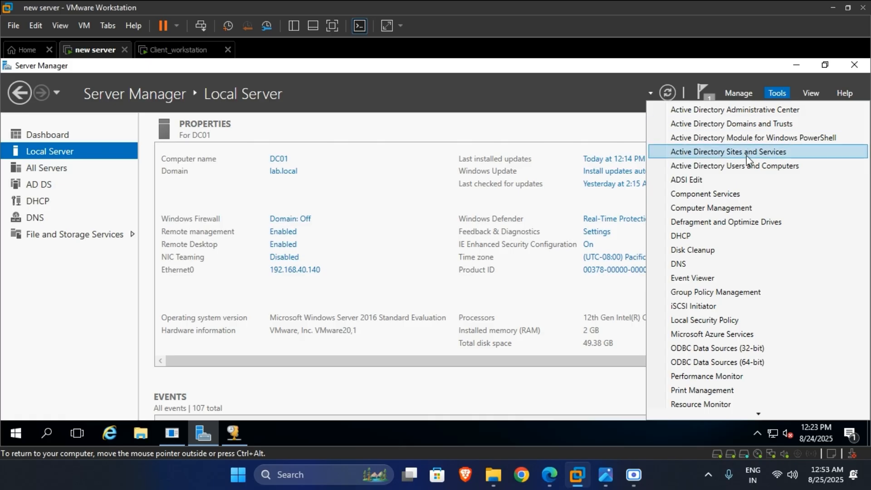
left_click(741, 168)
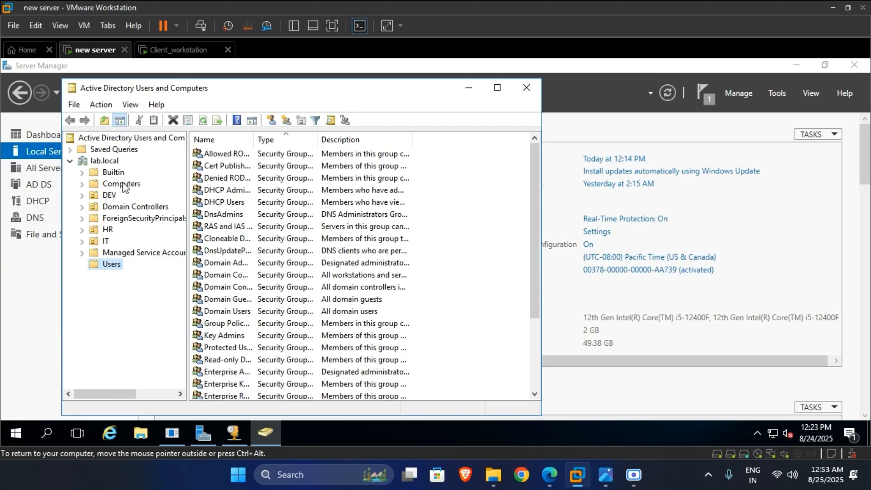
left_click(123, 185)
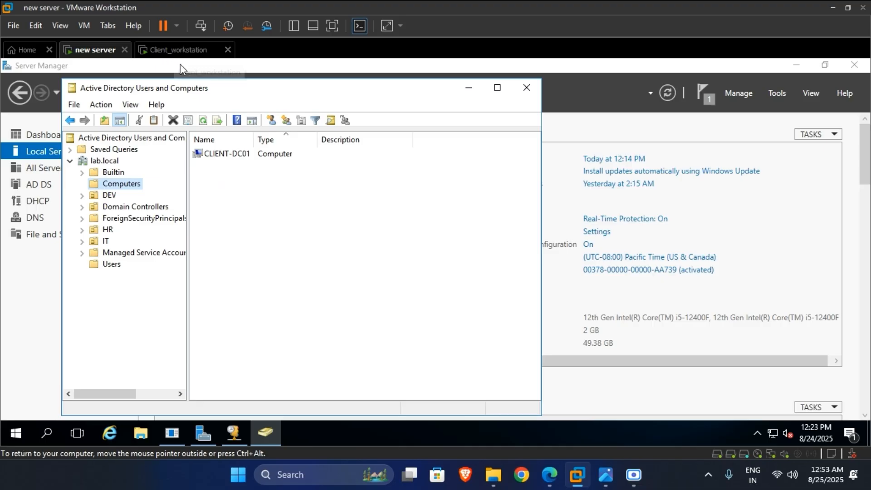
left_click(234, 155)
- Close the CLIENT-DC01 properties, minimize Active Directory Users and Computers, and return to the client VM
left_click(174, 50)
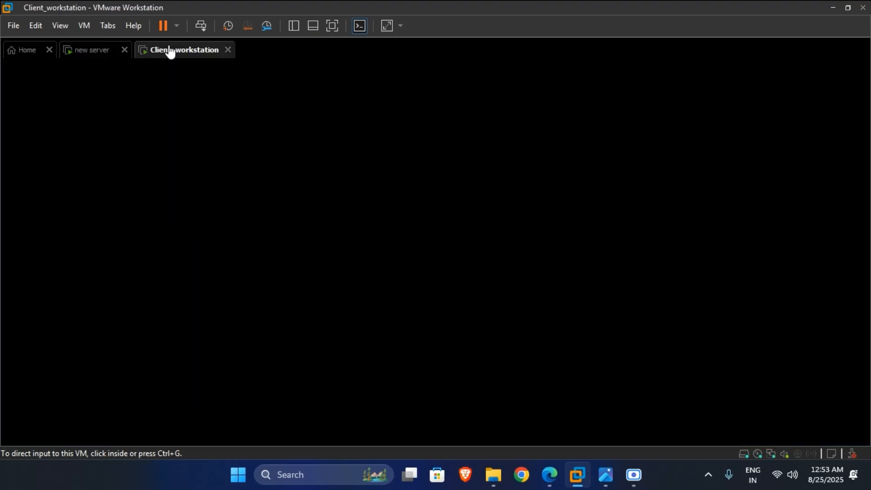
left_click(93, 49)
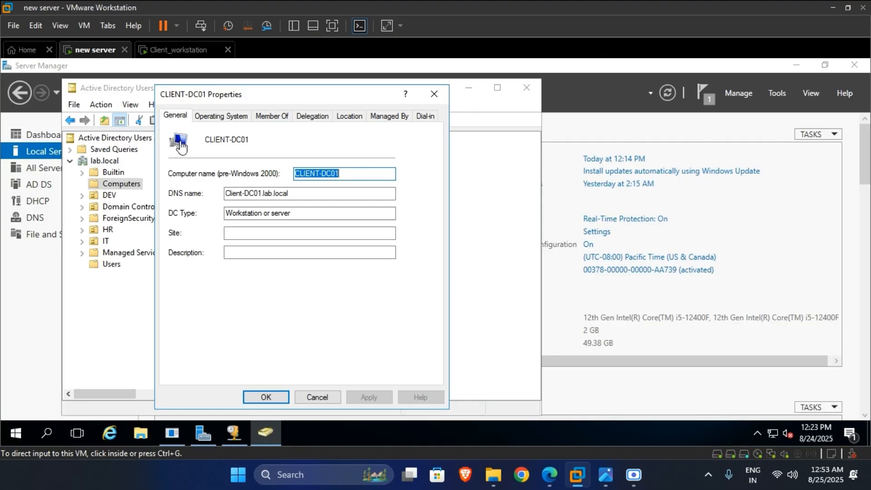
left_click(435, 94)
left_click(469, 87)
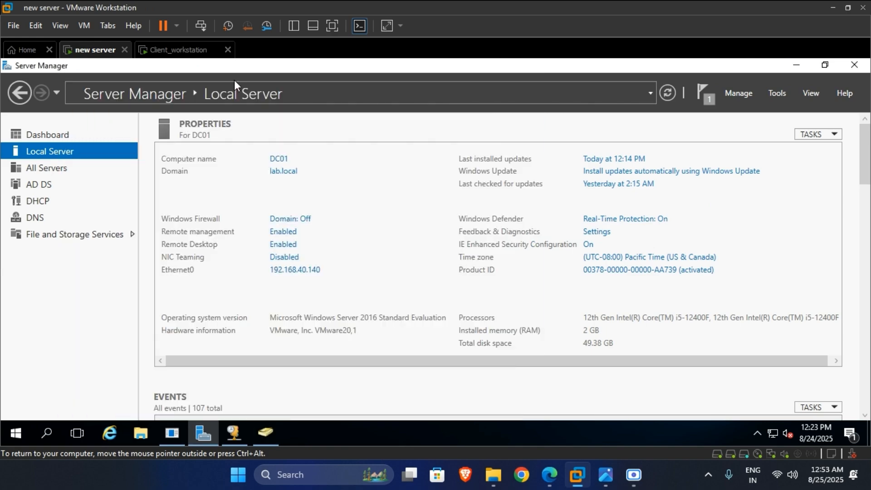
left_click(162, 50)
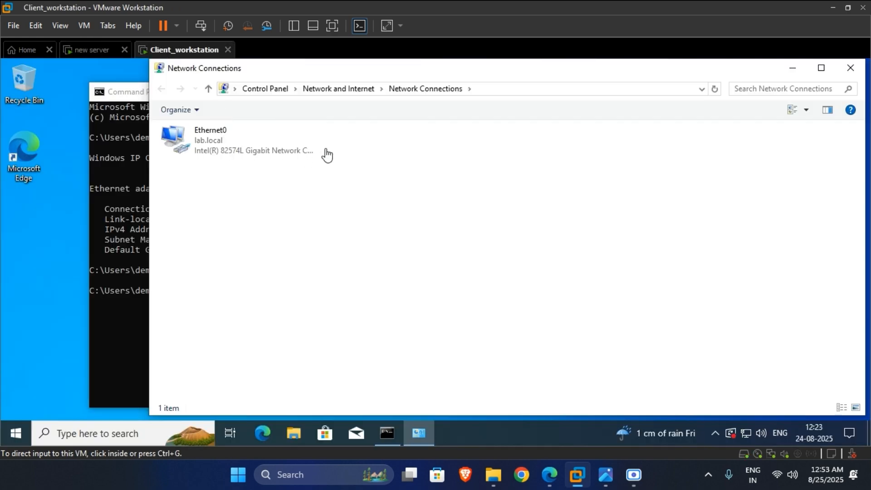
- Open Ethernet0 Properties and highlight the client's IPv4 address 192.168.40.145 in the ipconfig output
left_click(262, 139)
left_click(194, 136)
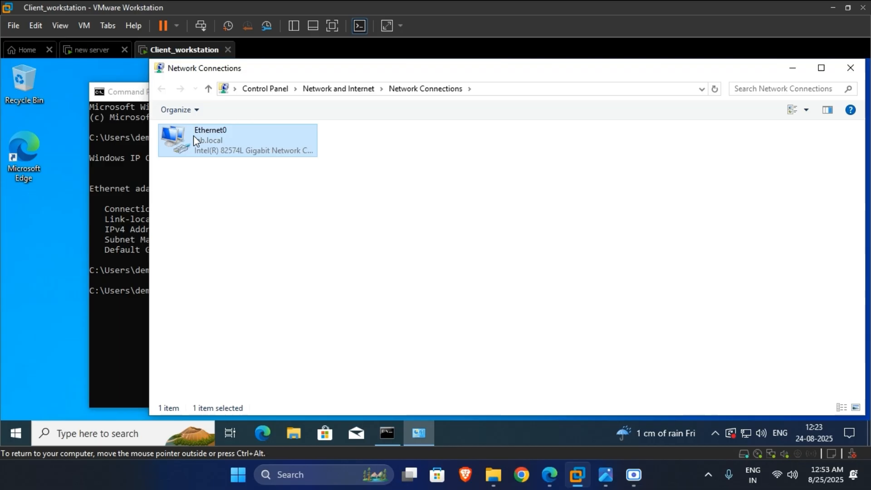
right_click(256, 138)
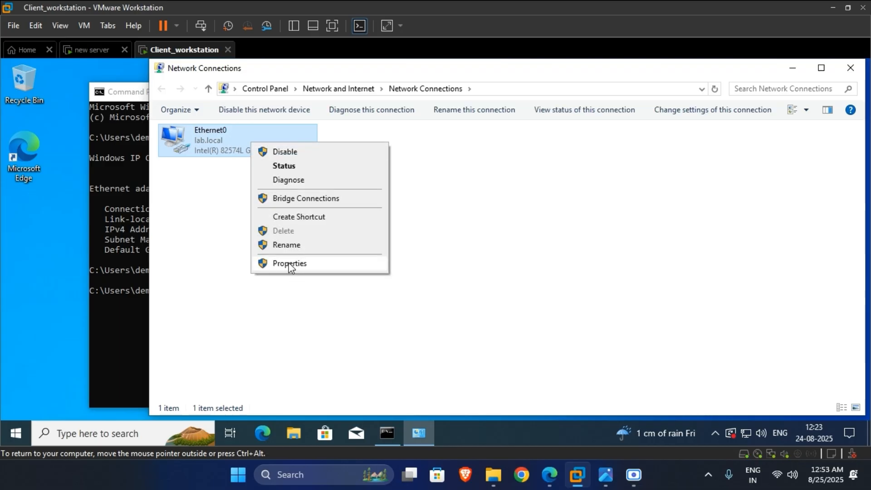
left_click(289, 263)
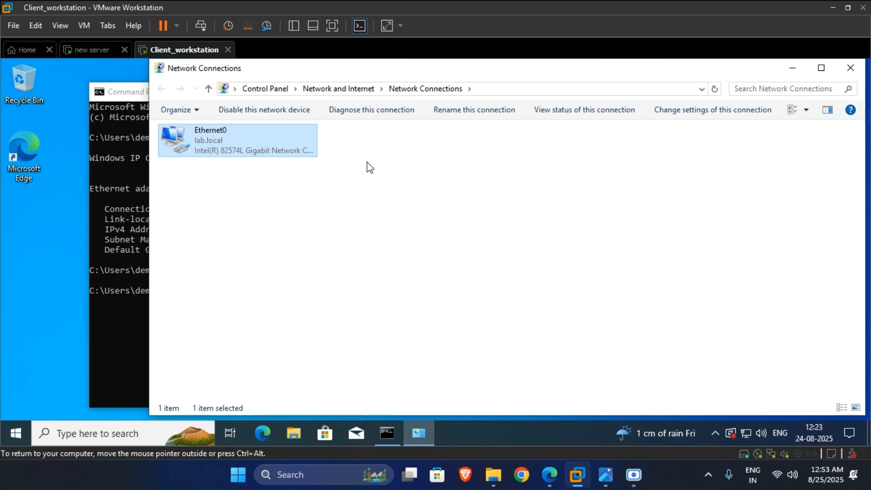
left_click(99, 204)
left_click(293, 233)
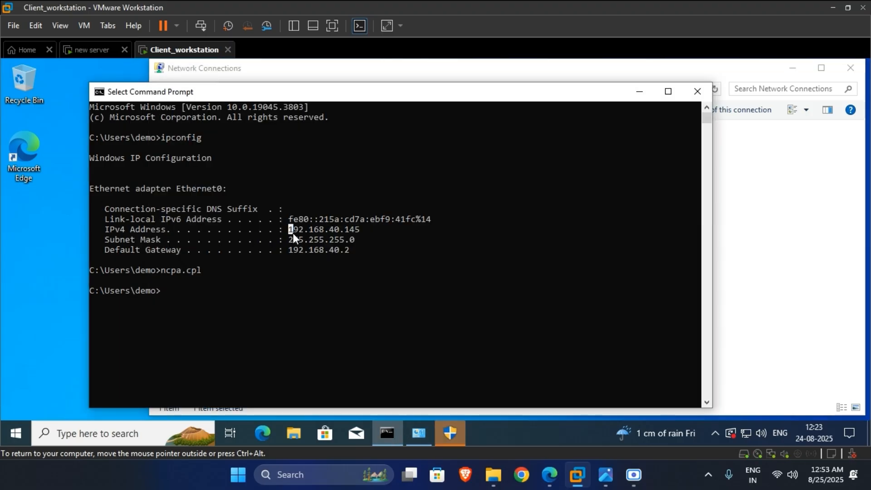
left_click_drag(293, 232, 358, 232)
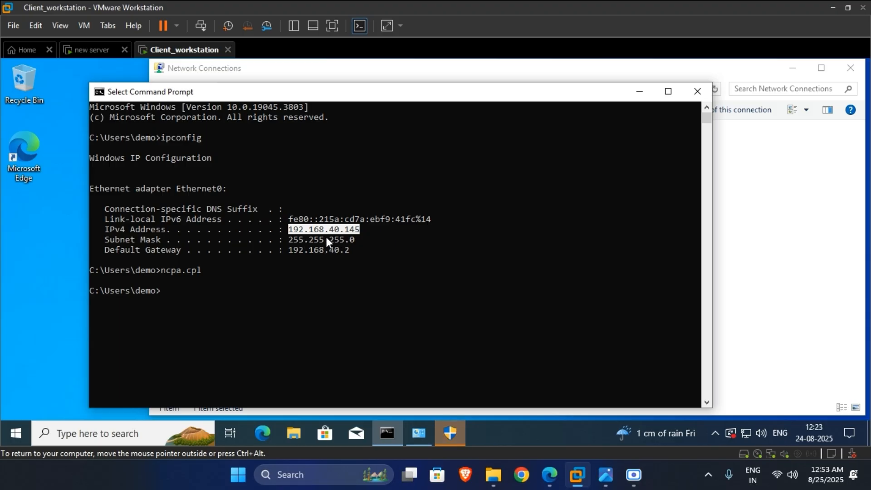
- Approve the Network Connections elevation prompt with administrator credentials
left_click(452, 434)
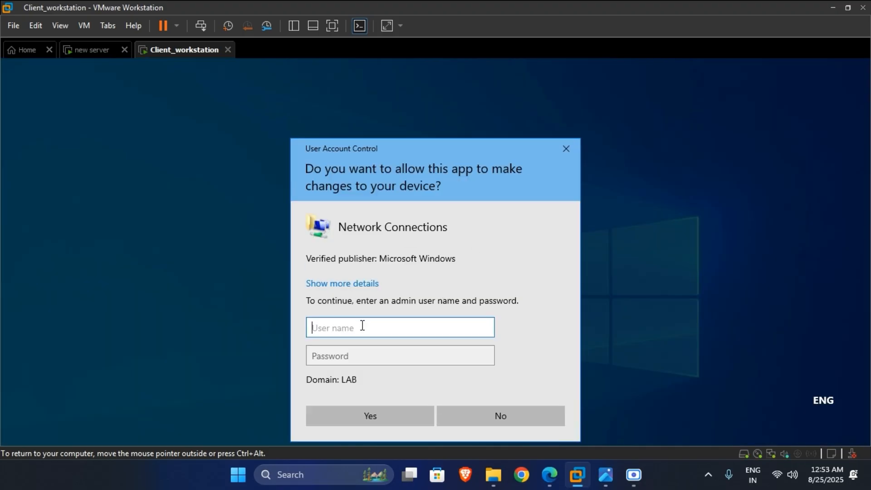
type("Administrator")
left_click(384, 364)
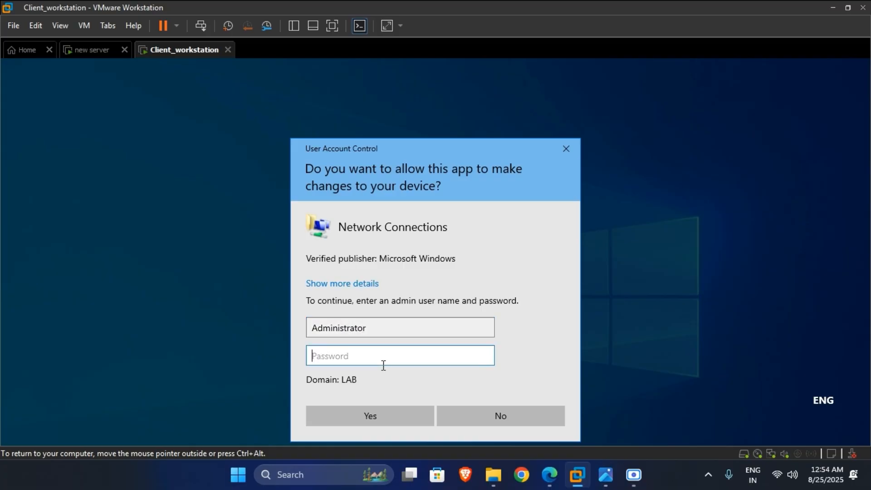
type("••")
left_click(389, 408)
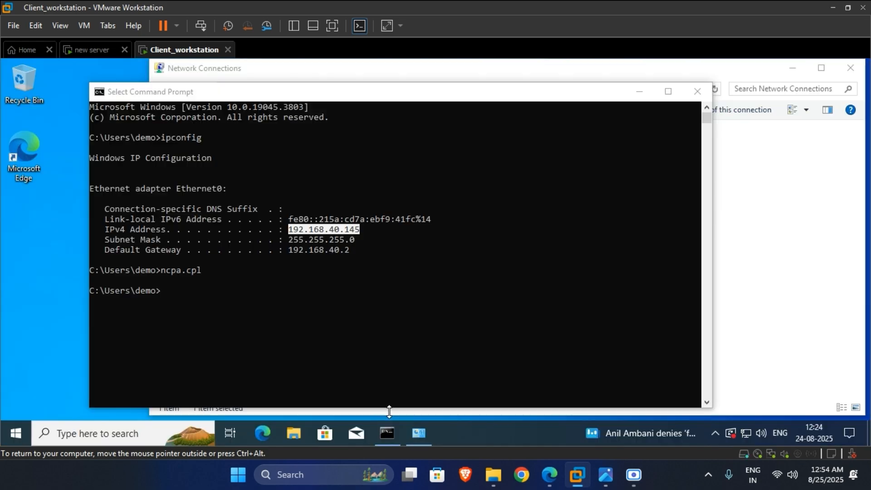
- Set Ethernet0's IPv4 to obtain the IP address and DNS servers automatically, then close its properties
left_click(753, 213)
double_click(257, 130)
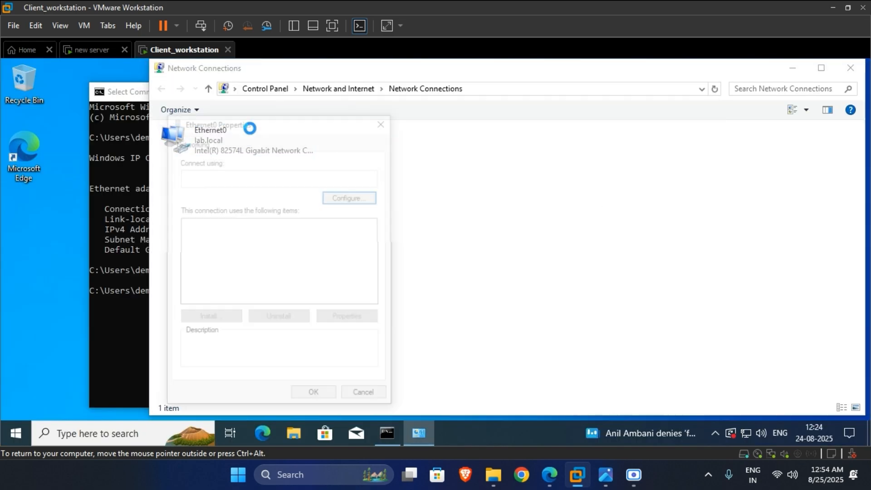
left_click_drag(257, 130, 343, 115)
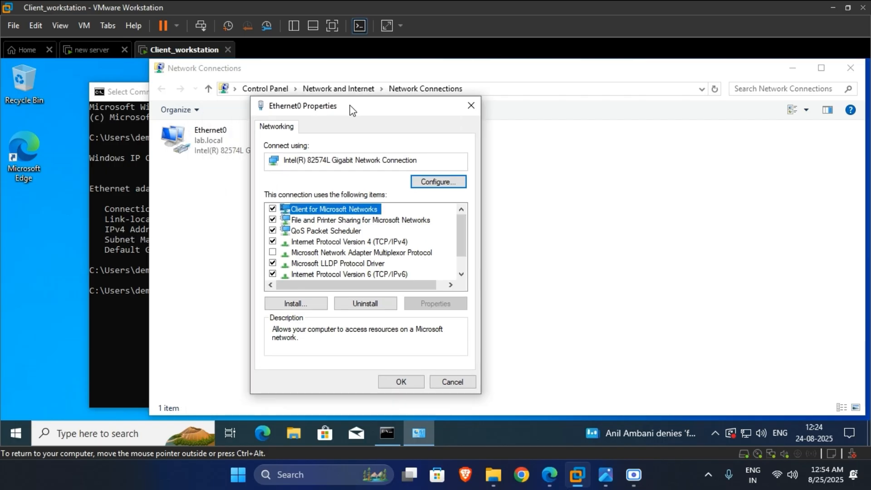
left_click(369, 243)
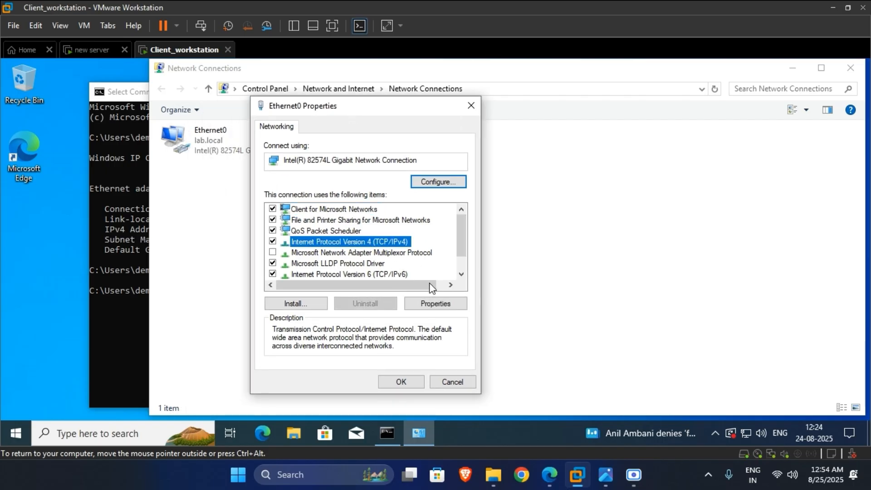
left_click(438, 304)
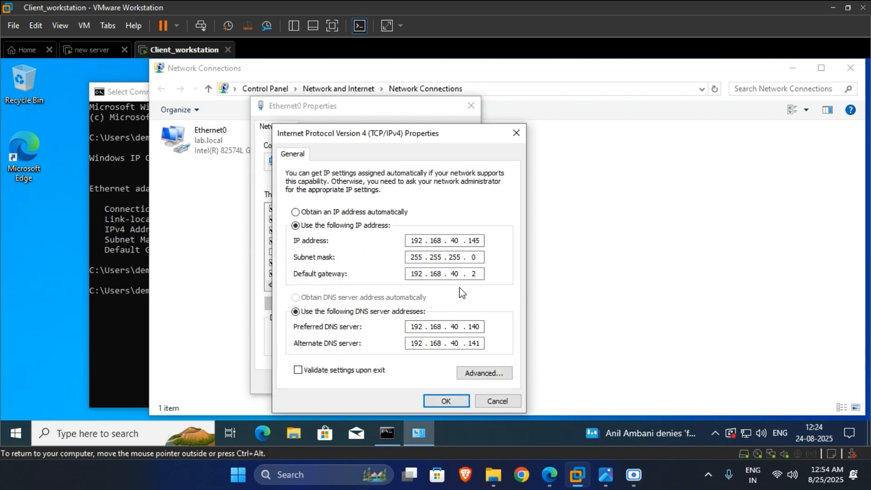
left_click(350, 213)
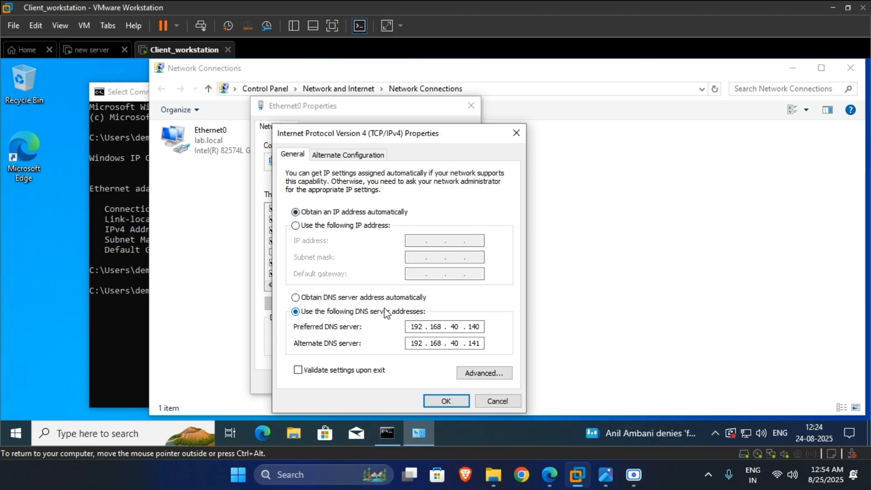
left_click(365, 299)
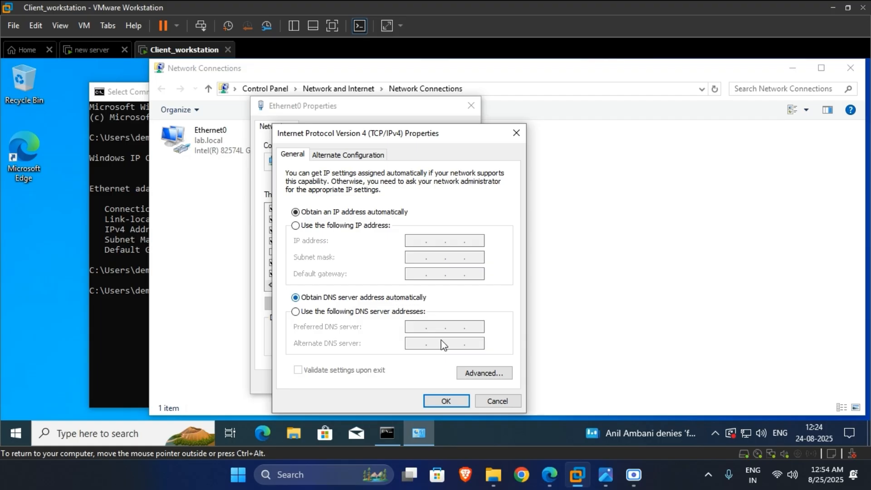
left_click(447, 401)
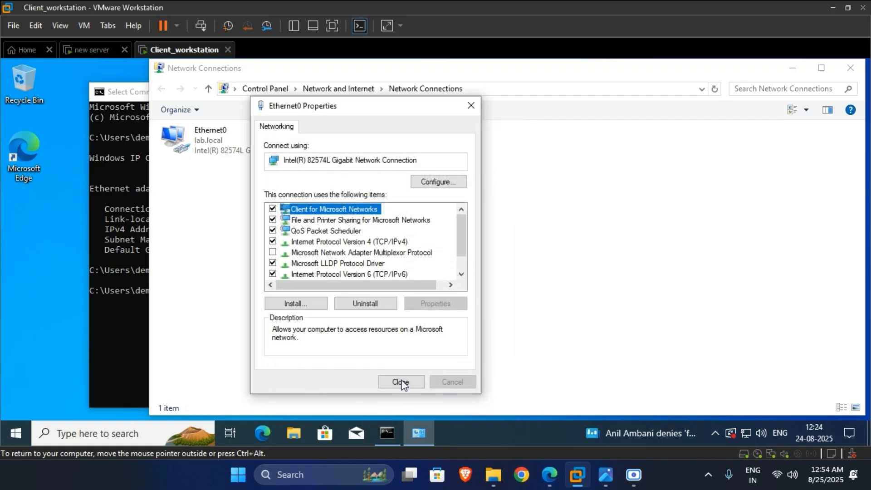
left_click(399, 382)
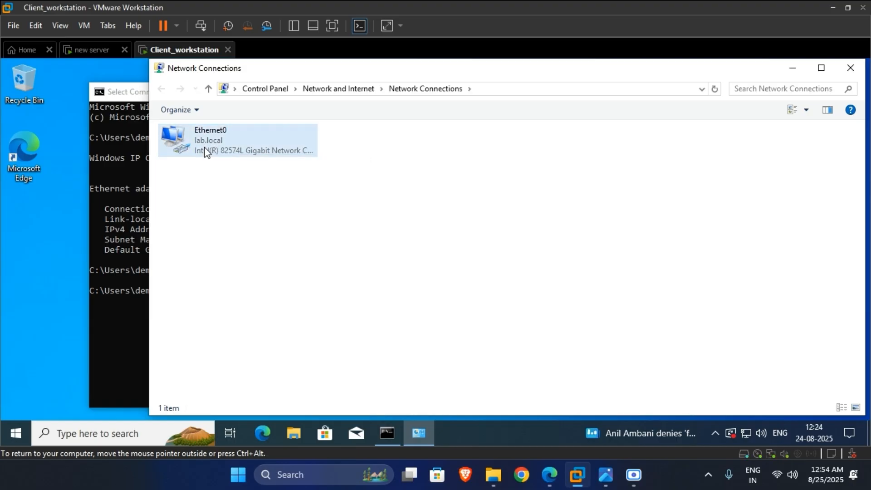
left_click(217, 174)
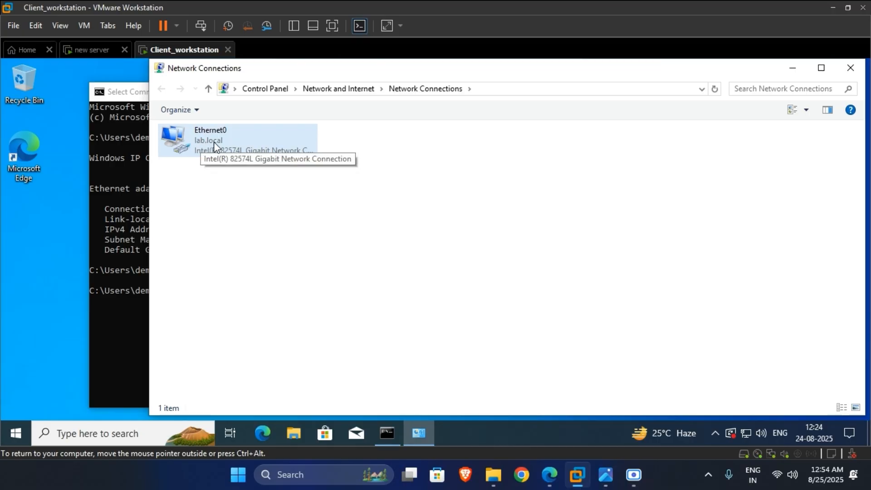
left_click(37, 25)
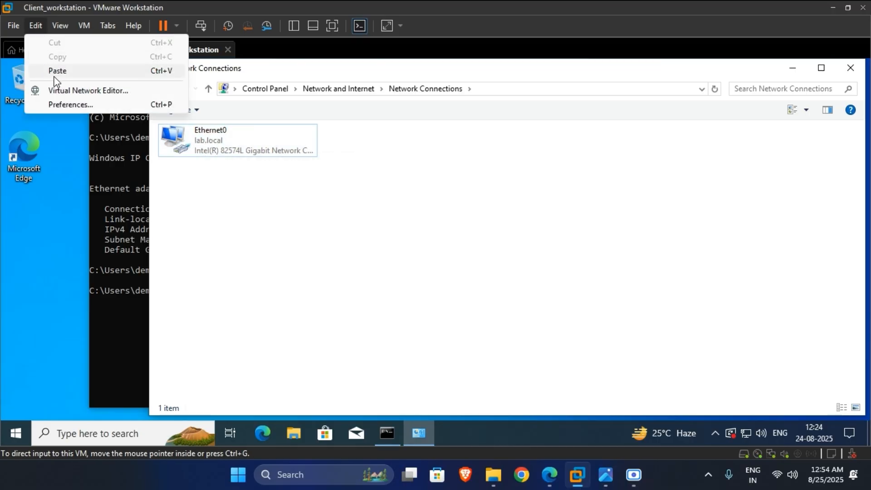
- Inspect the VMnet8 NAT and VMnet1 host-only settings in the Virtual Network Editor
left_click(132, 93)
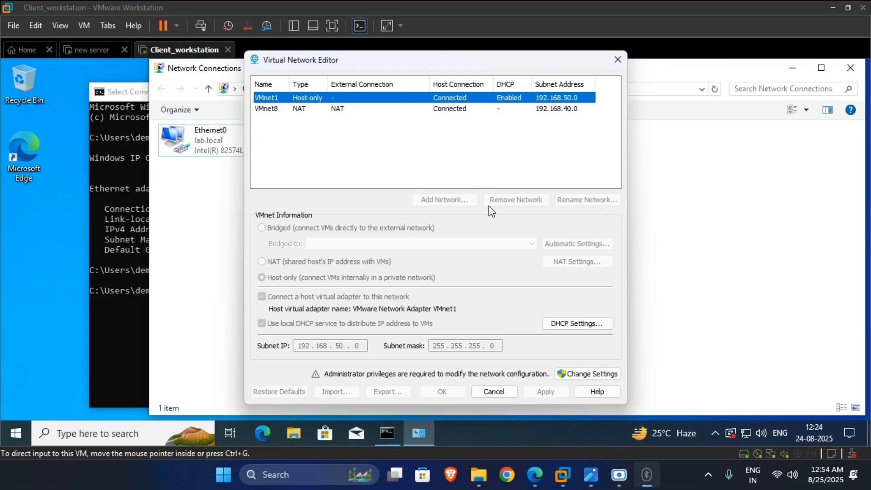
left_click(288, 111)
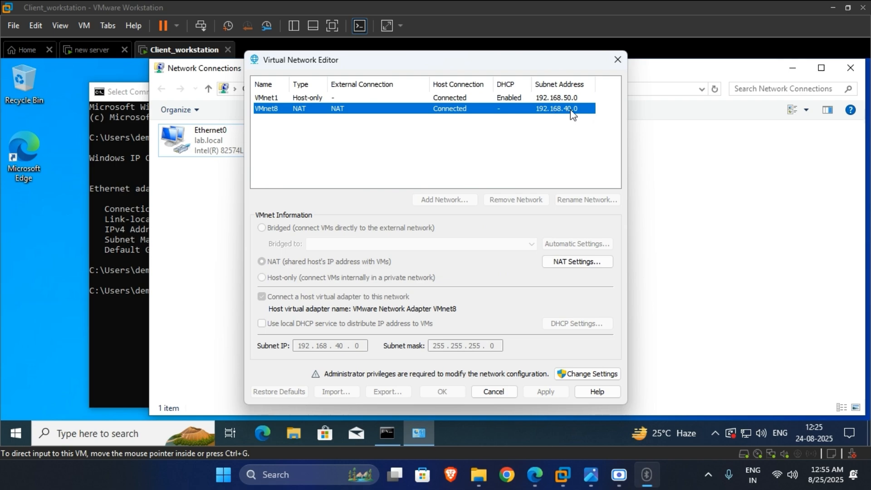
left_click(565, 97)
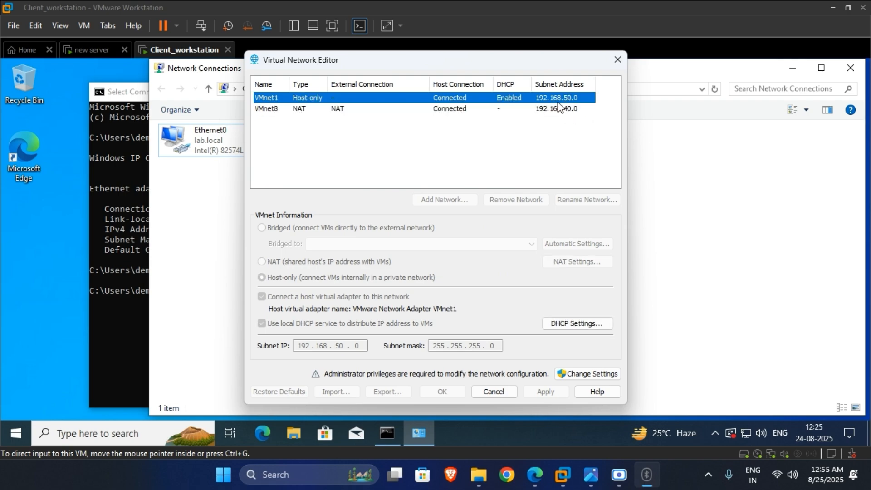
left_click(140, 208)
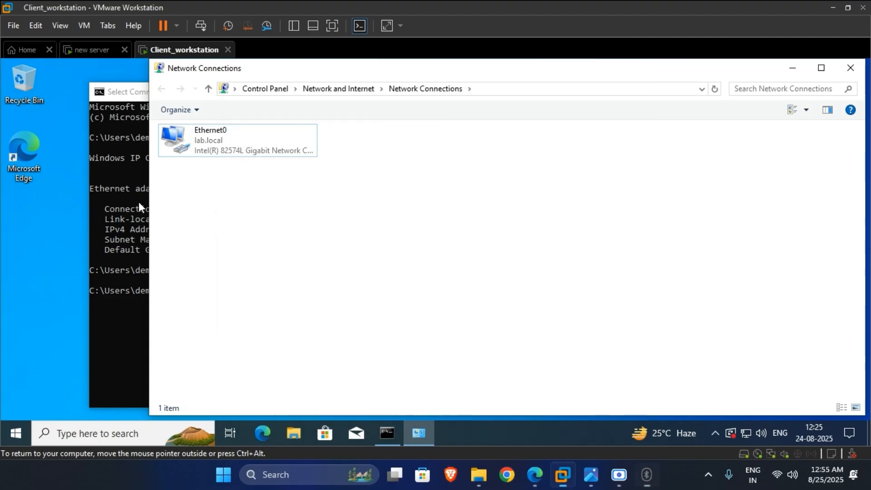
left_click(138, 207)
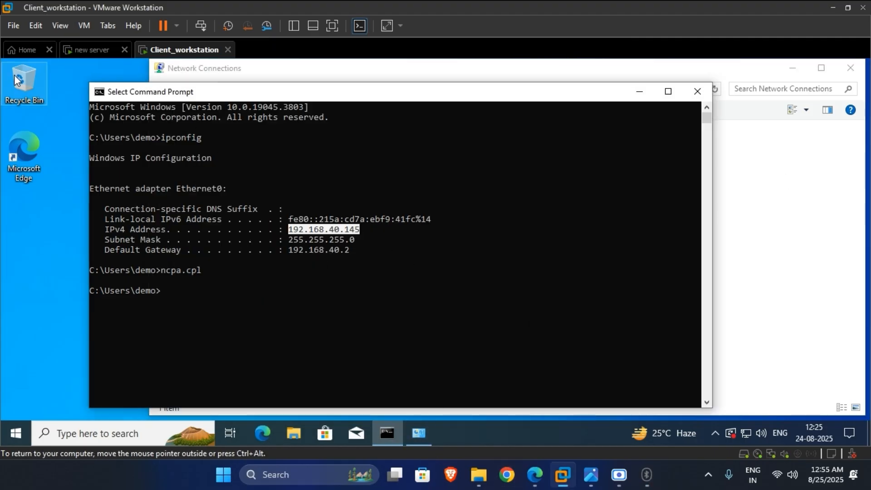
left_click(744, 153)
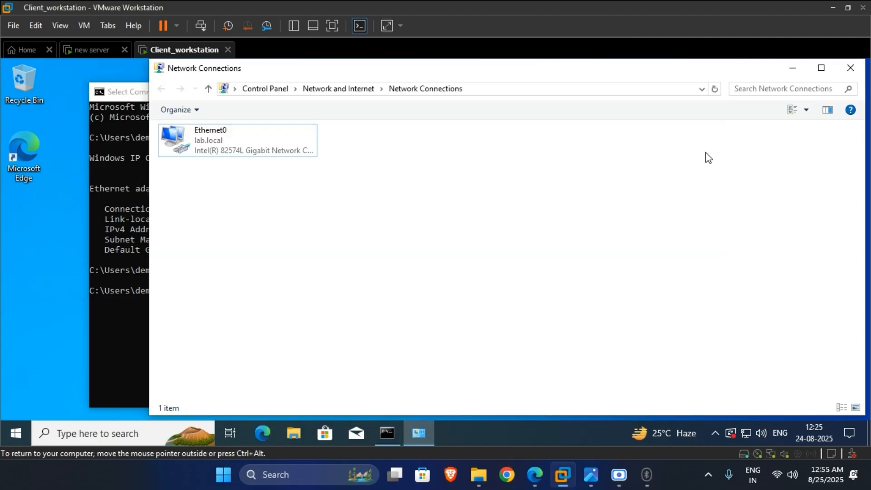
- Reopen Edit > Virtual Network Editor with administrator rights via Change Settings
left_click(37, 26)
left_click(73, 91)
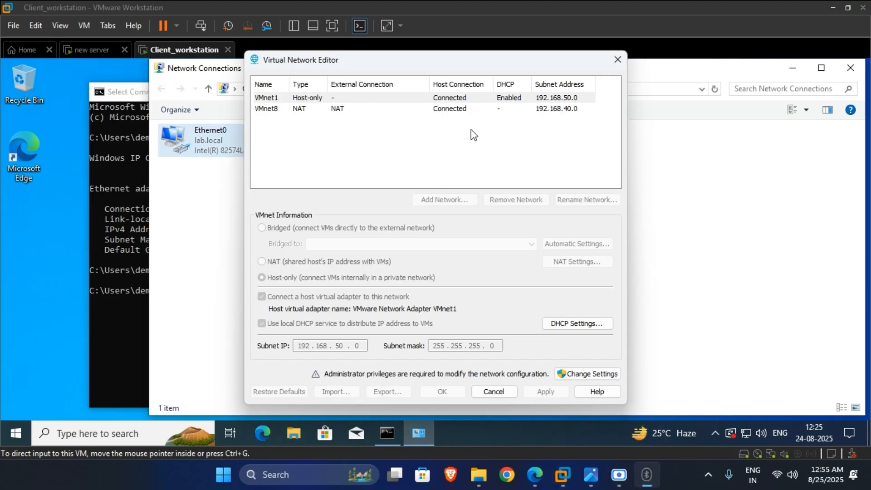
left_click(557, 109)
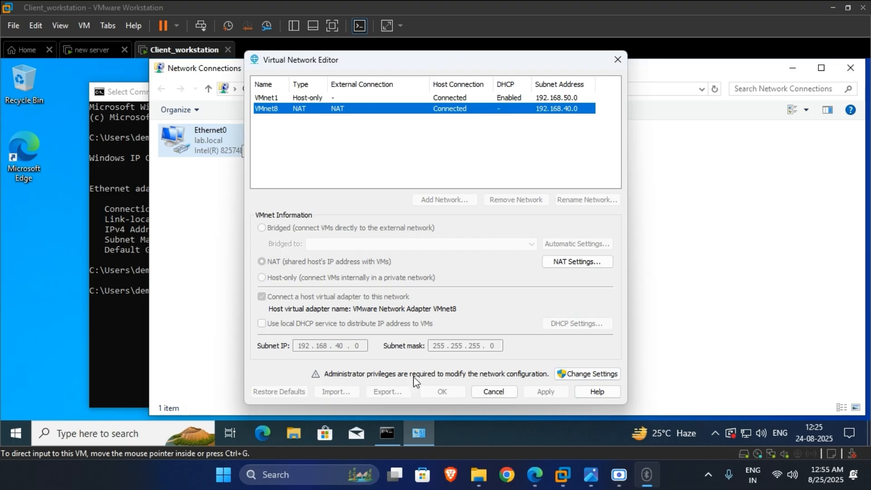
left_click(609, 376)
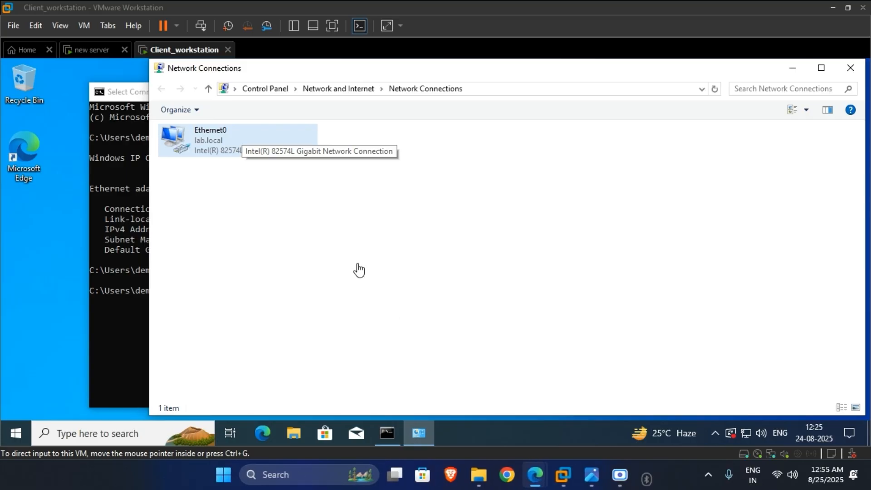
left_click(647, 479)
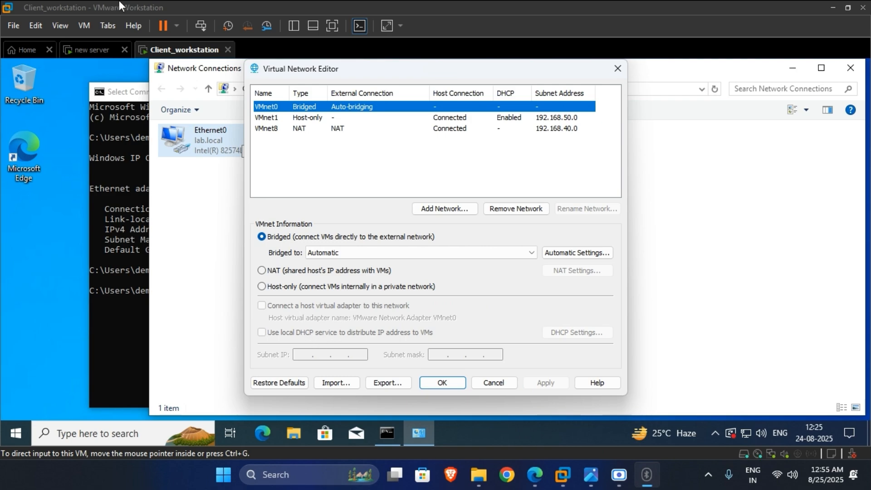
- Disable 'Use local DHCP service' on VMnet8, apply, and close the Virtual Network Editor
left_click(543, 132)
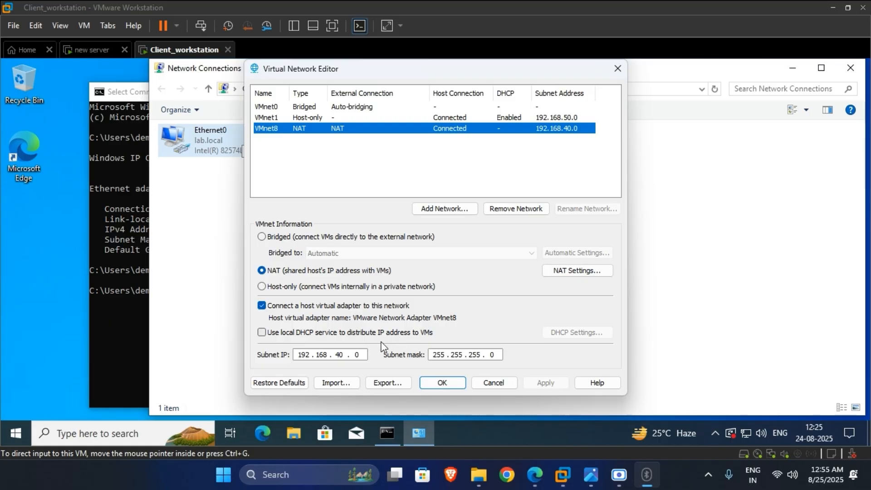
left_click(262, 333)
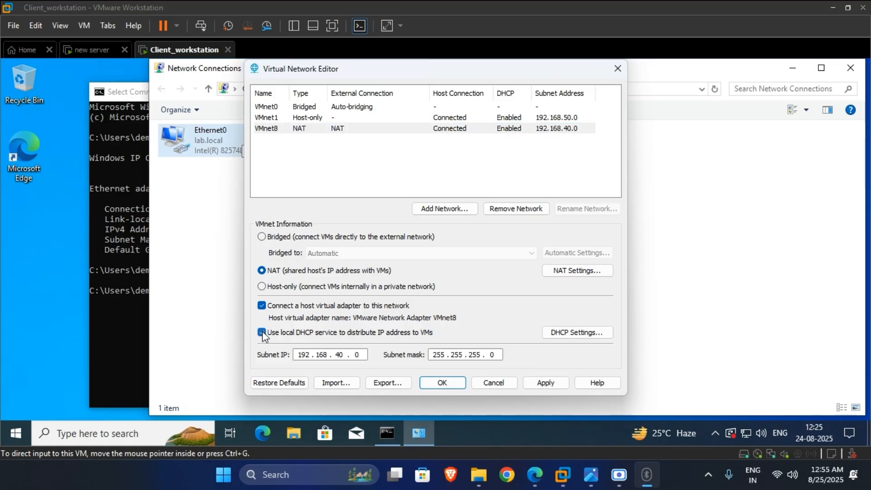
left_click(262, 333)
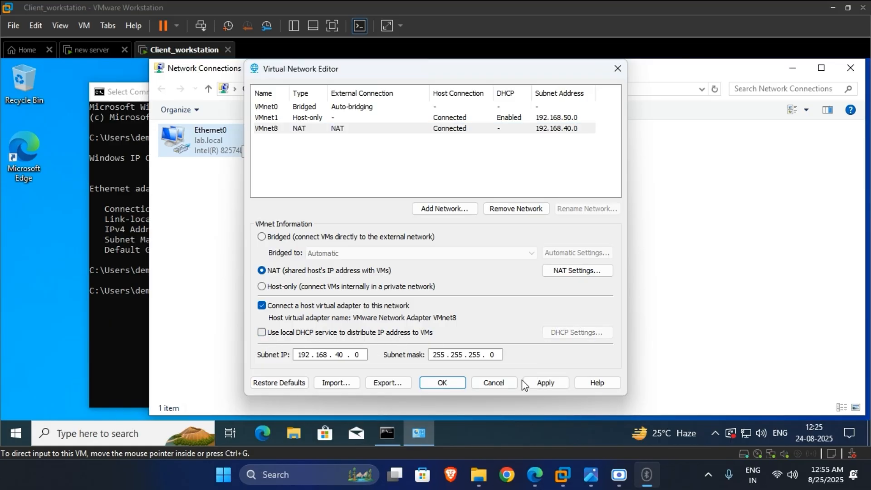
left_click(539, 389)
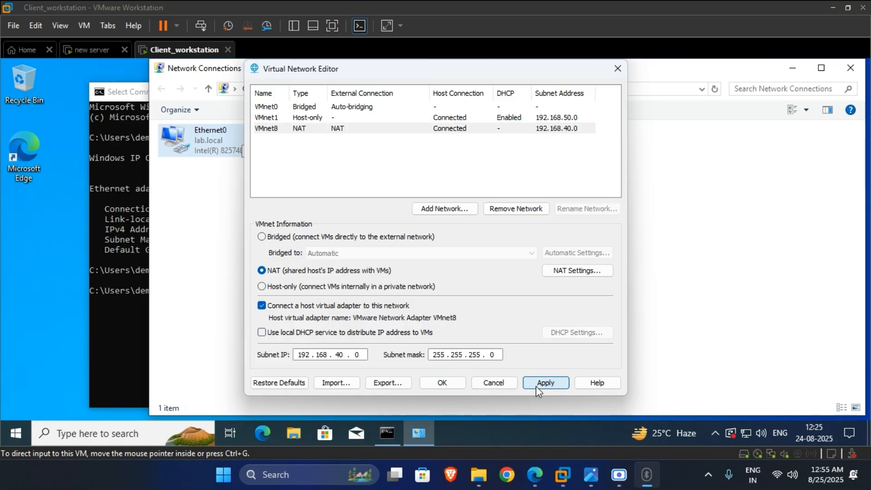
left_click(443, 384)
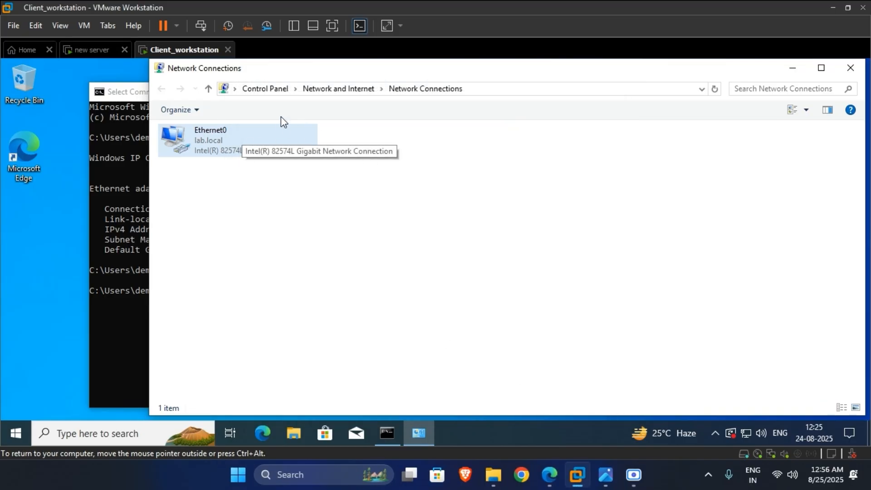
- Maximize Network Connections with Ethernet0 selected, then minimize it to reveal the Command Prompt
double_click(291, 69)
left_click(100, 136)
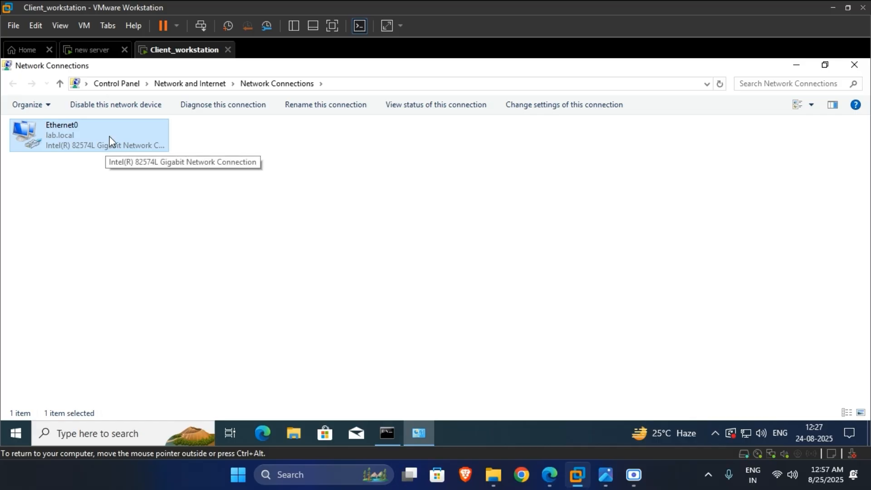
left_click(797, 67)
left_click(297, 291)
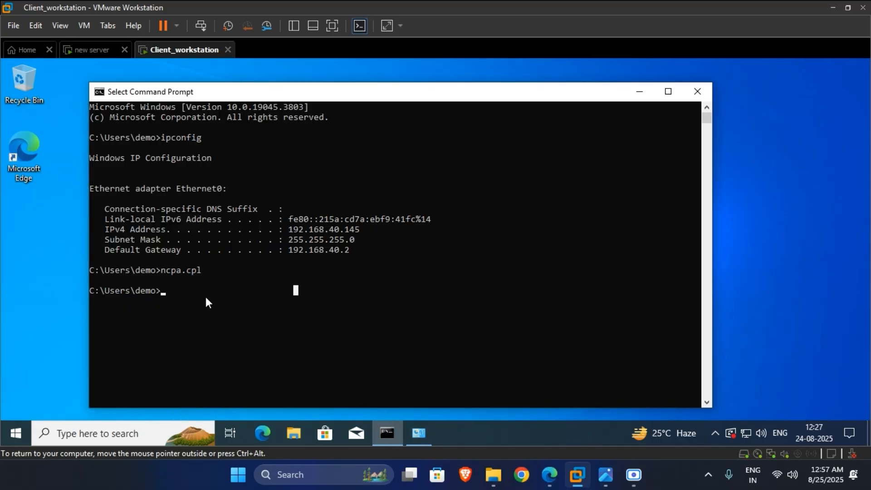
left_click(429, 435)
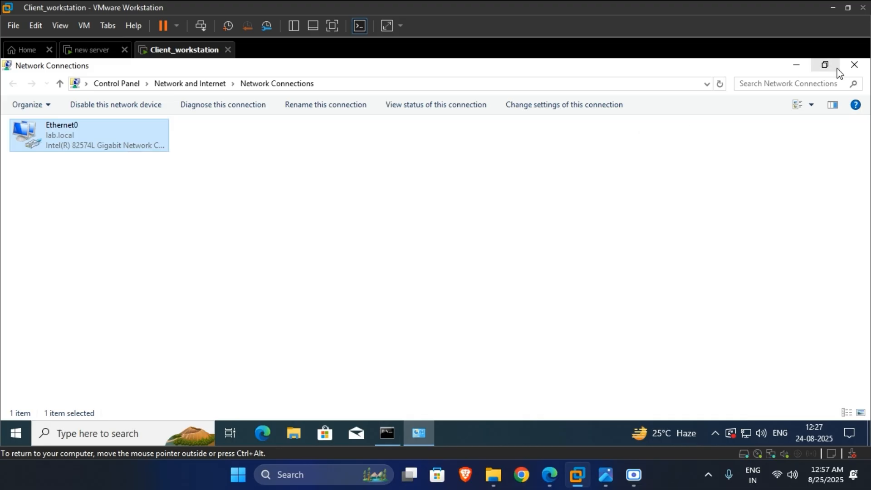
left_click(797, 65)
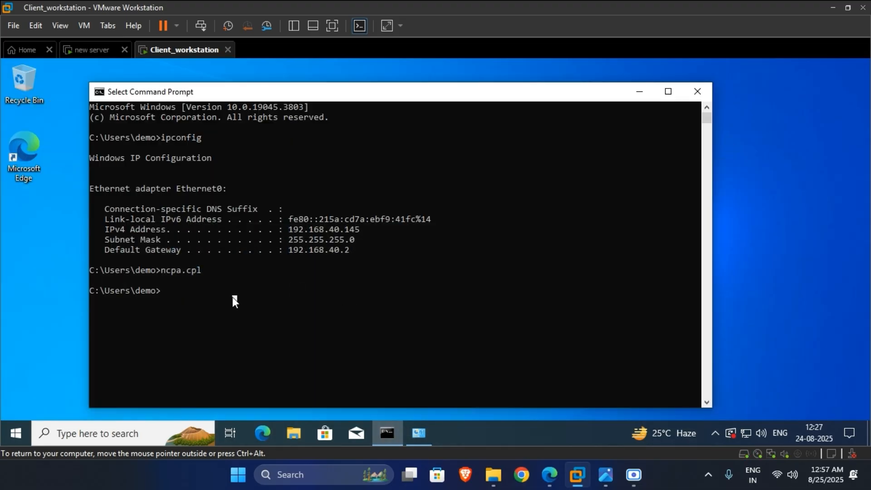
- Run ipconfig and highlight the client's new IPv4 address 192.168.40.200
type("ipcon")
type("fig")
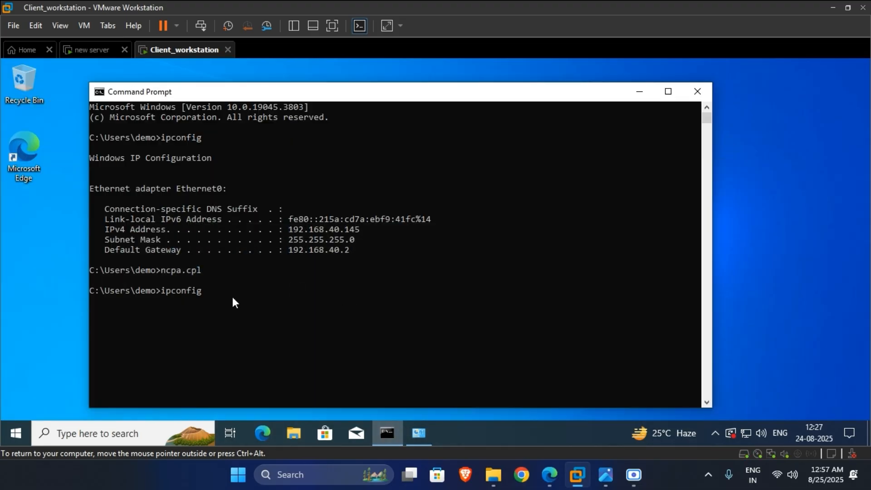
key("Return")
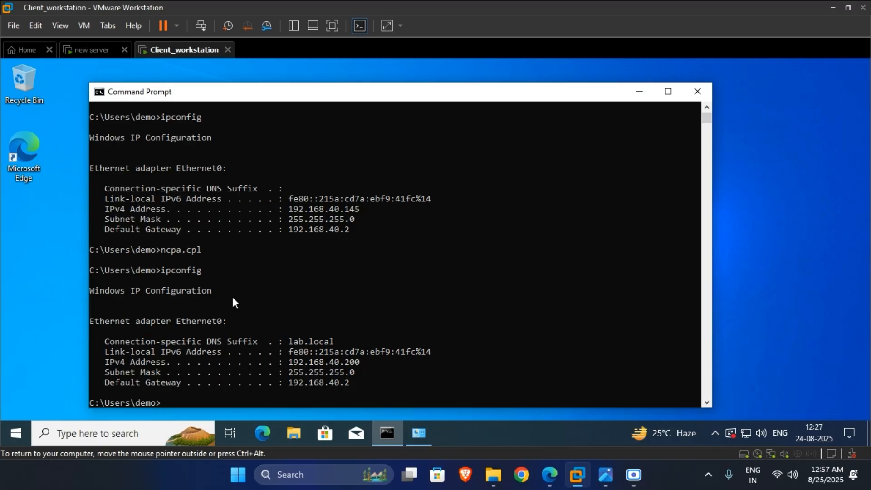
scroll(272, 309, "down", 2)
left_click_drag(360, 302, 291, 313)
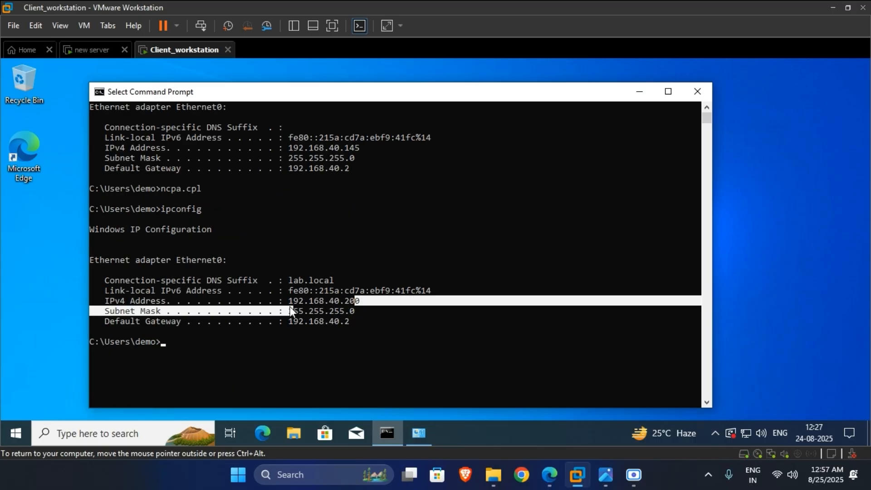
left_click(93, 48)
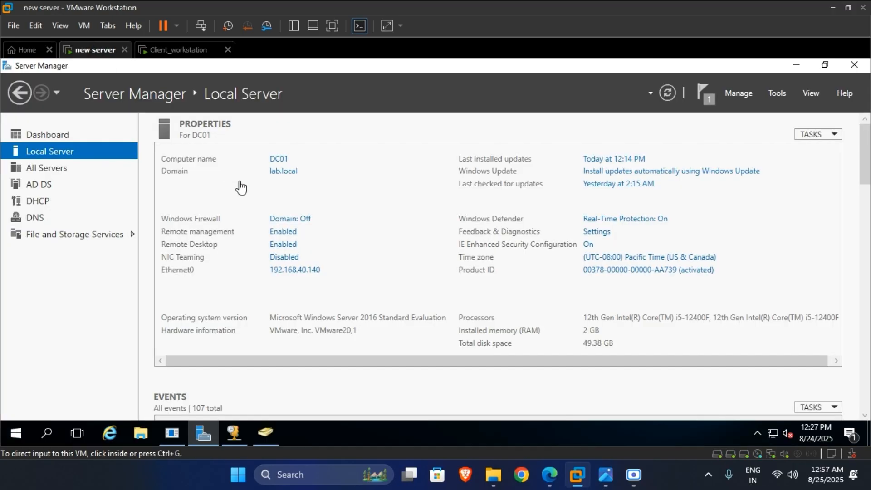
- Show the server's DHCP address pool 192.168.40.200–192.168.40.210, then return to the client VM
left_click(241, 431)
left_click(264, 432)
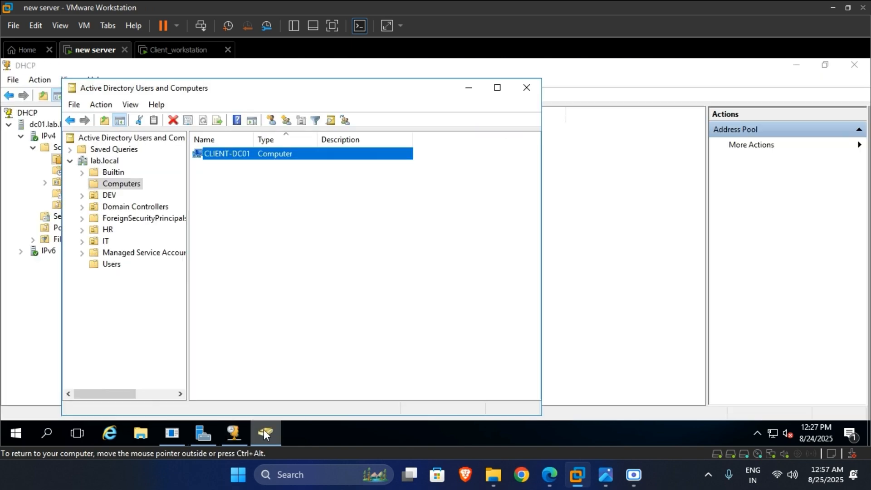
left_click(235, 433)
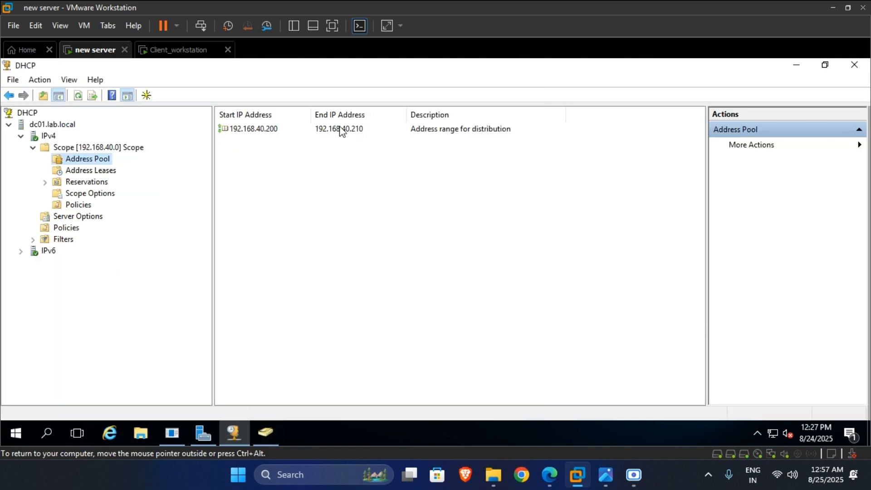
left_click(176, 51)
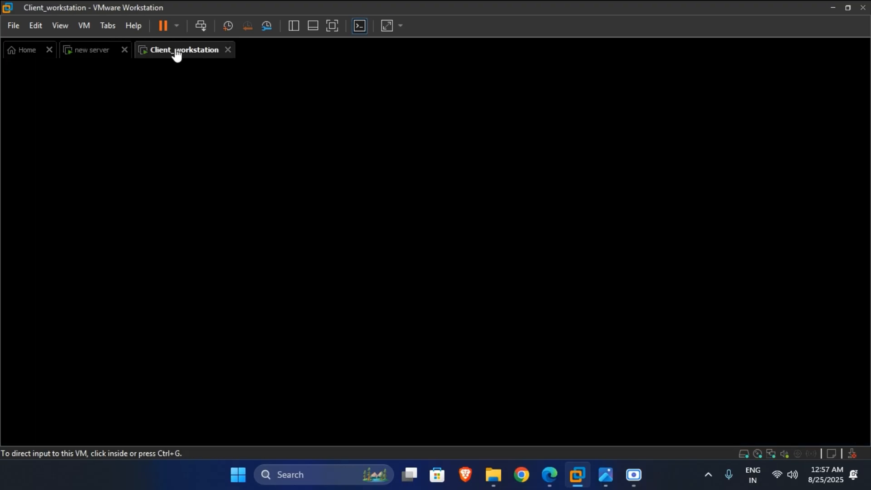
- Run ipconfig /release to drop the client's leased IP address
left_click(212, 341)
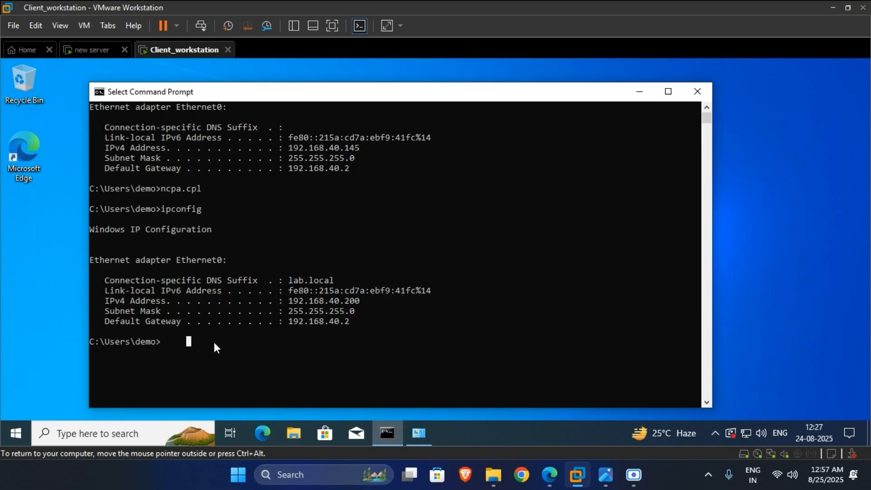
type("ip")
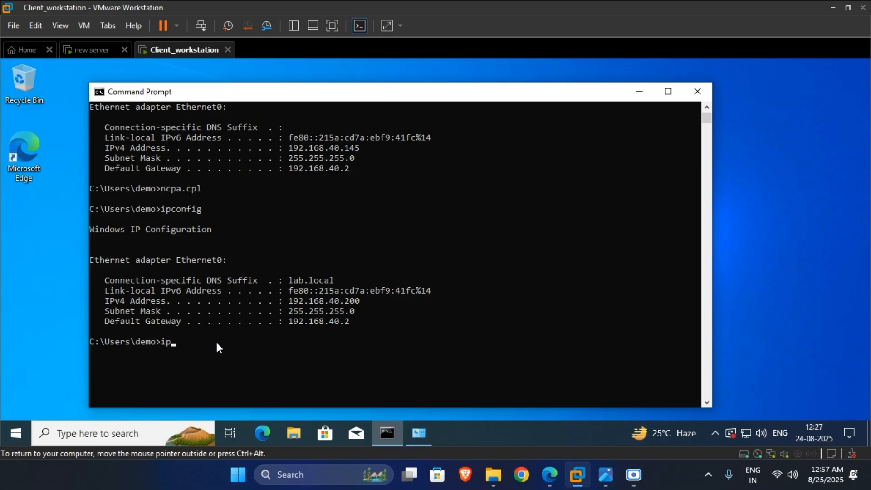
type("config /")
type("release")
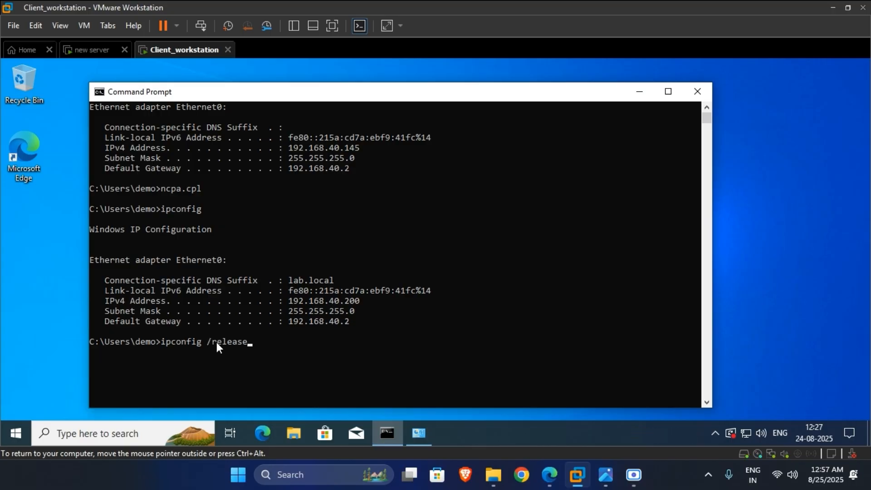
key("Return")
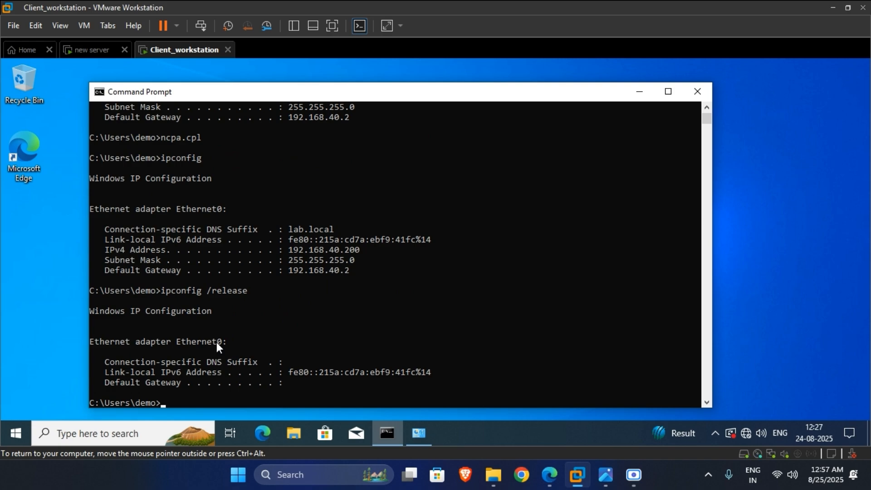
left_click_drag(362, 392, 176, 366)
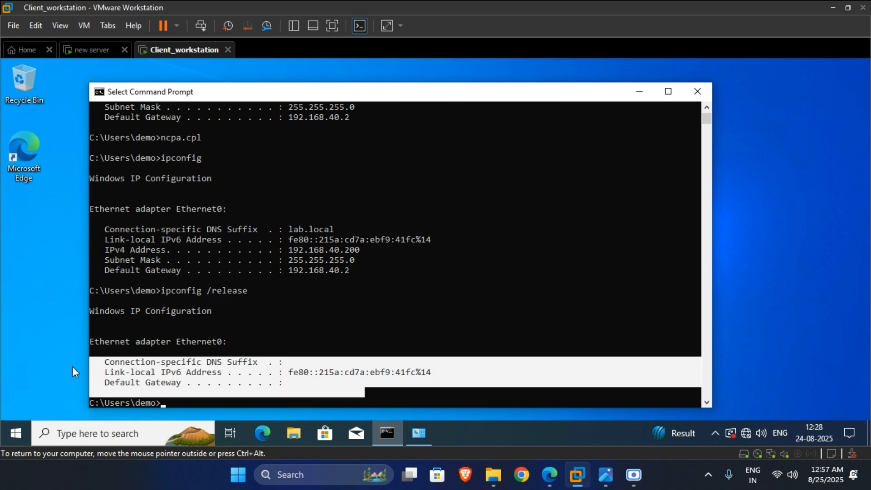
left_click(234, 353)
scroll(279, 317, "down", 3)
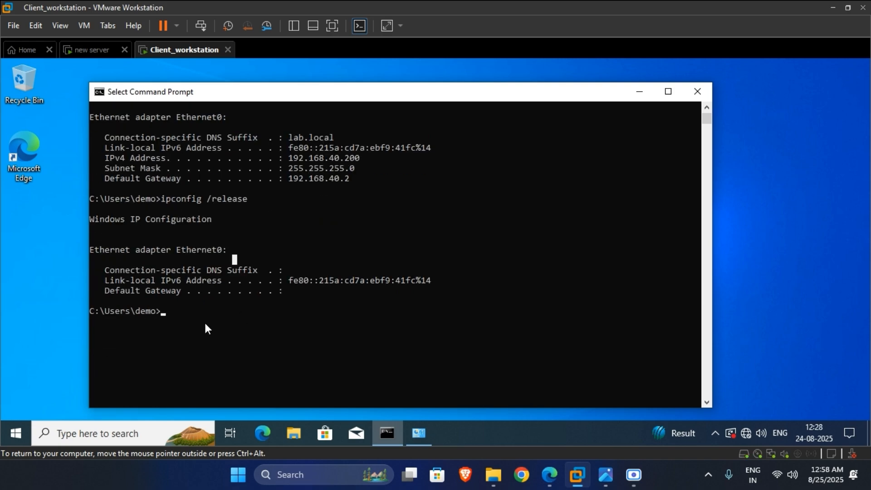
- Run ipconfig /renew and highlight the re-obtained address 192.168.40.200 and gateway 192.168.40.2
type("ipconfig /re")
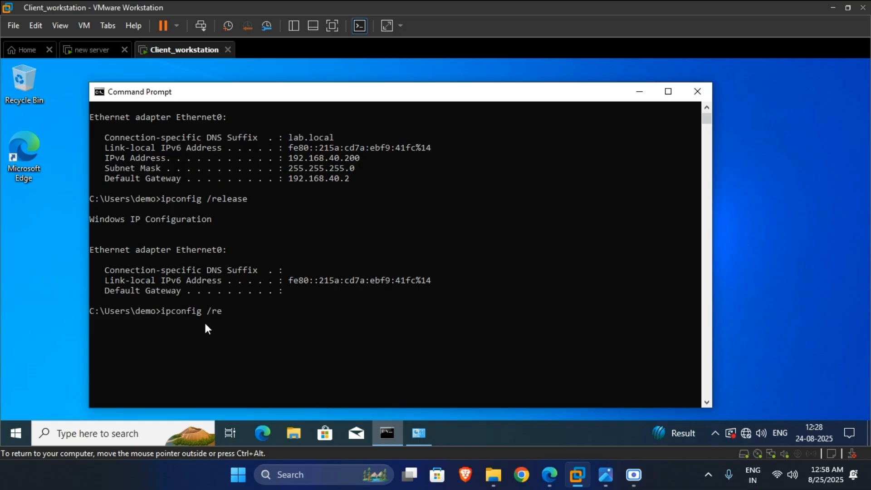
type("new")
key("Return")
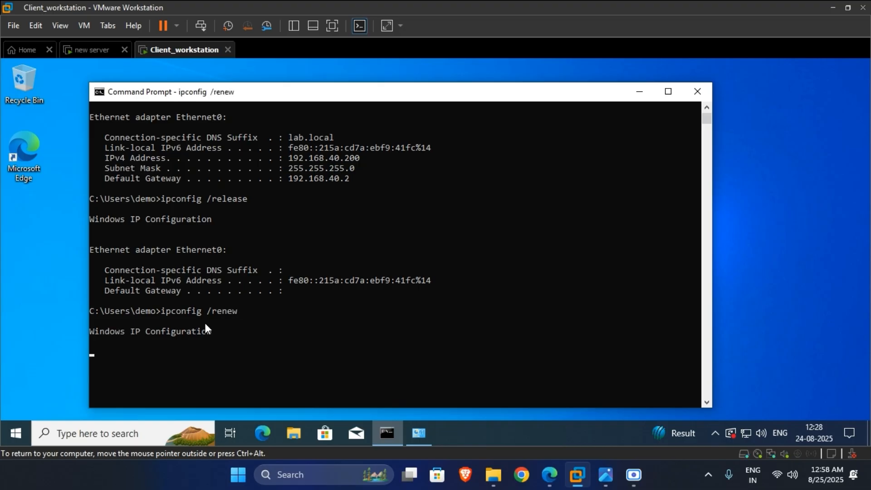
scroll(272, 314, "down", 3)
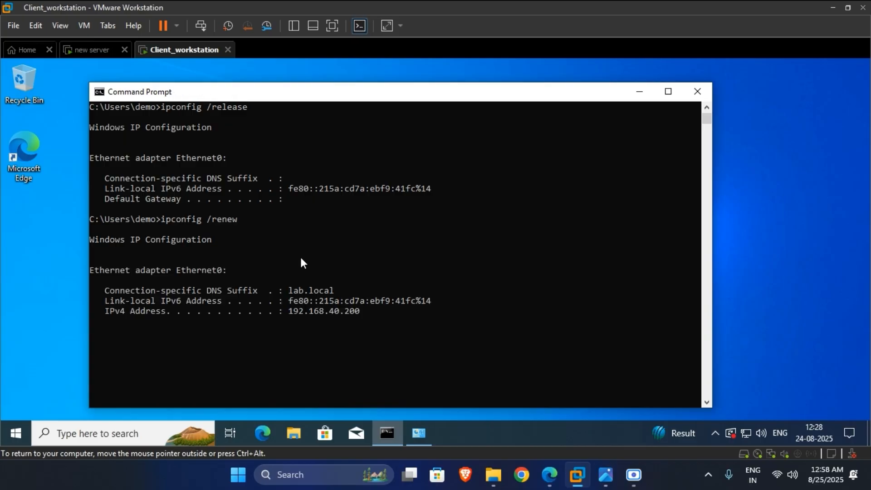
left_click_drag(355, 308, 110, 296)
left_click_drag(388, 353, 81, 269)
left_click_drag(423, 370, 84, 107)
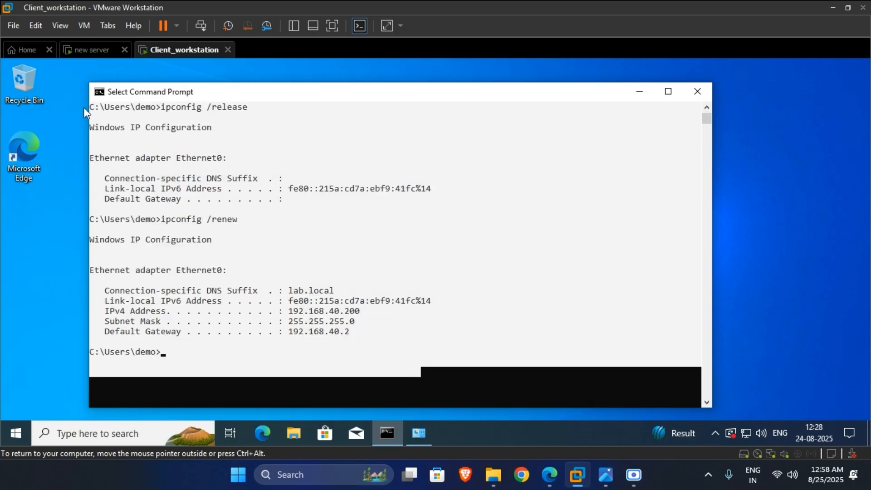
left_click(377, 199)
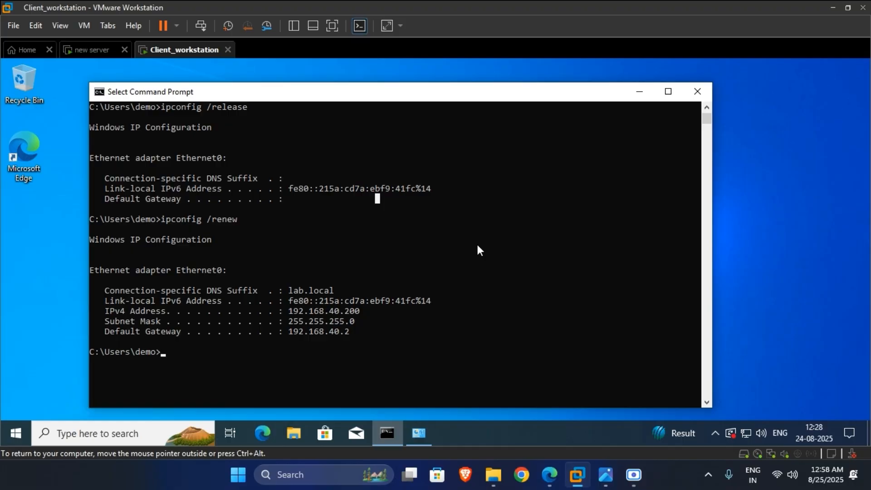
left_click(634, 473)
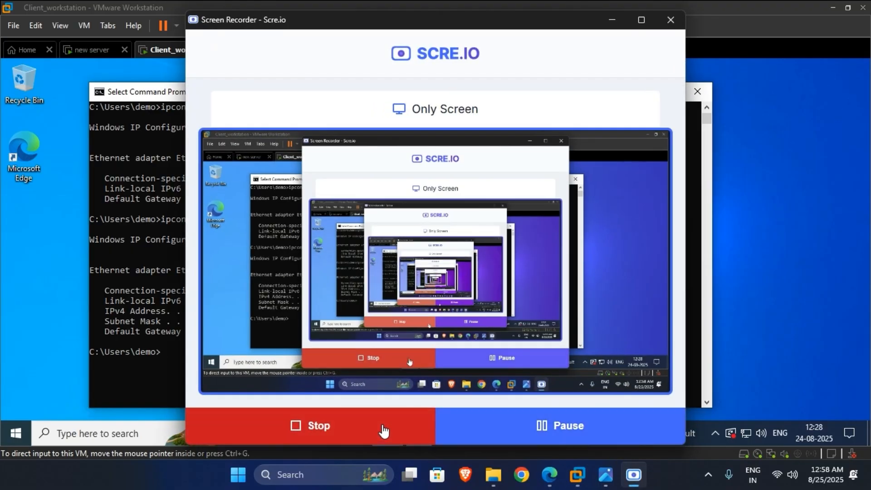
- Stop the SCRE.IO screen recording
left_click(384, 429)
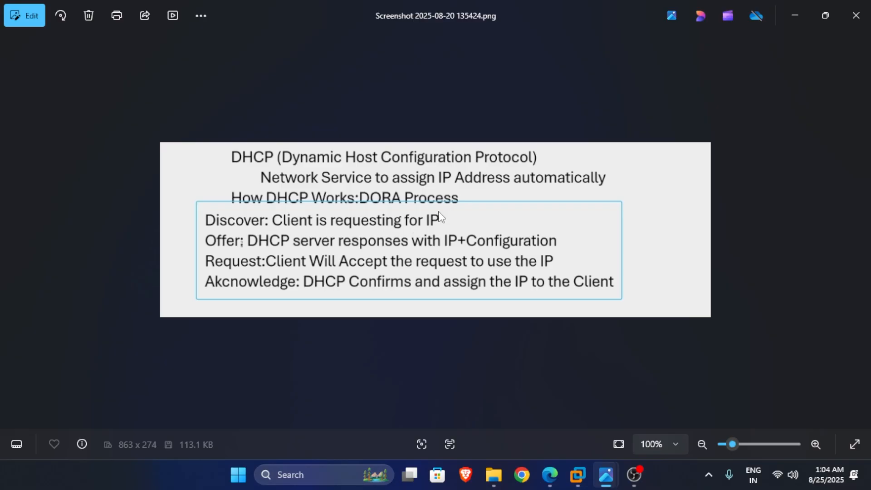
left_click(581, 475)
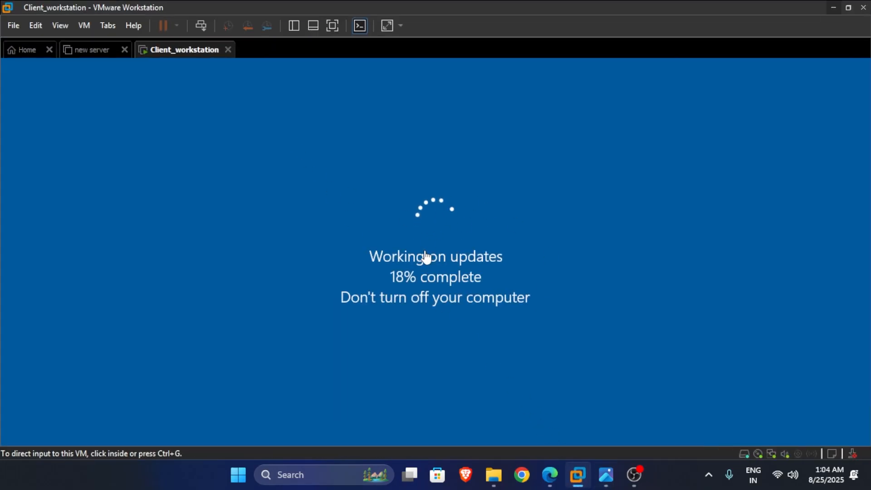
left_click(834, 7)
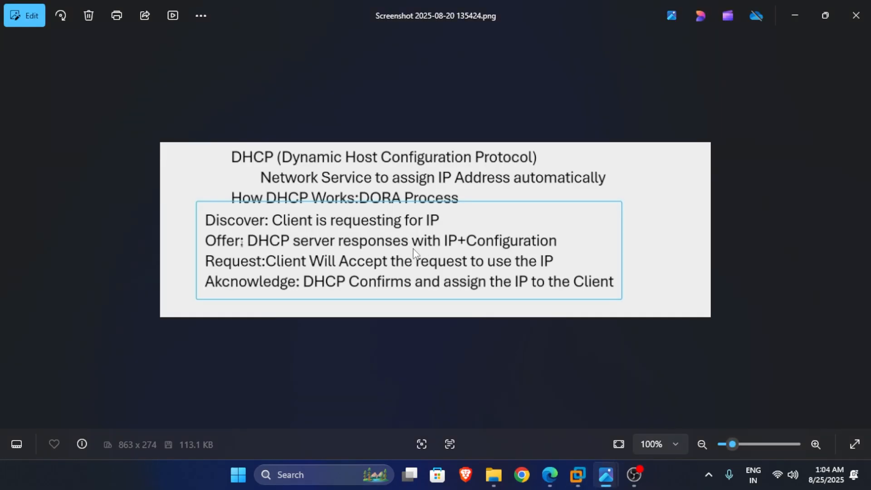